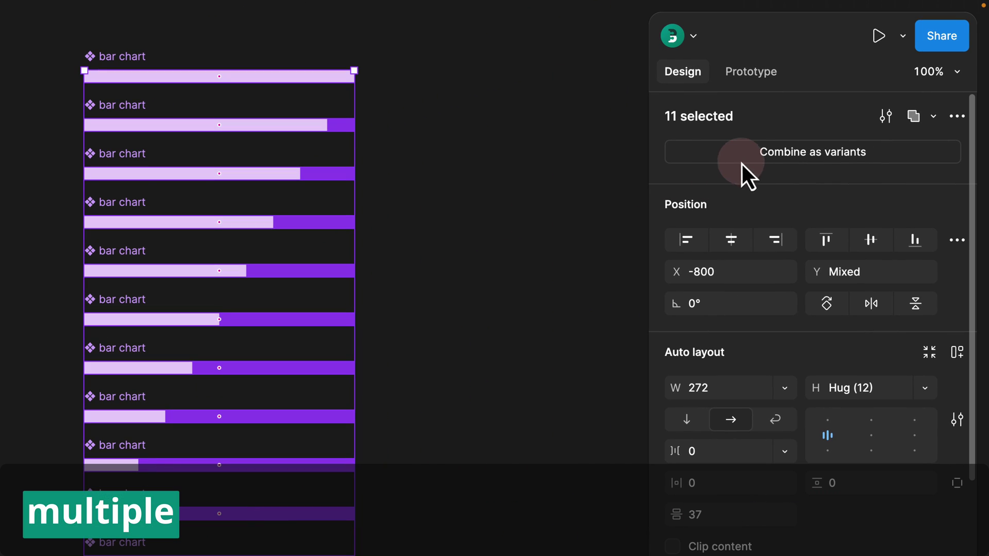
Combine the eleven selected bar chart components as variants.
left_click(802, 153)
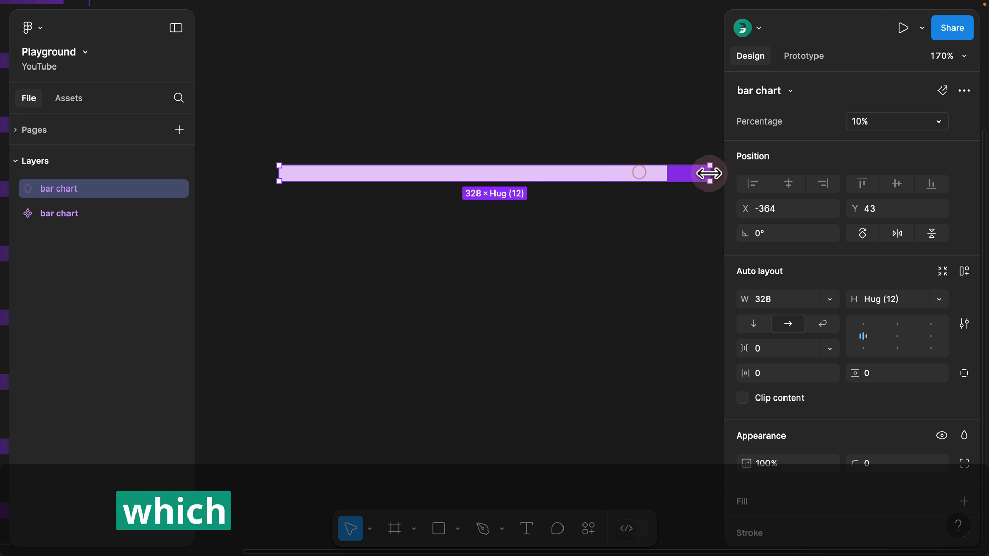
Narrow the 10% bar chart instance to a width of about 141 and duplicate it repeatedly.
left_click_drag(706, 172, 481, 218)
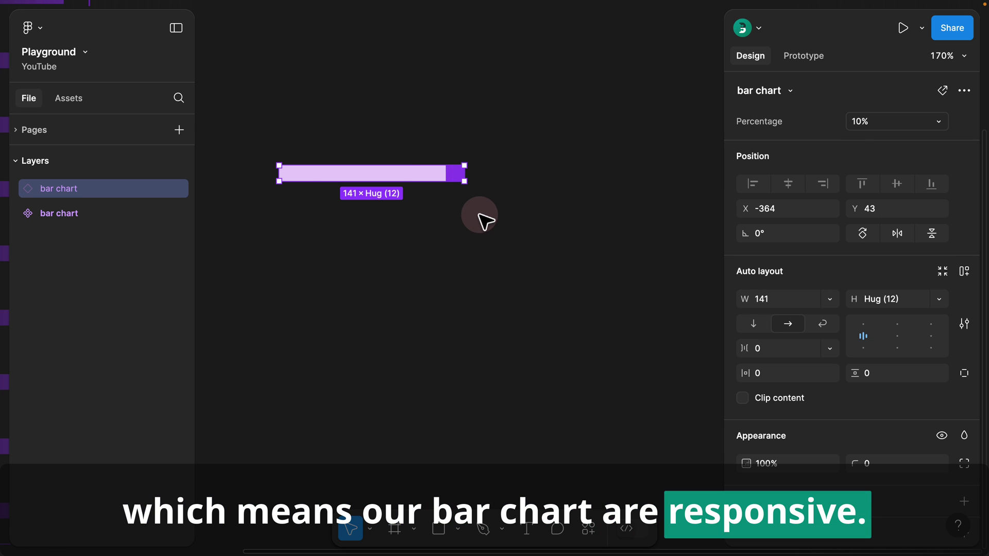
key("super+d")
key("super+d")
key("super+d")
key("super+d")
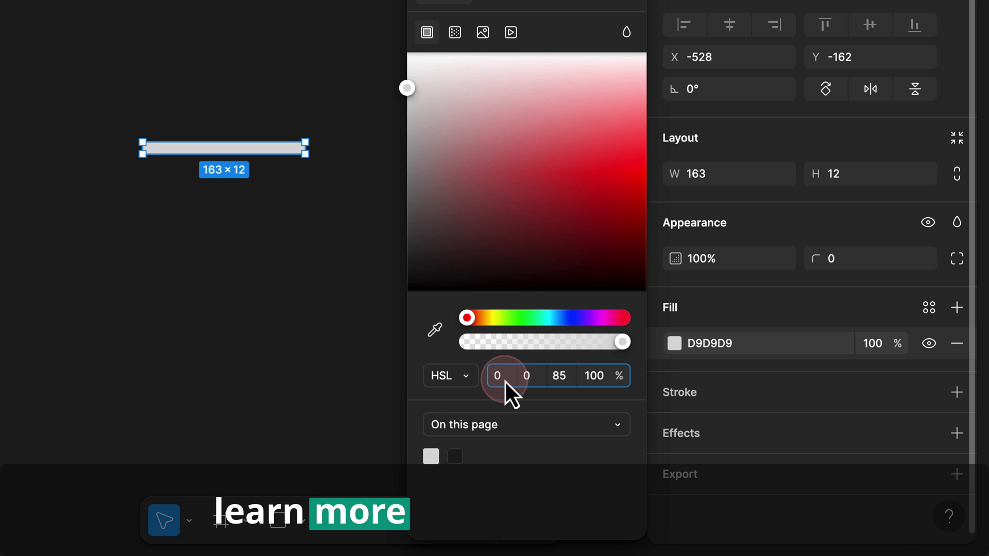
Enter 268 as the hue of the grey rectangle's fill.
type("268")
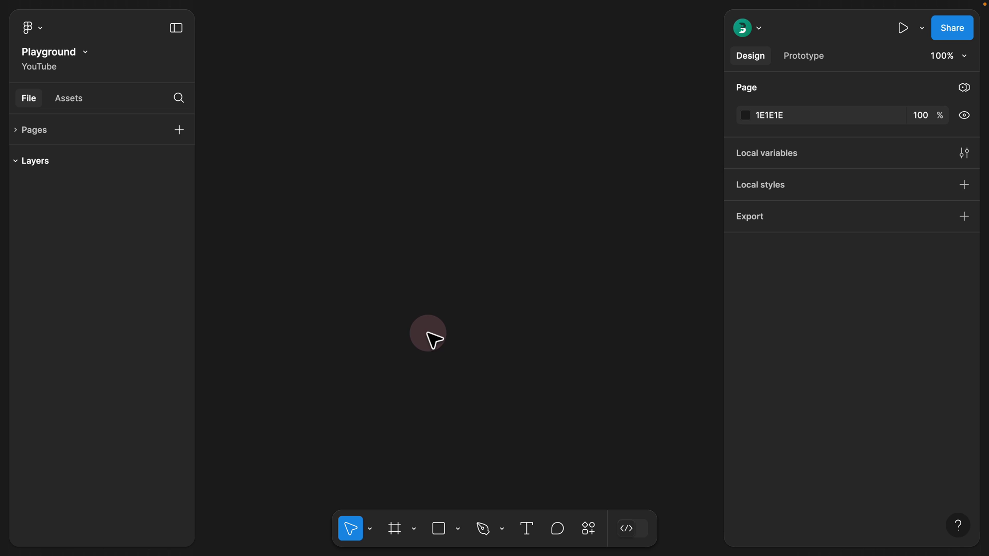
Draw a thin horizontal rectangle about 163 wide on the empty canvas and set its height to 12.
left_click(438, 529)
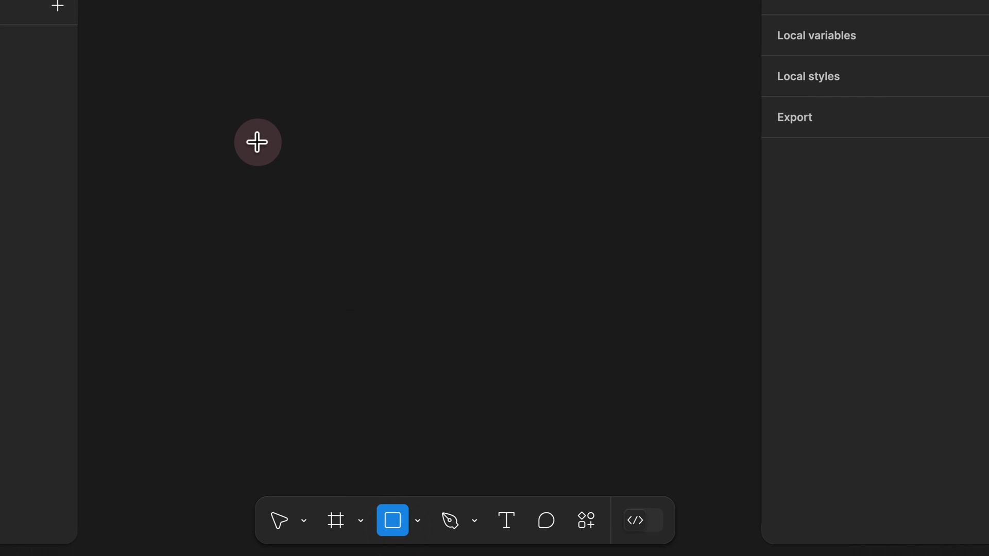
left_click_drag(257, 142, 420, 159)
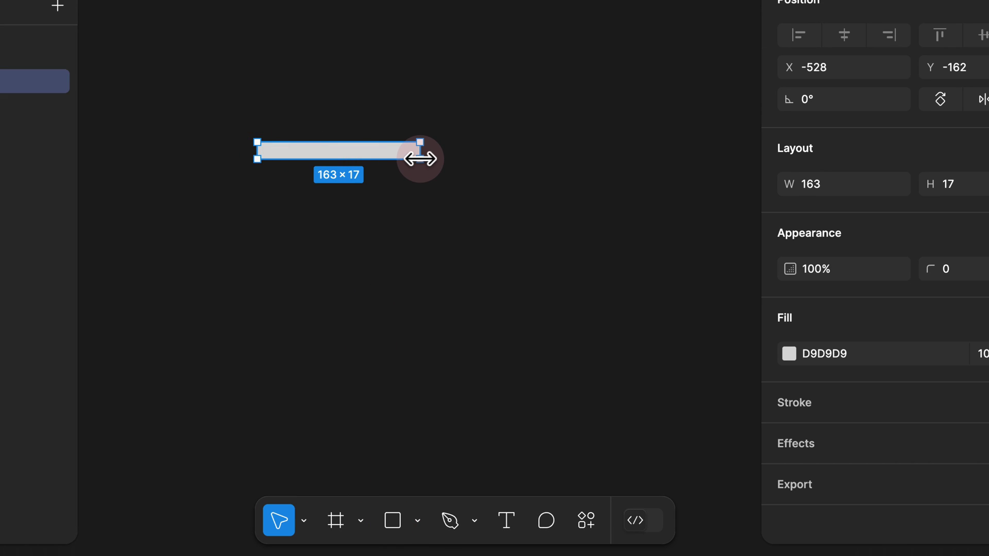
left_click(967, 189)
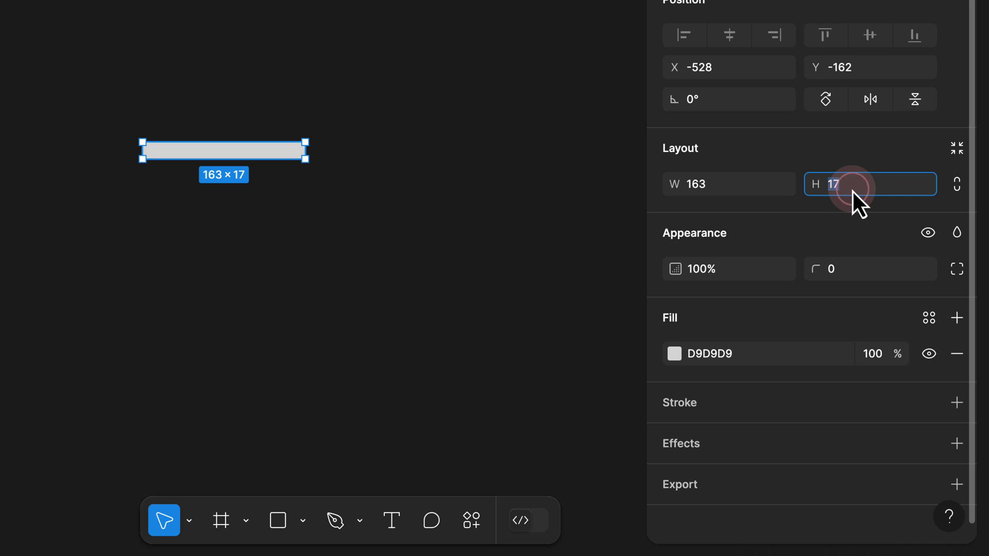
type("12")
key("Return")
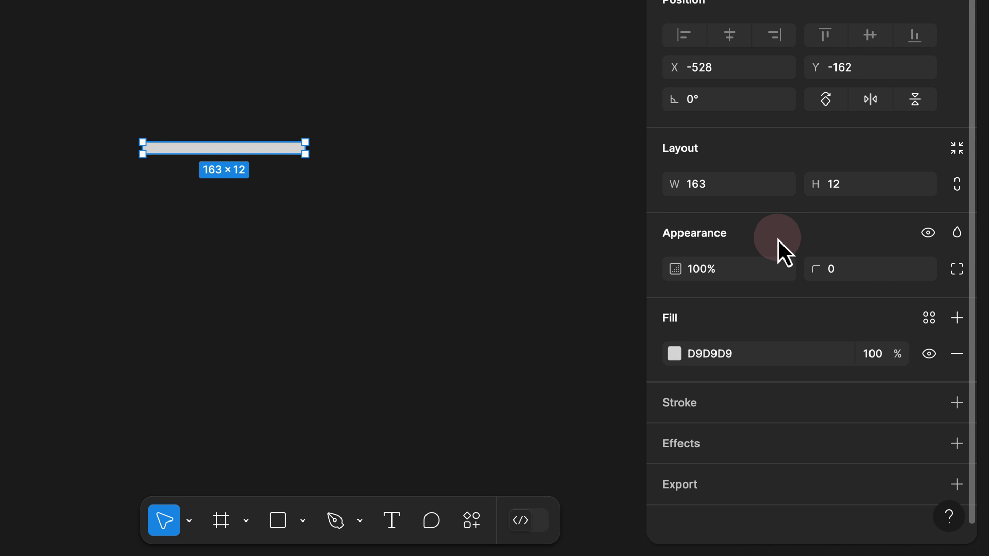
Set the rectangle's fill to HSL 268, 80, 60 at full opacity.
scroll(778, 240, "down", 1)
left_click(673, 344)
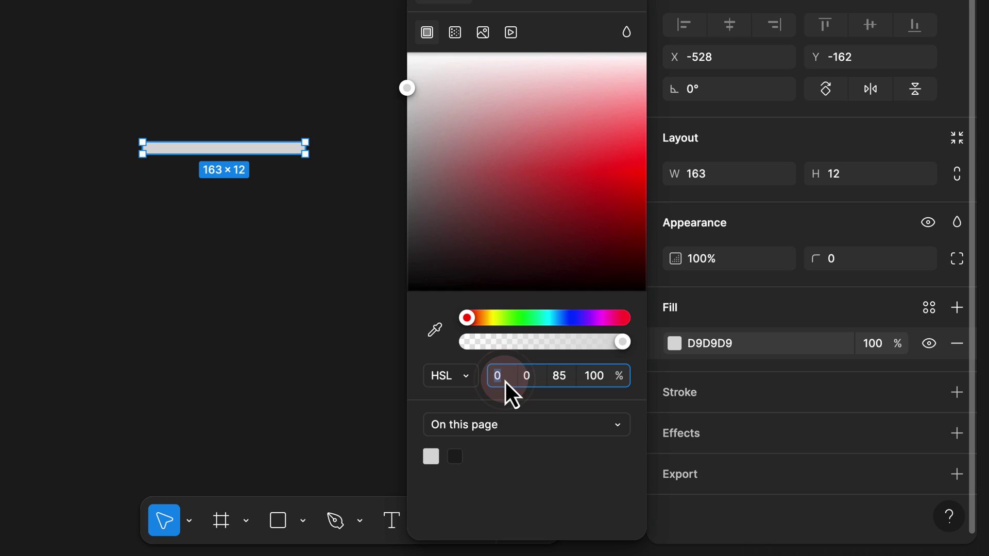
key("BackSpace")
type("268")
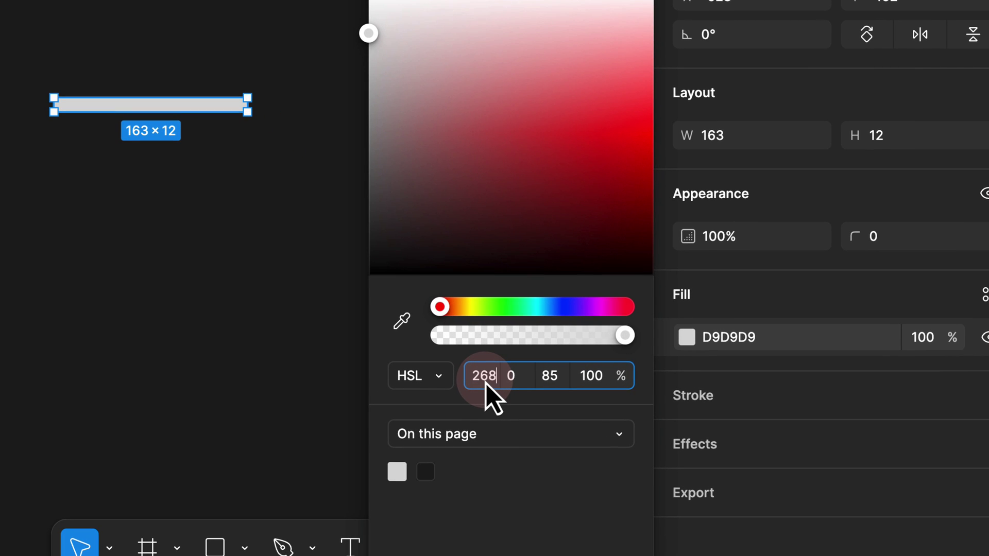
key("Tab")
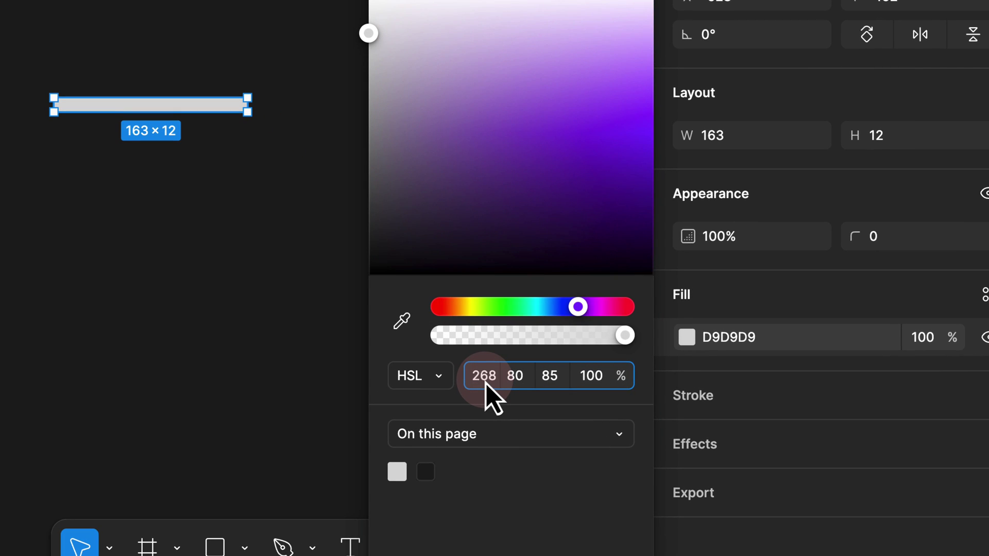
type("80")
key("Tab")
type("60")
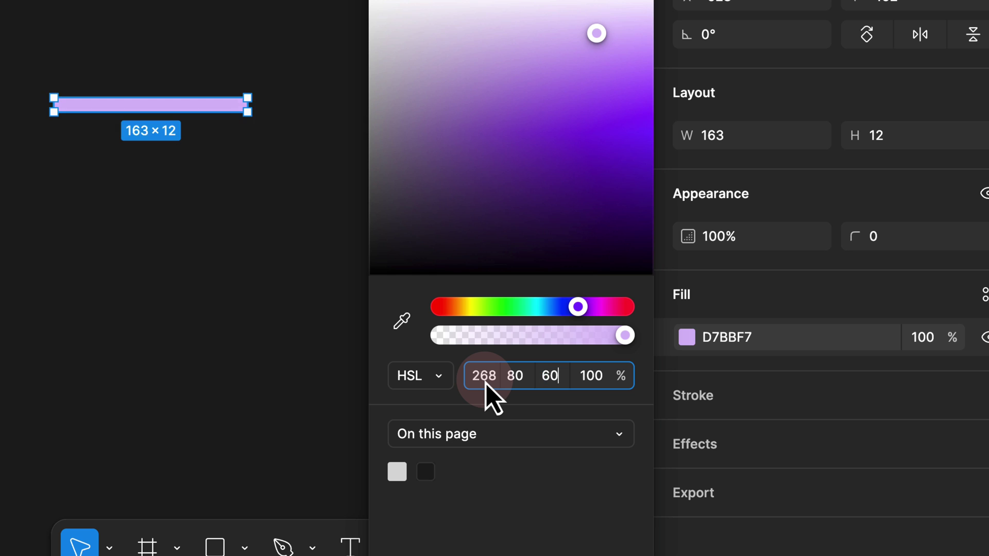
key("Tab")
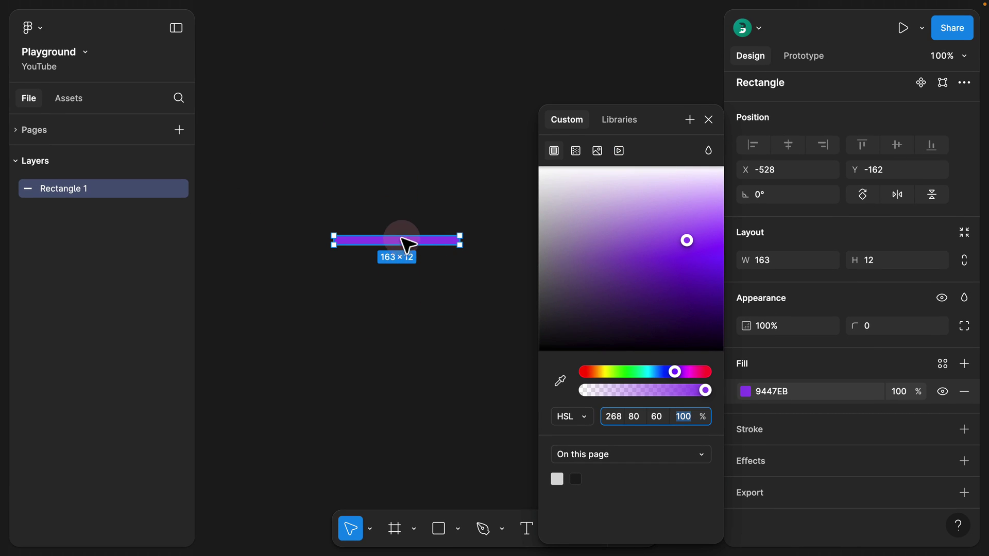
Duplicate the purple rectangle and place the copy just to its left in the same row.
left_click(389, 221)
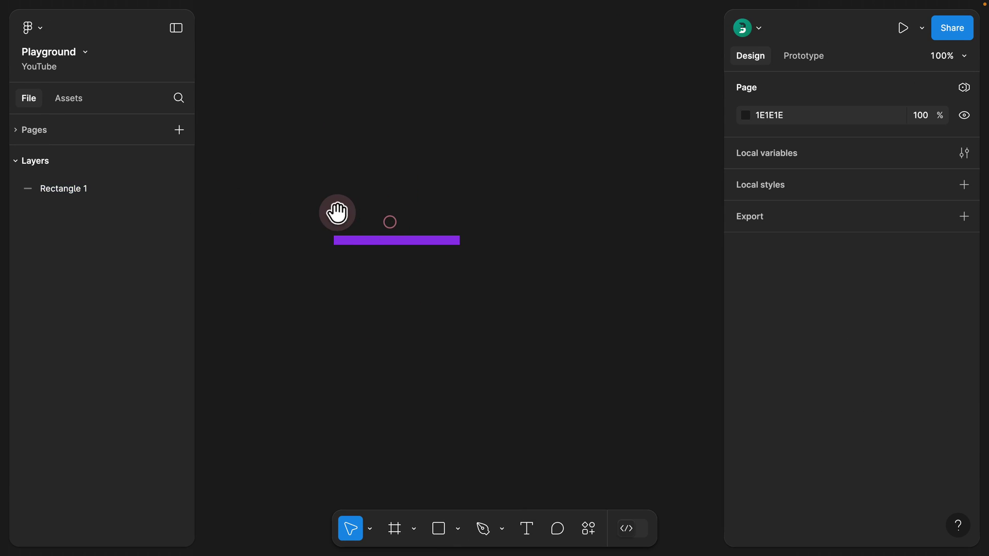
left_click_drag(338, 211, 532, 223)
left_click(532, 223)
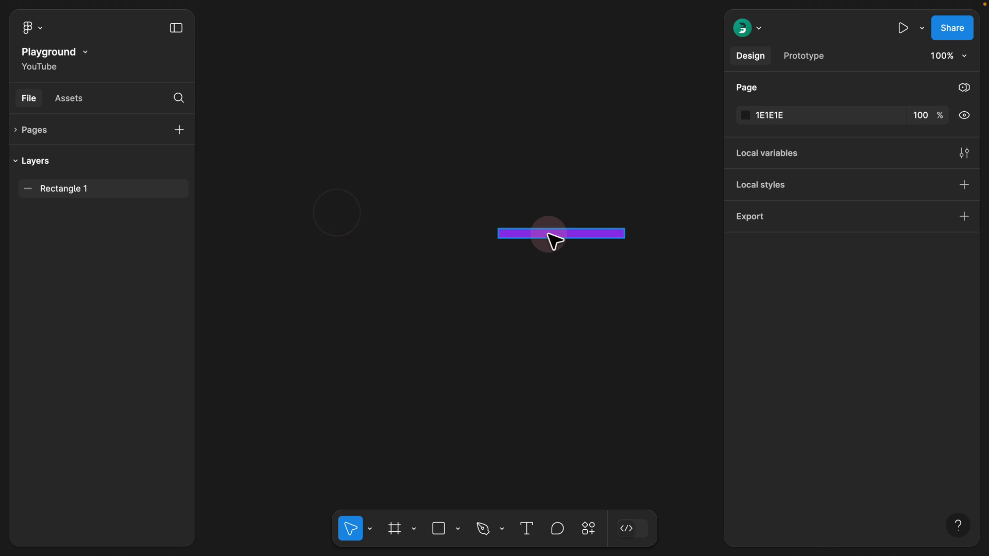
left_click(548, 235)
left_click_drag(565, 238, 438, 238)
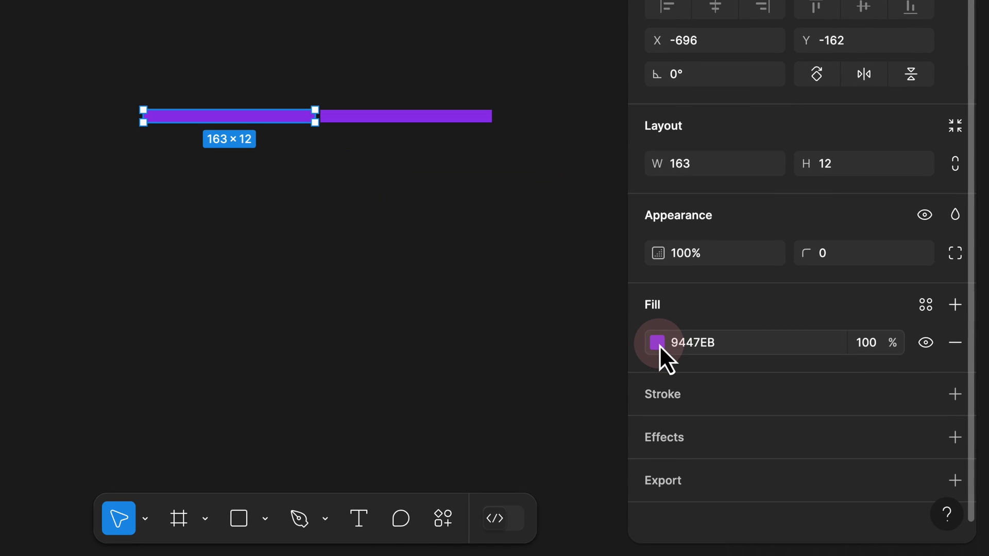
Set the lightness of the left rectangle's fill to 90.
left_click(746, 401)
left_click(462, 366)
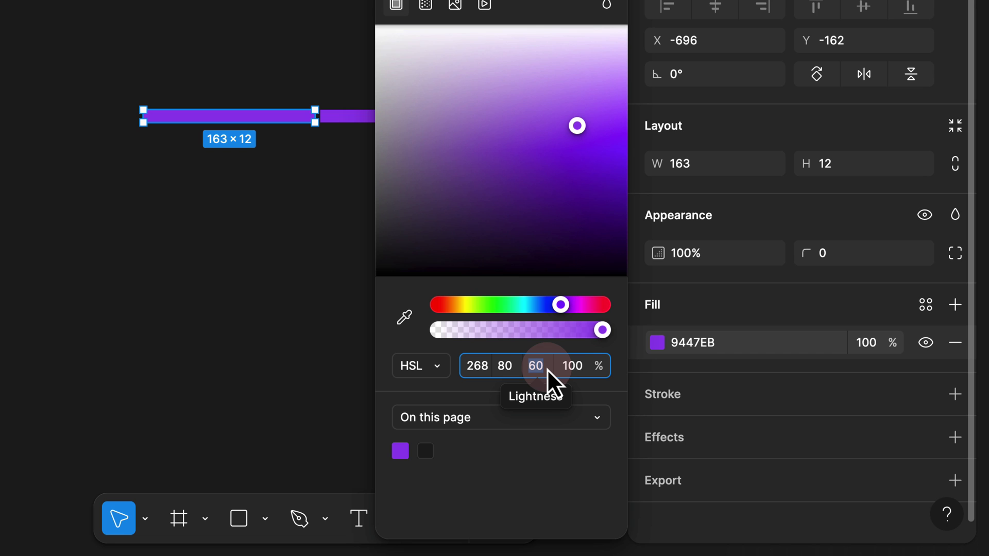
type("90")
key("Return")
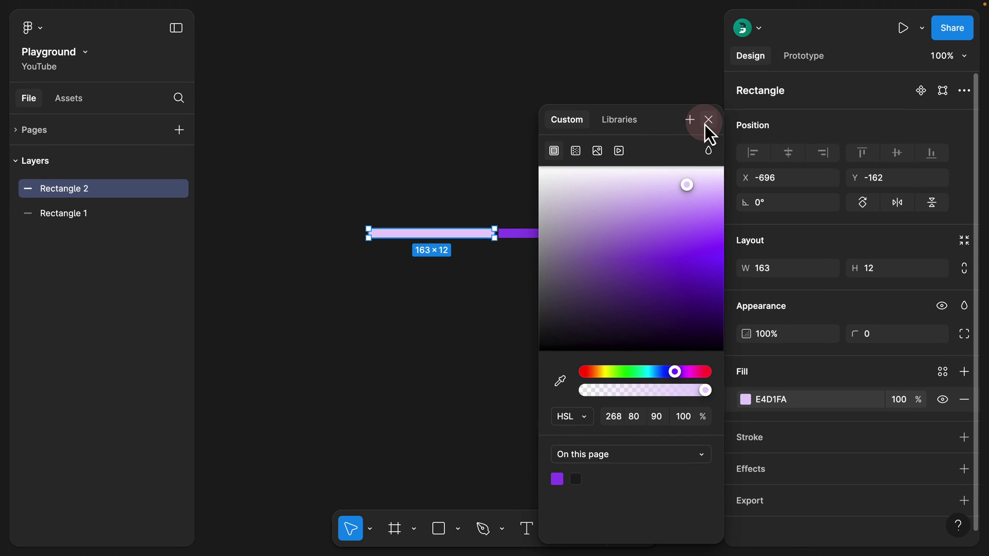
left_click(709, 119)
Move the purple rectangle against the light one, then shift their shared edge left so the purple one is about 253 wide.
left_click(553, 175)
left_click(527, 235)
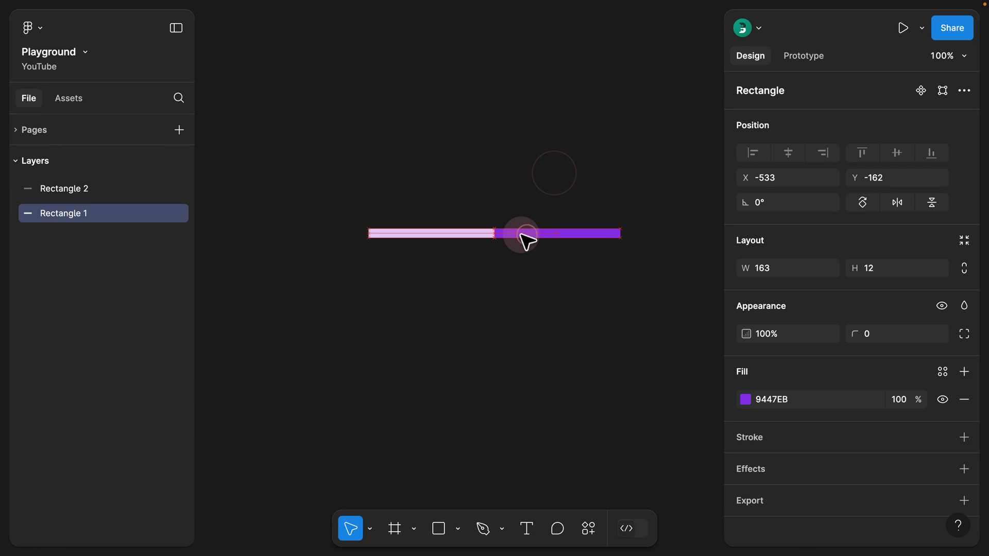
left_click(461, 232)
left_click_drag(495, 233, 426, 234)
left_click(492, 233)
left_click_drag(492, 233, 424, 233)
left_click(409, 190)
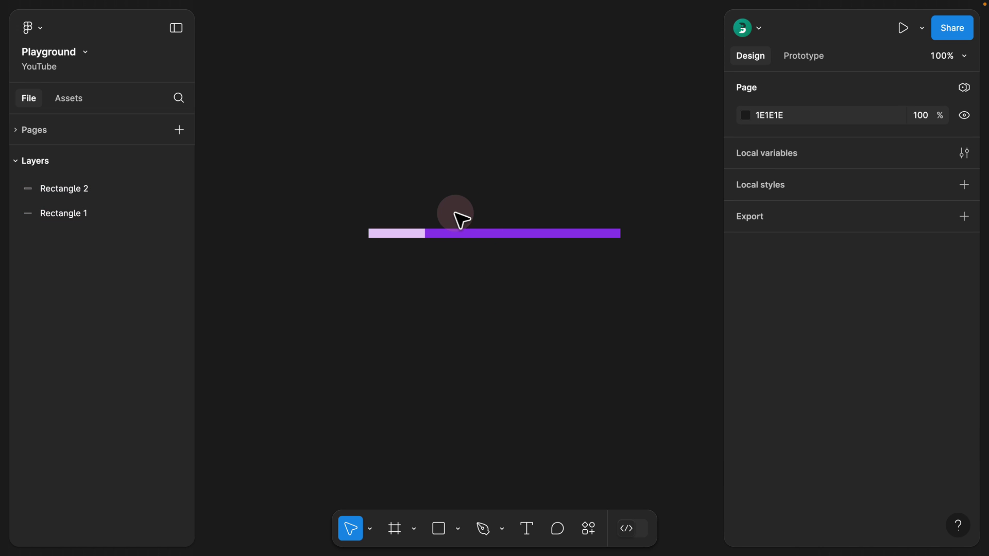
Rename both rectangle layers to "bar".
double_click(68, 220)
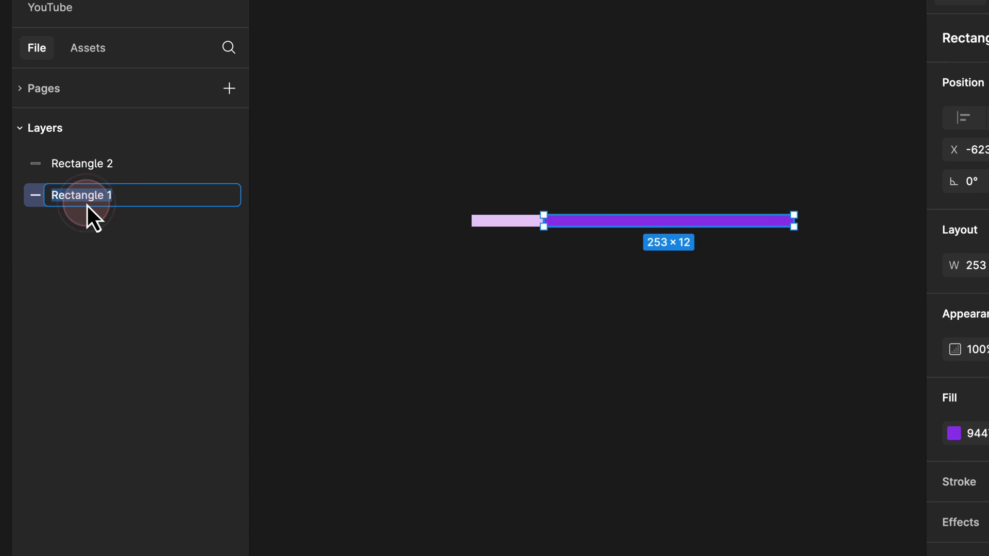
type("bar")
key("Tab")
type("bar")
left_click(410, 123)
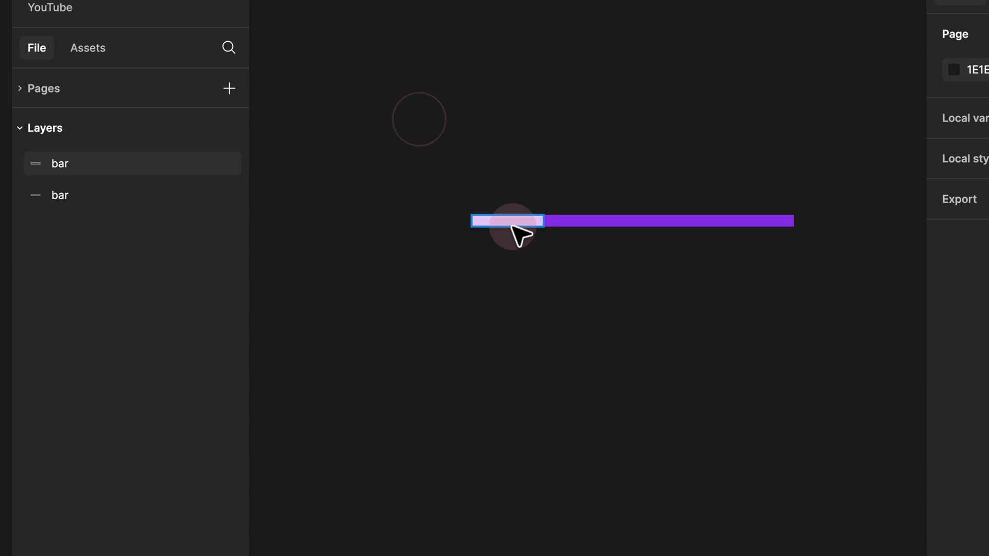
Shift the shared edge to the right so the light bar is about 143 wide and the purple bar about 183.
left_click(545, 223)
left_click_drag(545, 223, 613, 220)
left_click(529, 221)
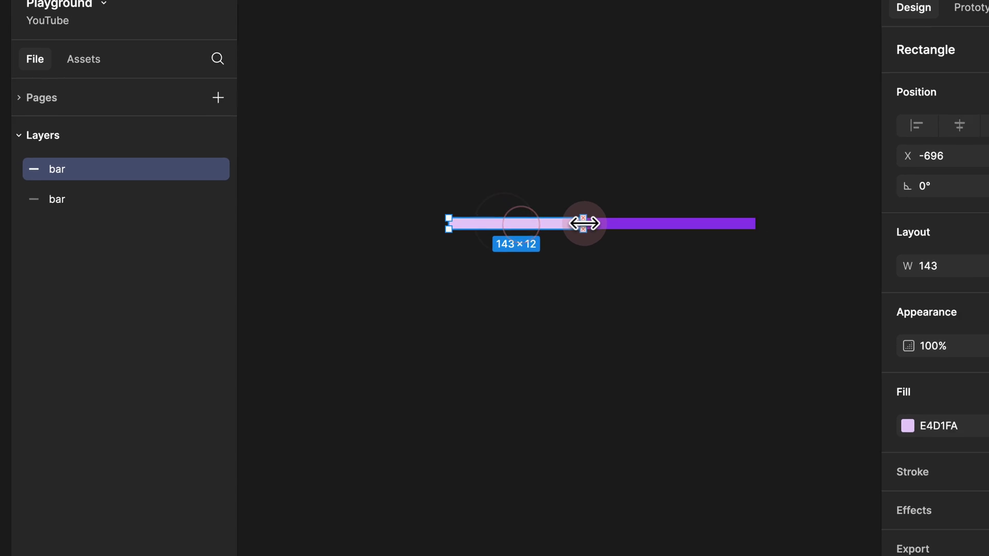
left_click(603, 173)
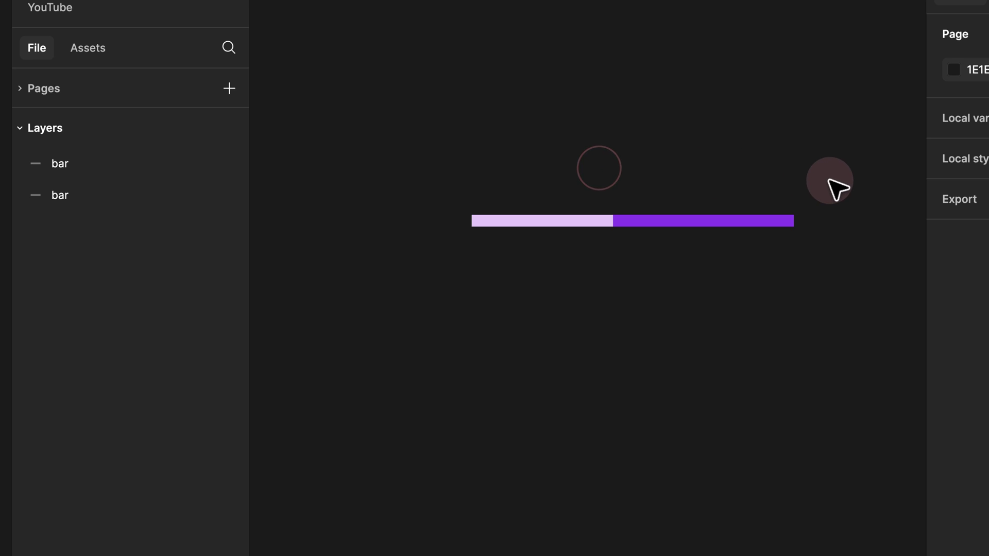
Wrap both bars in an auto layout frame named "bar chart" and move it to the left.
left_click_drag(836, 180, 479, 266)
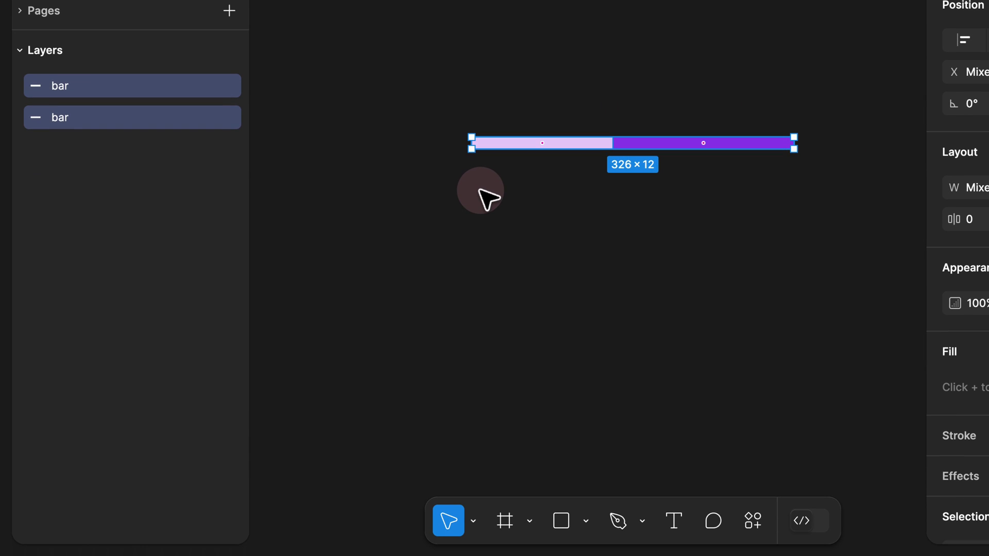
key("shift+a")
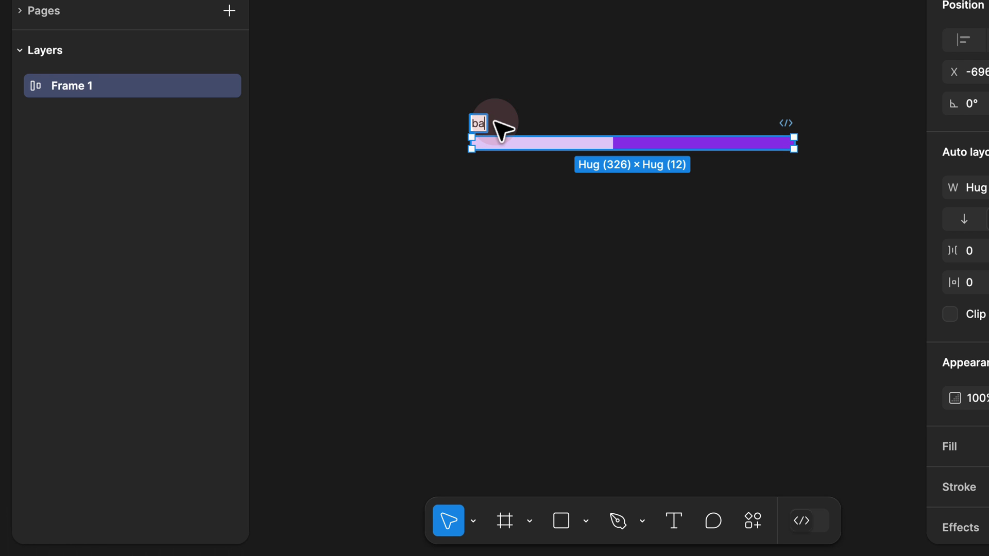
type("r chart")
key("Return")
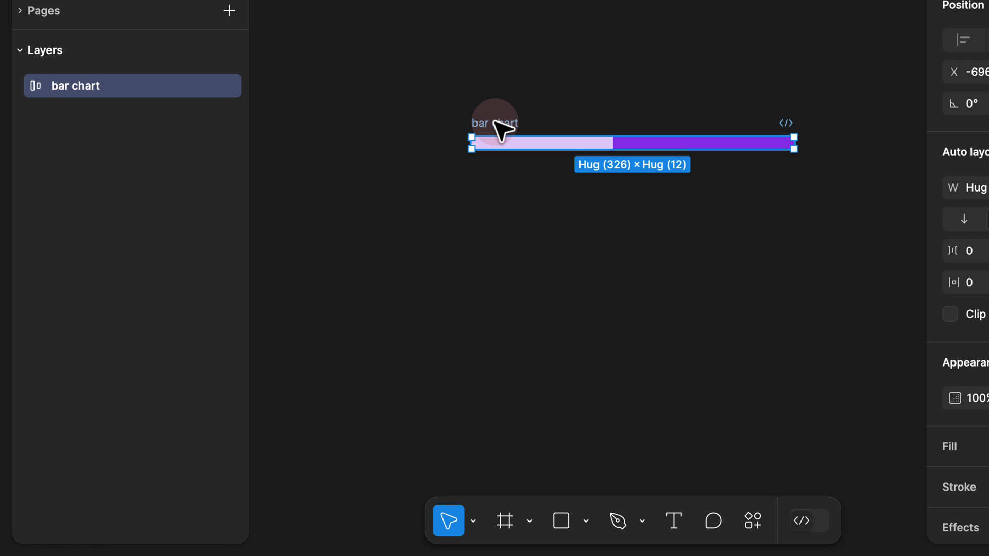
left_click_drag(497, 124, 394, 144)
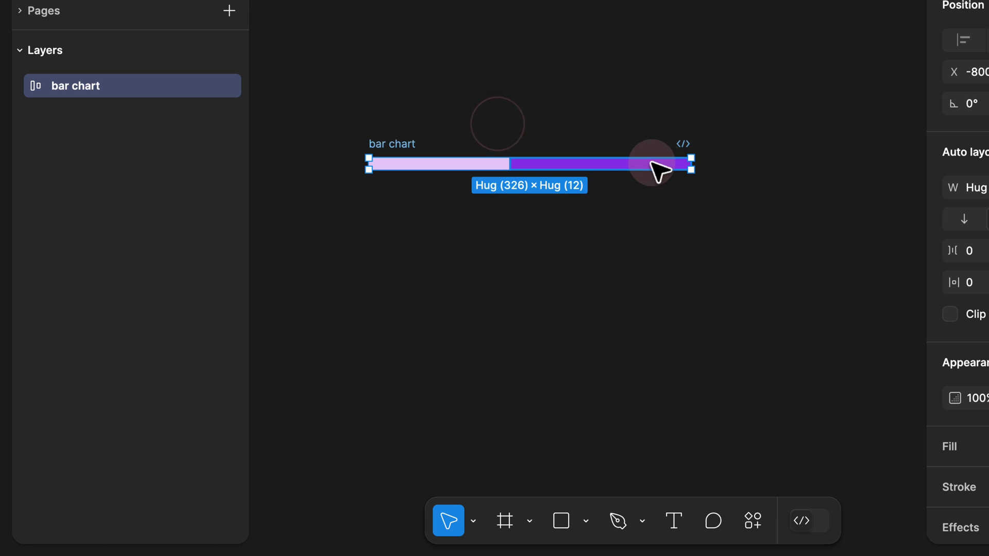
Test resizing the bar chart frame and selecting each bar inside it, leaving the frame about 422 wide.
left_click_drag(701, 164, 515, 170)
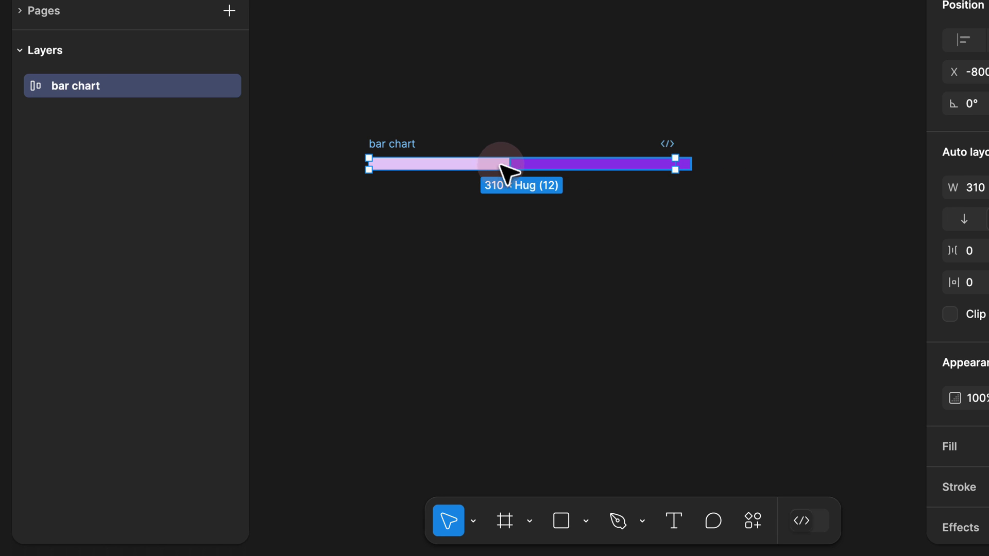
left_click(493, 165)
left_click(536, 165)
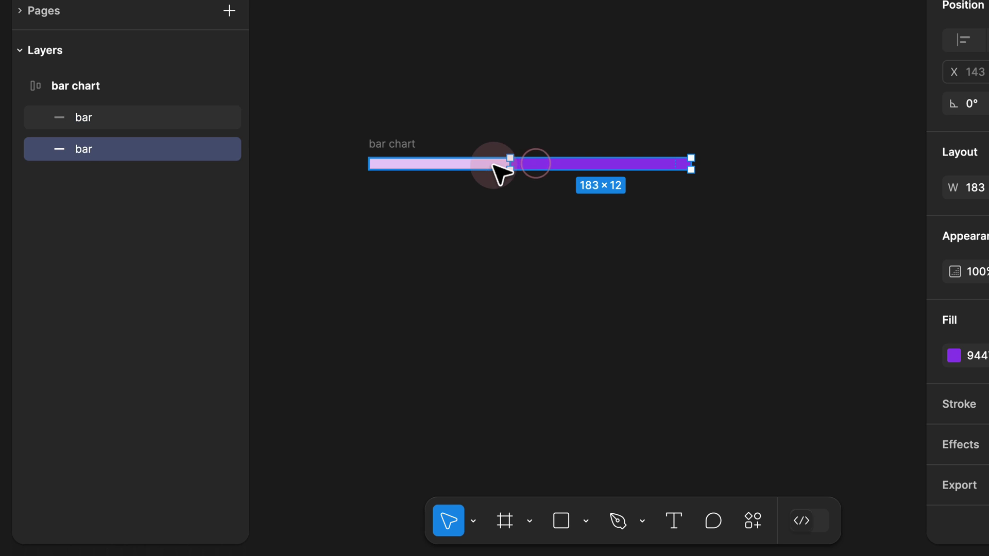
left_click(493, 165)
left_click(394, 144)
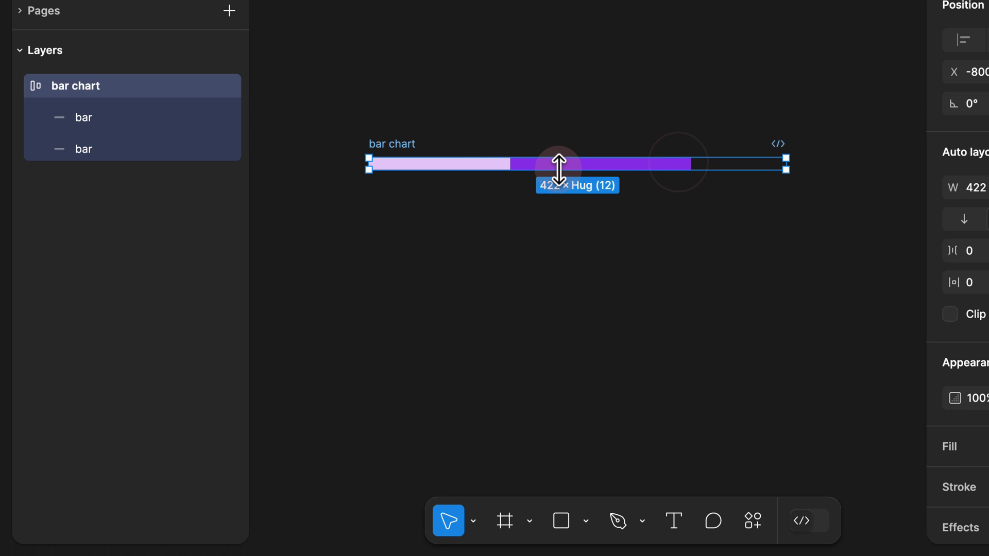
Set the width of both bars inside the bar chart frame to Fill container.
left_click(93, 123)
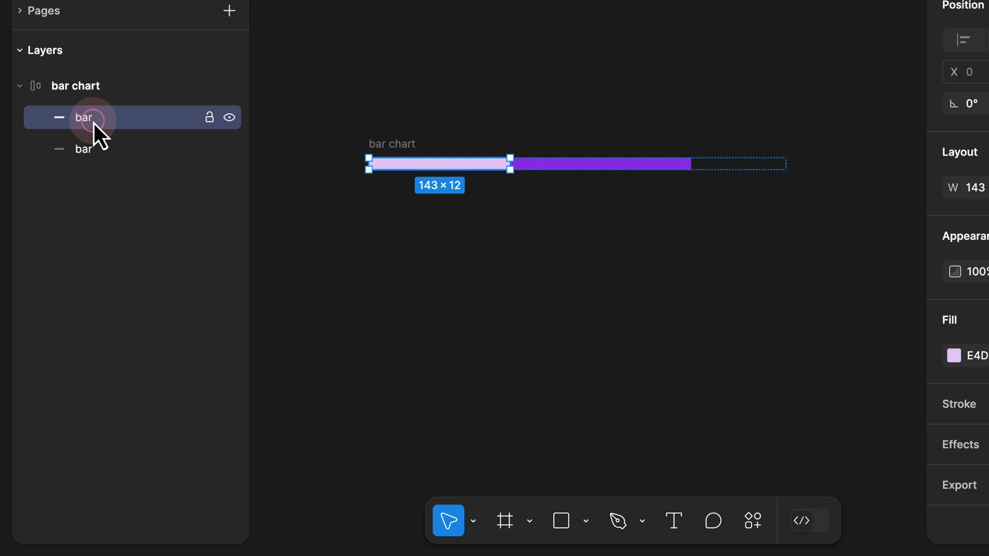
left_click(98, 150, "shift")
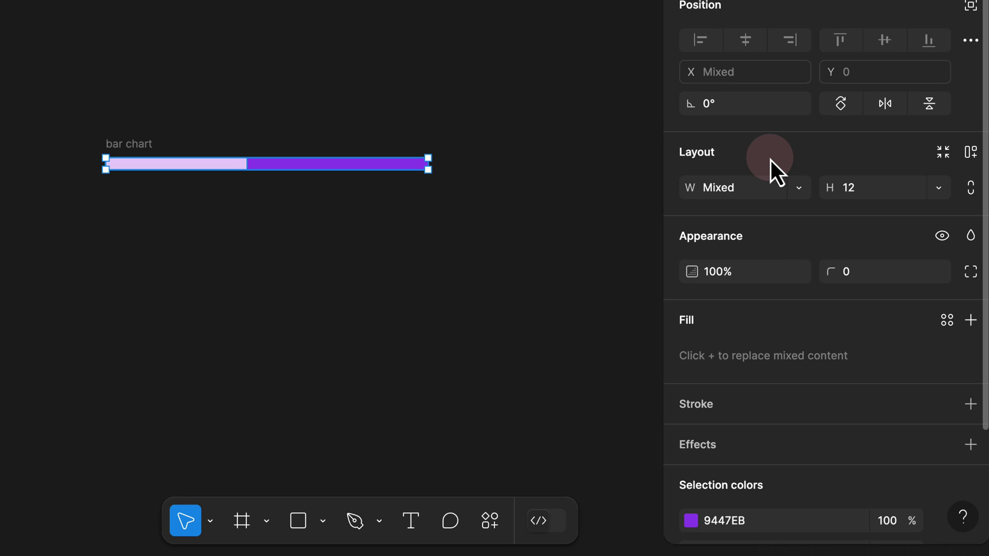
left_click(796, 187)
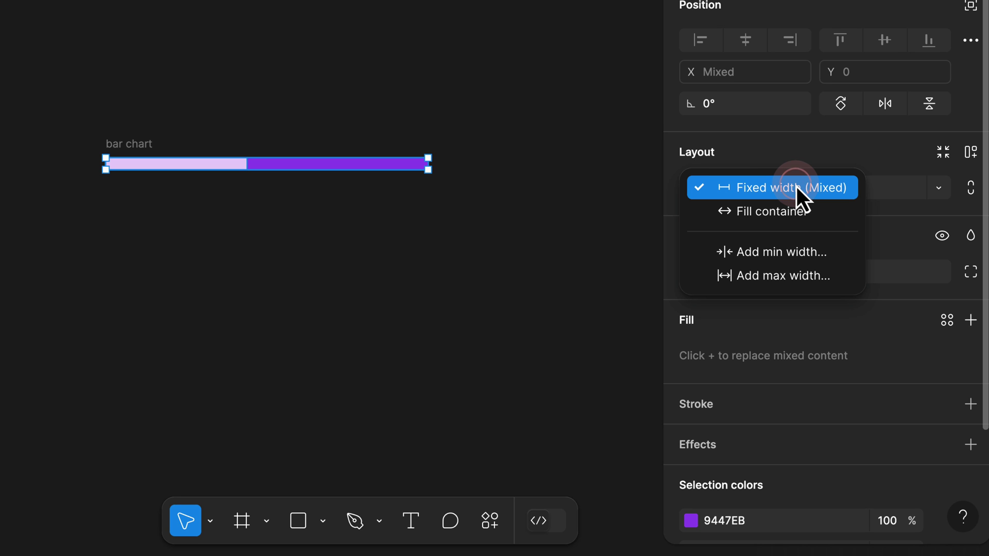
left_click(777, 211)
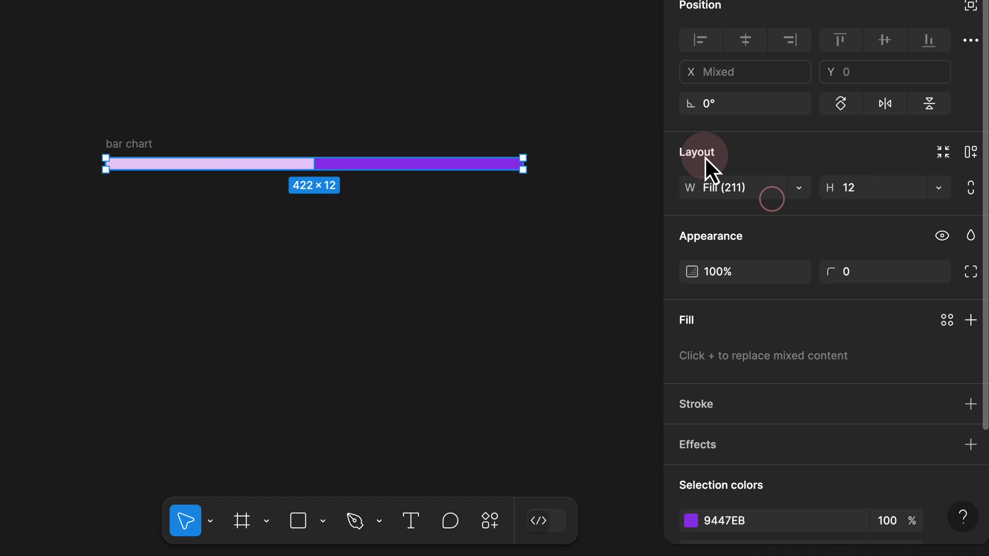
Duplicate the bar chart frame and place the copy above the original.
left_click(689, 187)
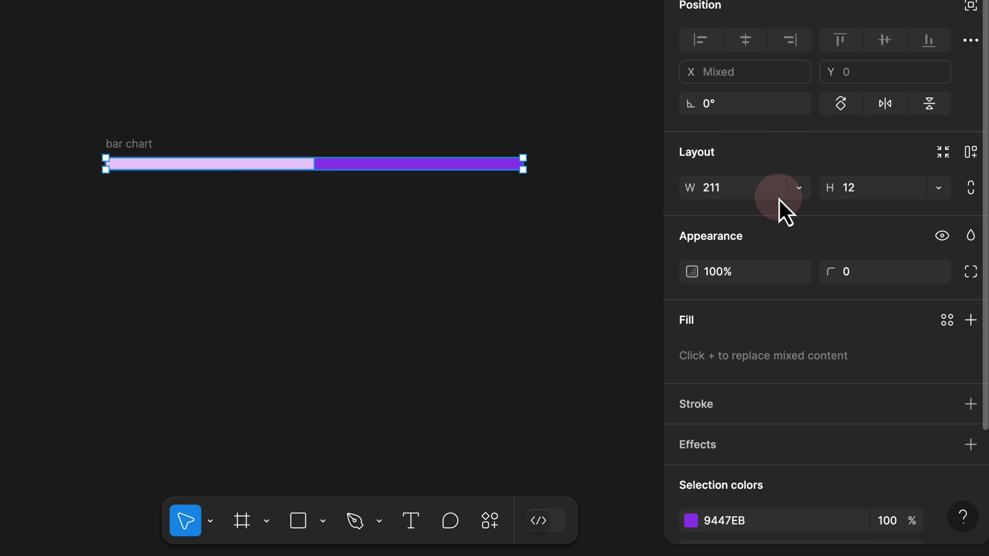
left_click(232, 114)
left_click(129, 142)
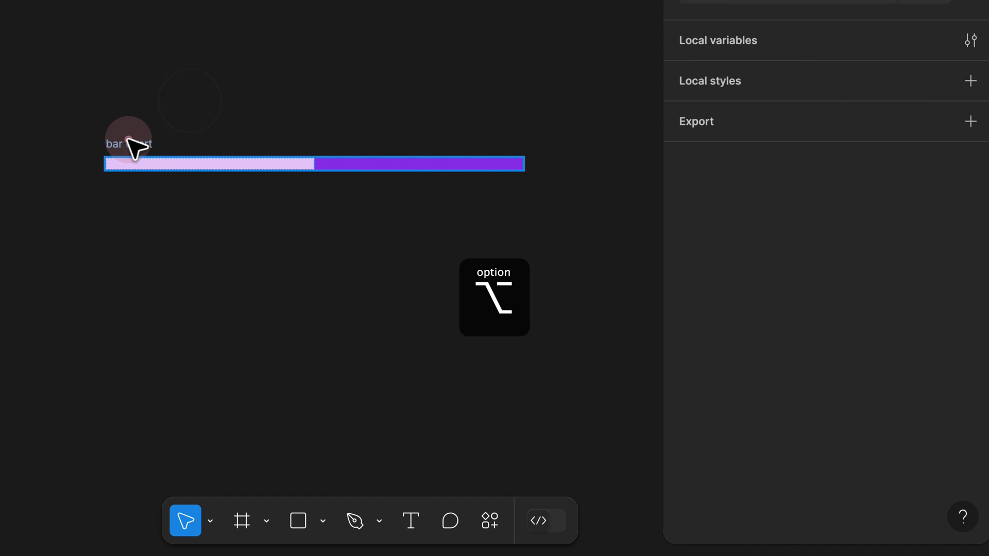
left_click_drag(128, 141, 131, 43, "alt")
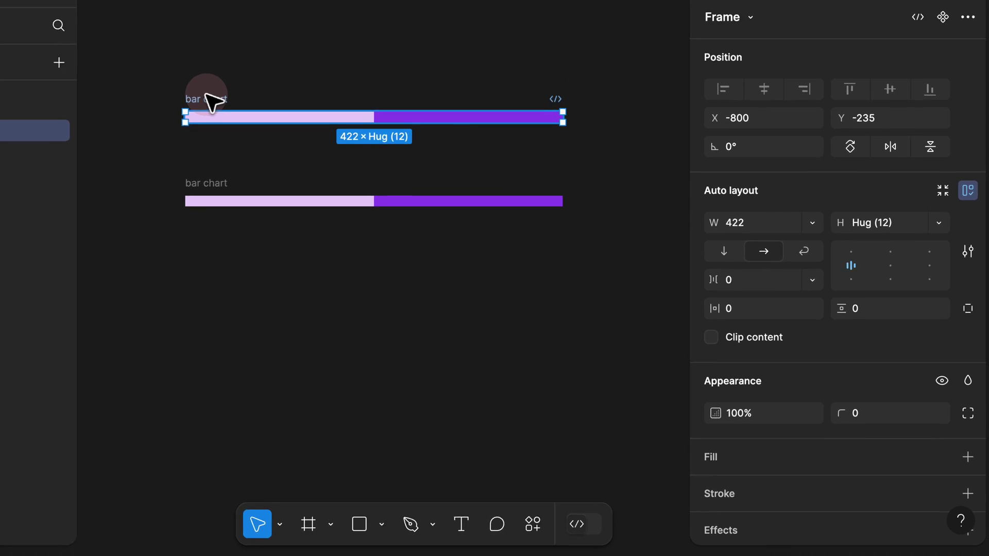
Remove all auto layout from the upper copy of the bar chart frame.
key("super+slash")
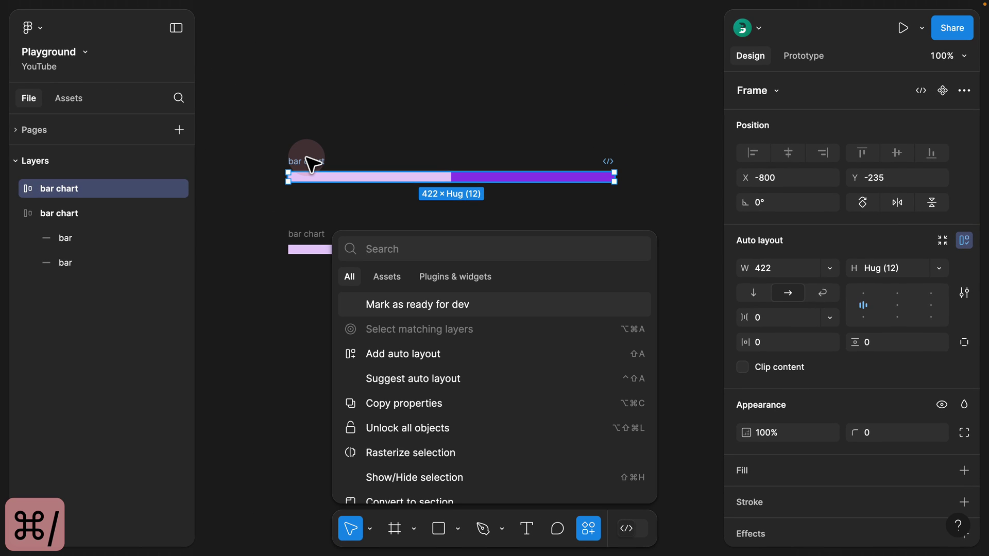
type("remove")
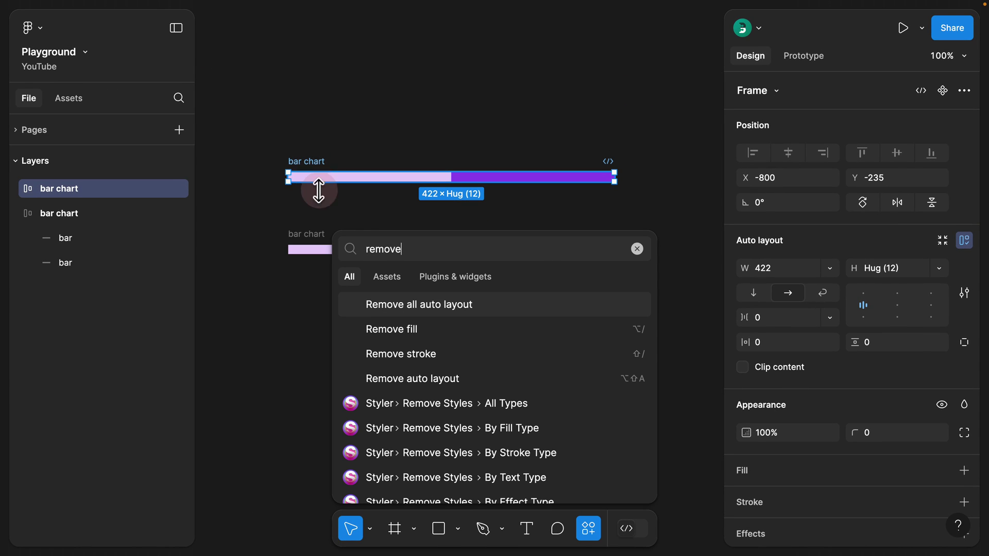
left_click(411, 309)
left_click(287, 159)
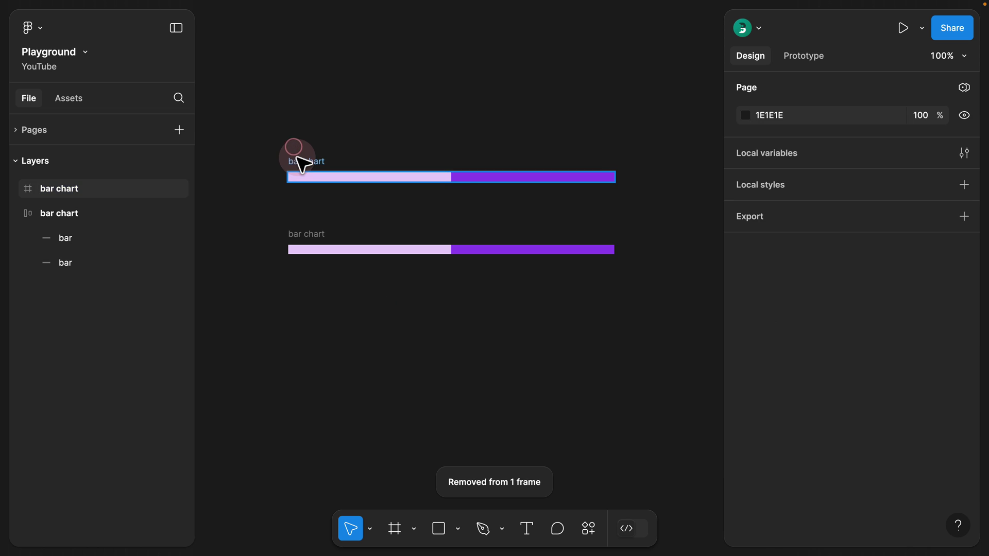
Test widening the bar chart copy without auto layout to about 444, and delete that copy.
left_click(301, 159)
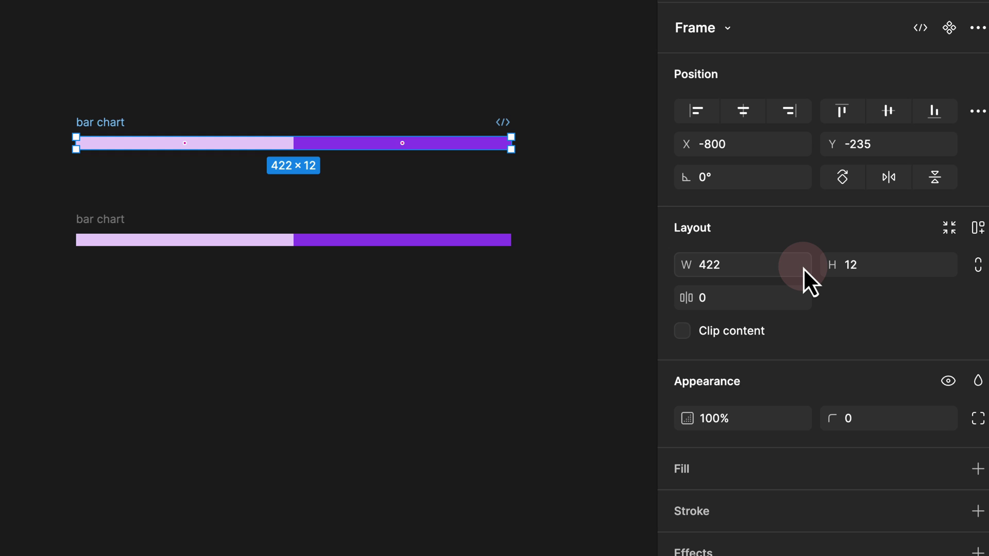
left_click(88, 123)
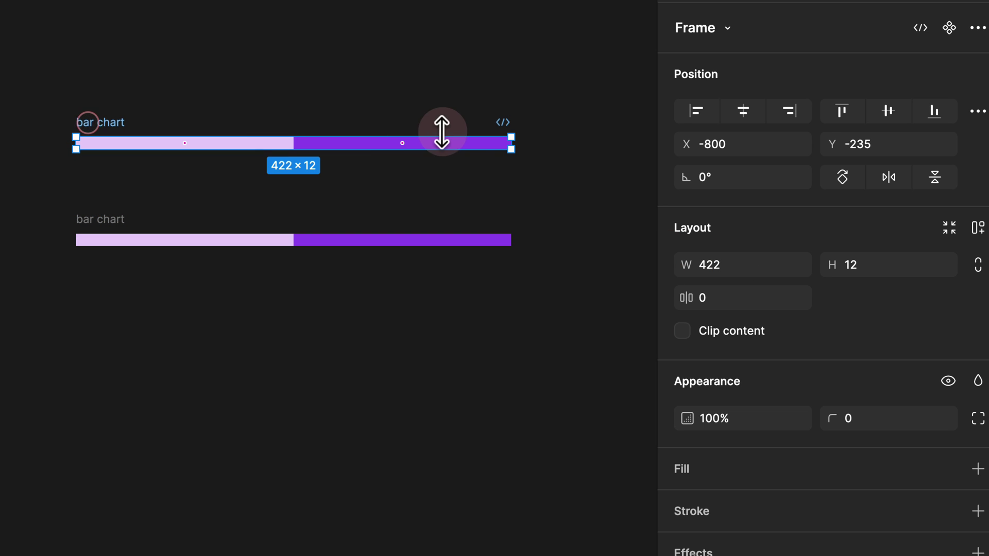
left_click_drag(513, 144, 534, 137)
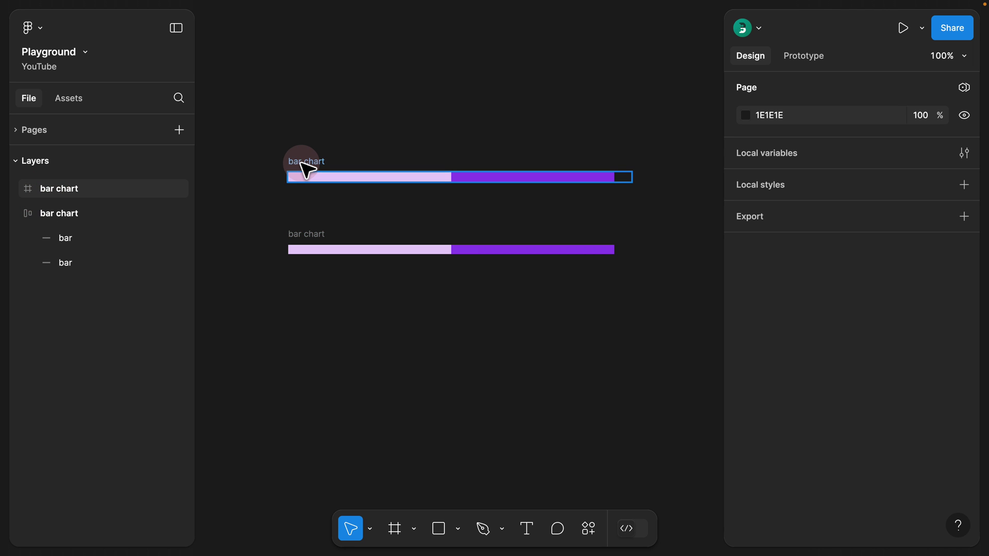
left_click(62, 195)
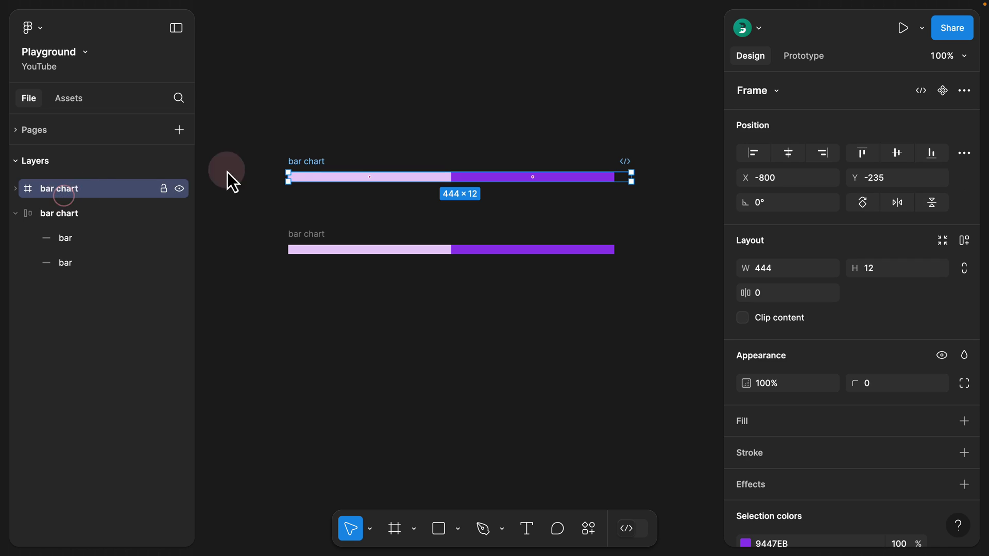
key("Delete")
Test resizing the auto layout bar chart frame, leaving it 422 wide, and check the sizing of both bars inside it.
left_click(306, 233)
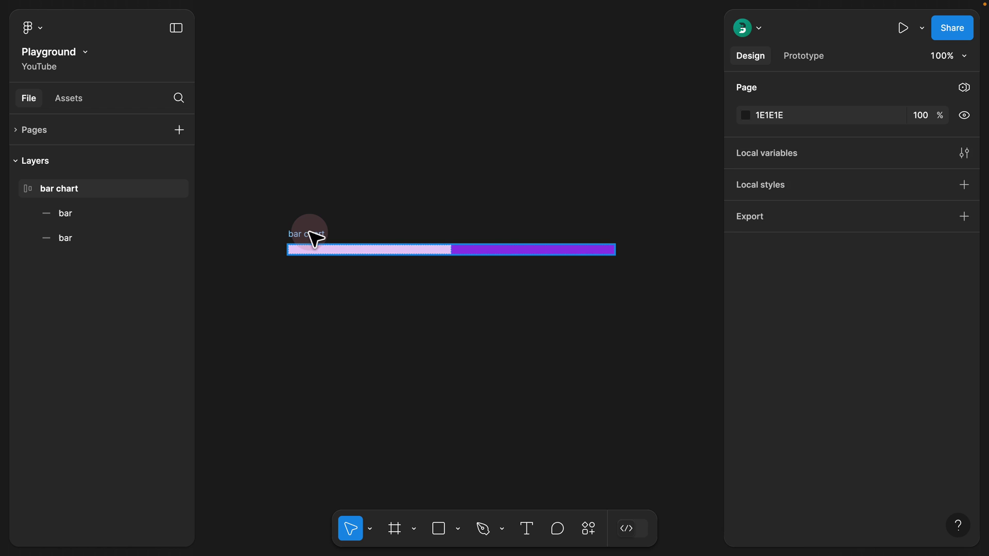
left_click(309, 235)
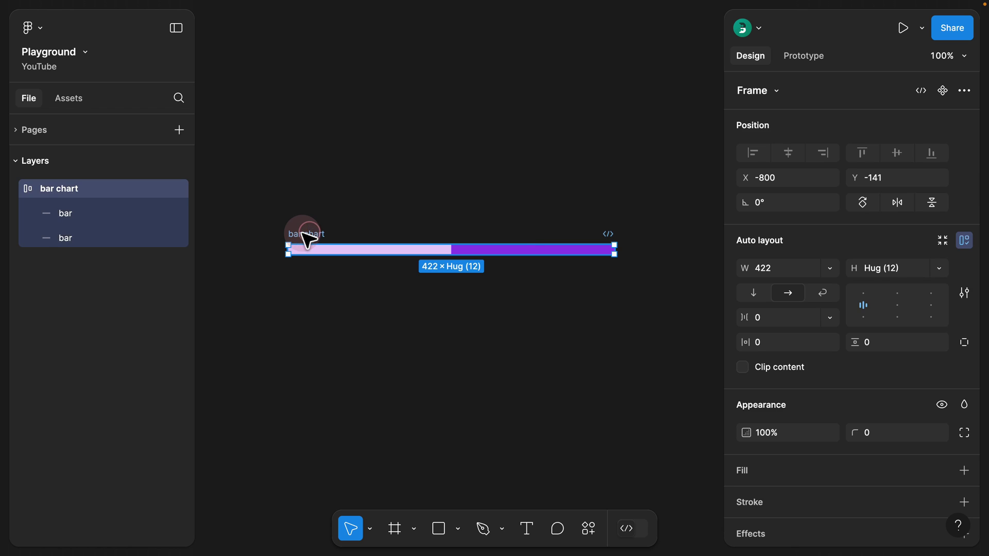
left_click(102, 212)
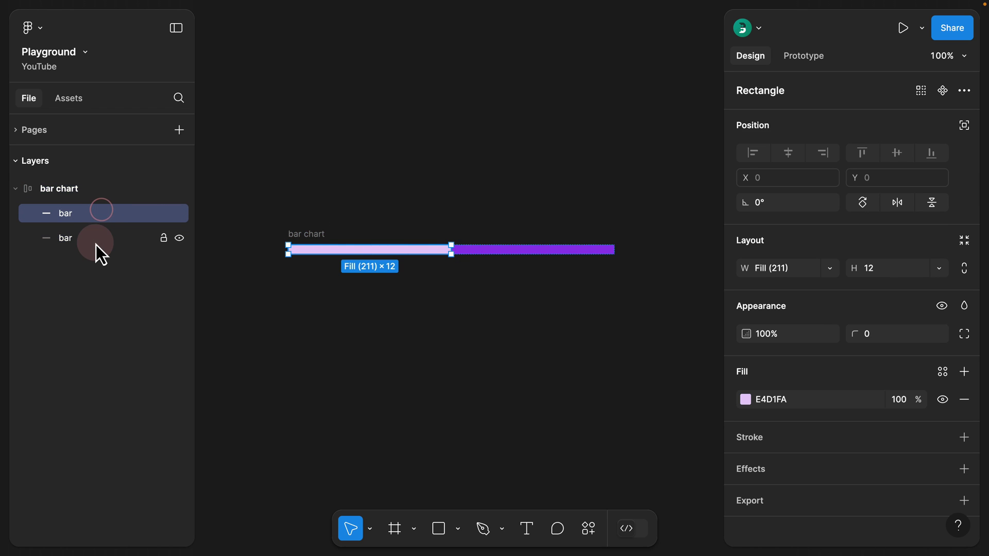
left_click(95, 242, "shift")
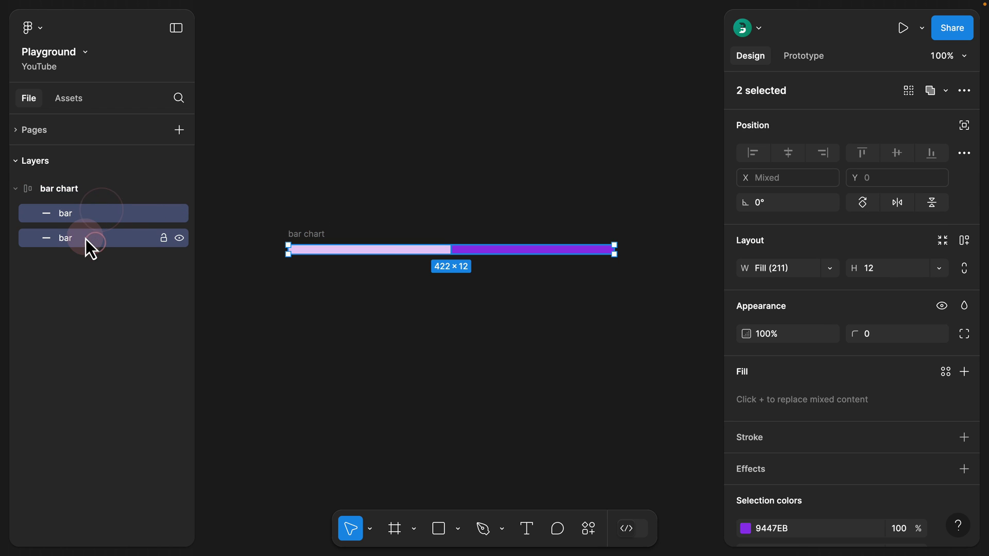
left_click(315, 231)
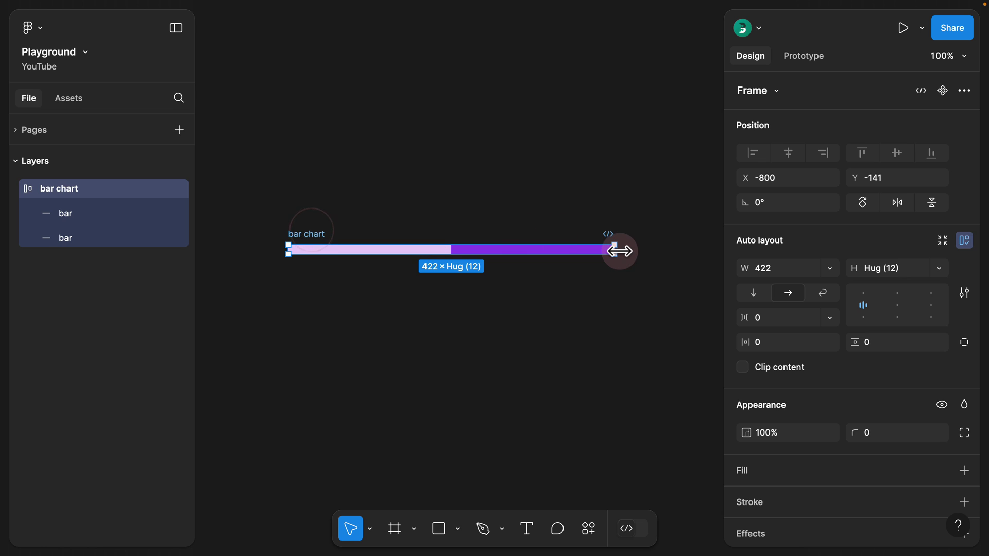
mouse_move(632, 252)
left_mouse_down()
mouse_move(459, 254)
mouse_move(614, 251)
left_mouse_up()
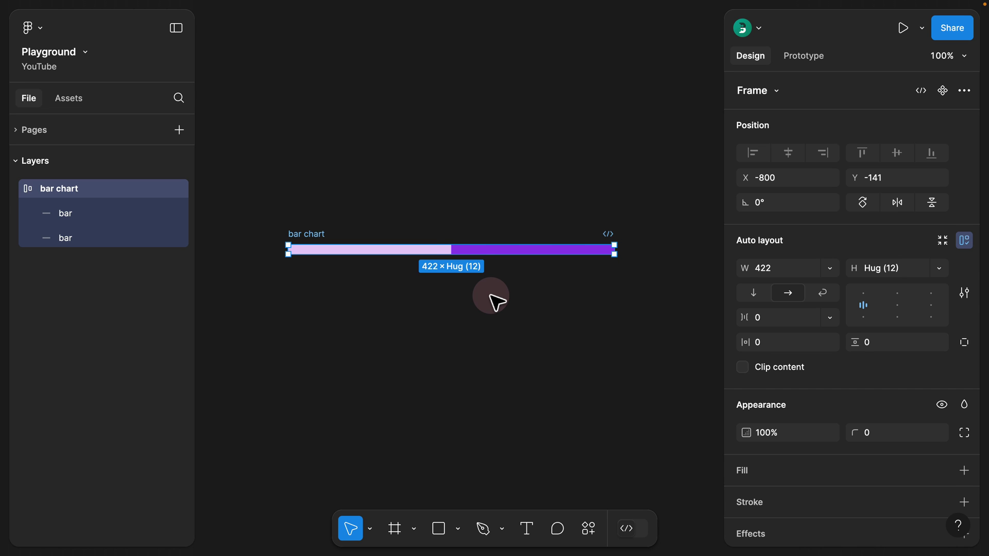
left_click(449, 251)
left_click(497, 249)
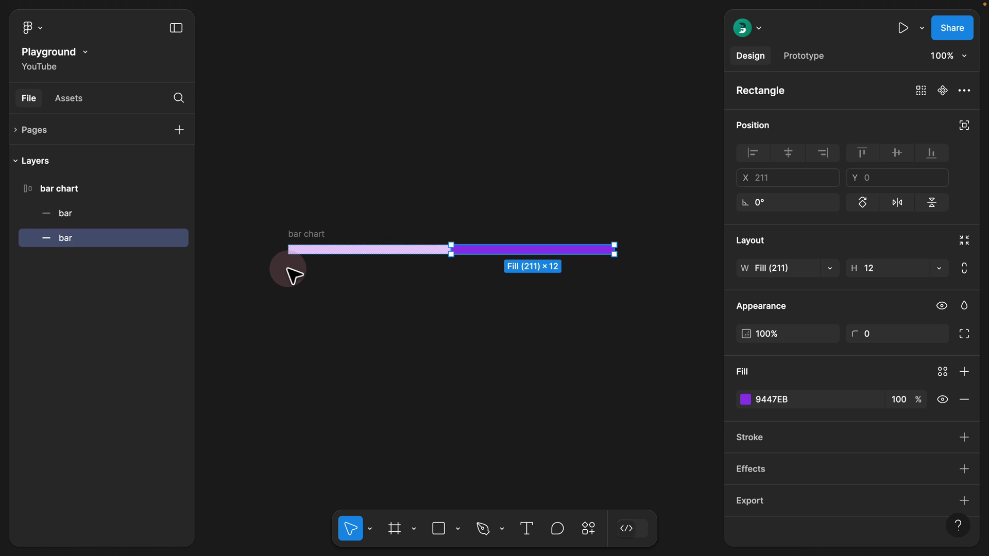
left_click(320, 250)
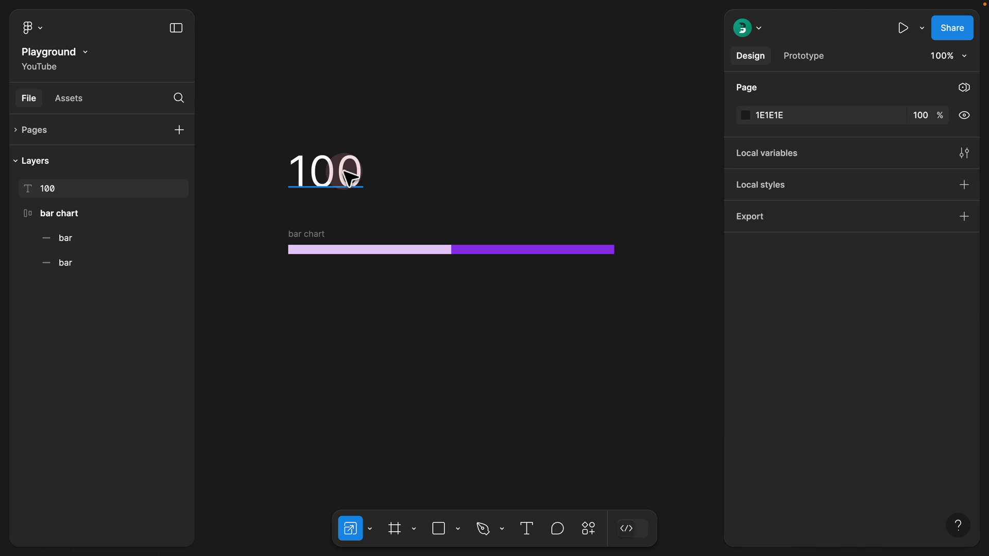
Add a percent sign to the text above the bar chart so it reads "100%".
left_click(344, 171)
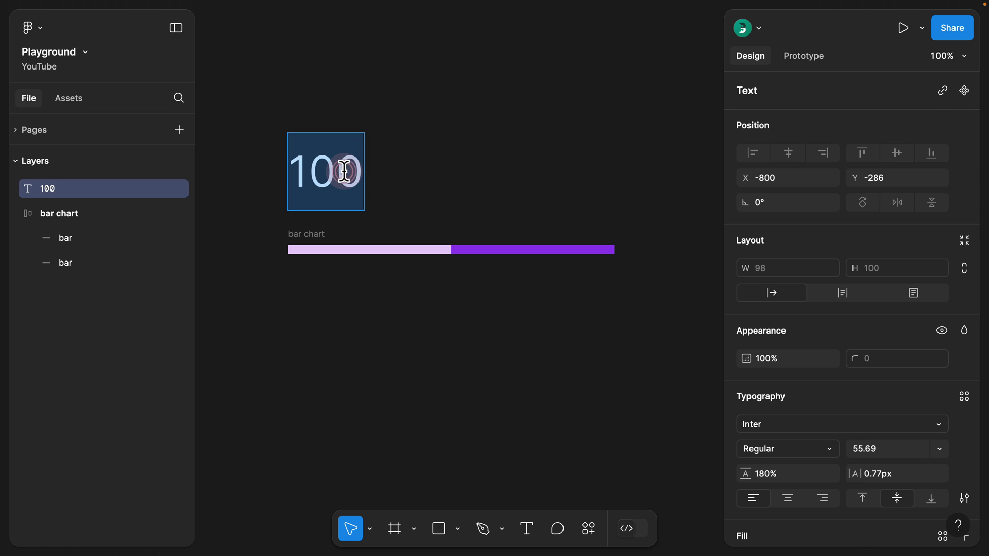
left_click(356, 170)
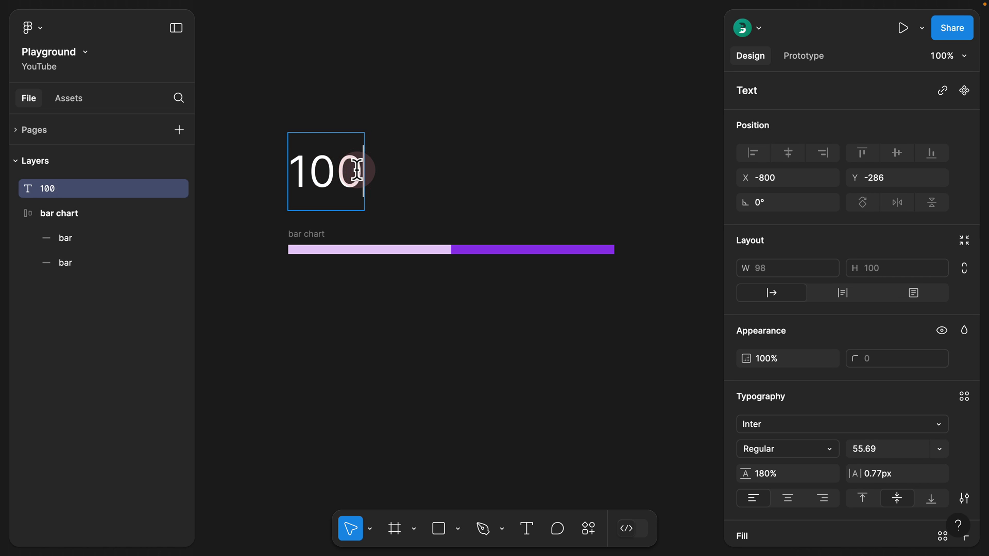
type("%")
left_click(438, 179)
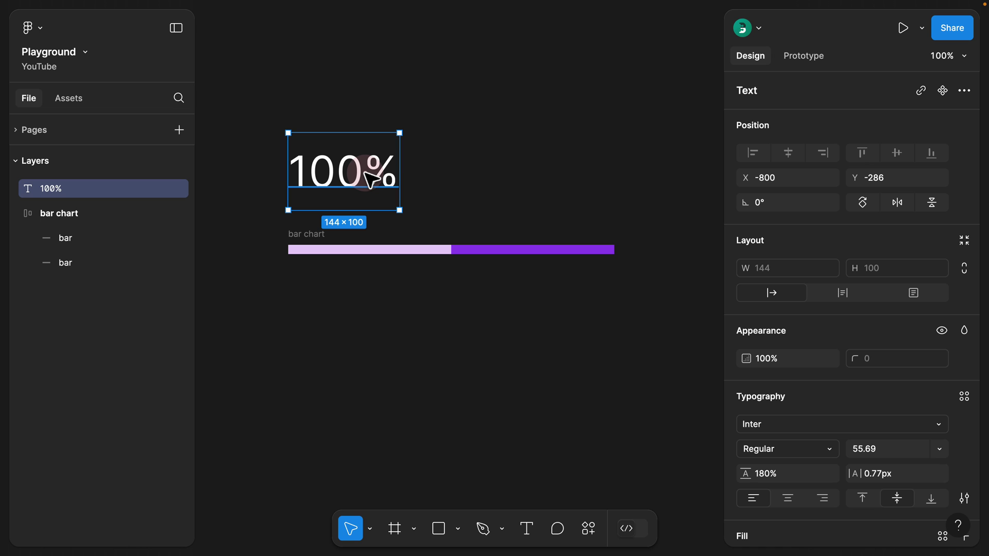
Duplicate the light bar six times inside the bar chart frame.
left_click(65, 238)
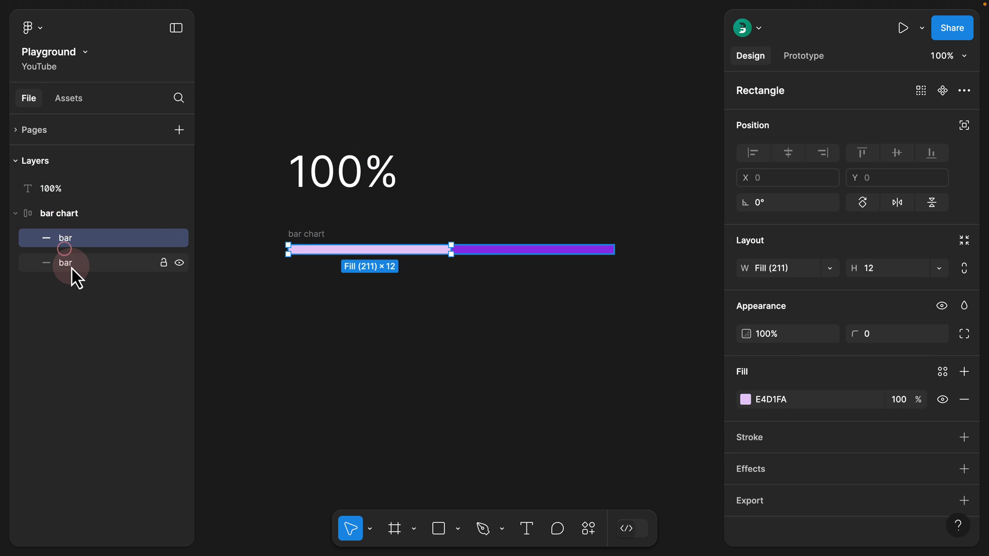
left_click(71, 264)
left_click(70, 247)
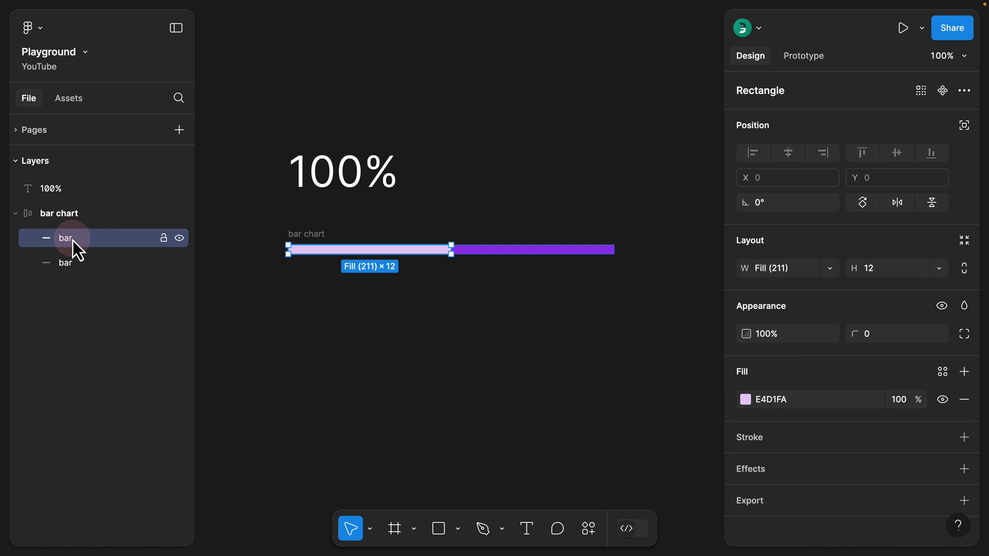
left_click(401, 251)
key("super+d")
key("super+d")
key("super+d")
key("super+d")
key("super+d")
key("super+d")
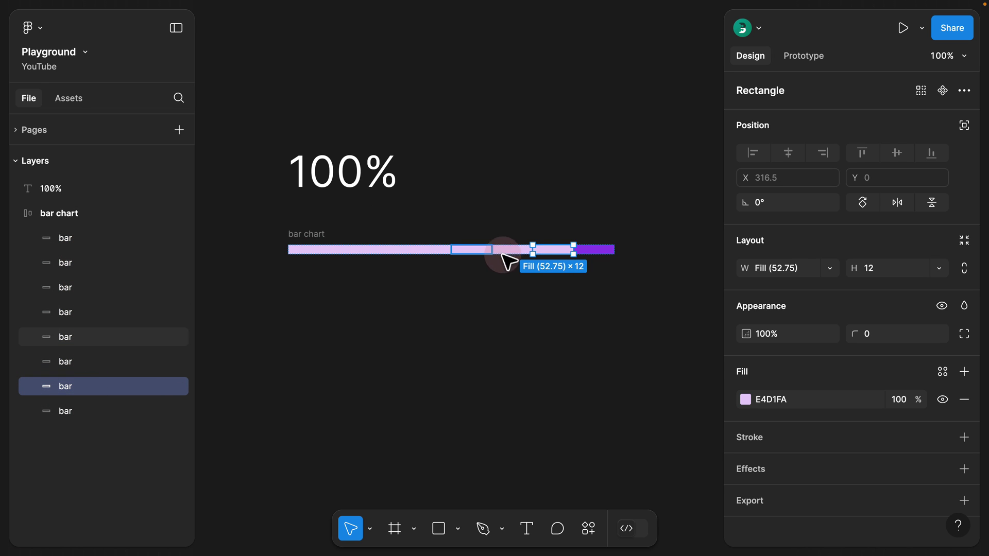
Select all bars in the bar chart frame and count them with the Layer Counter plugin.
left_click(591, 249)
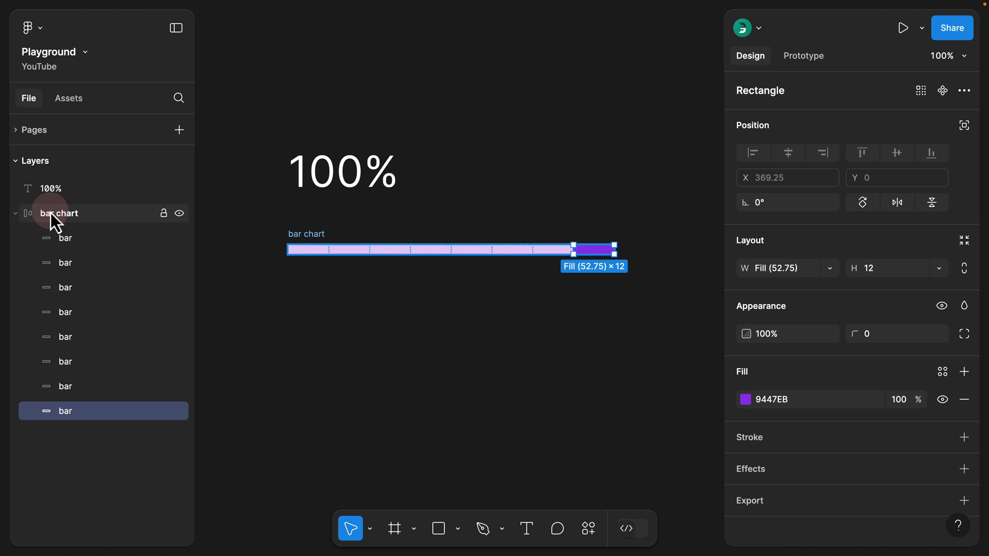
left_click(77, 240, "shift")
key("super+slash")
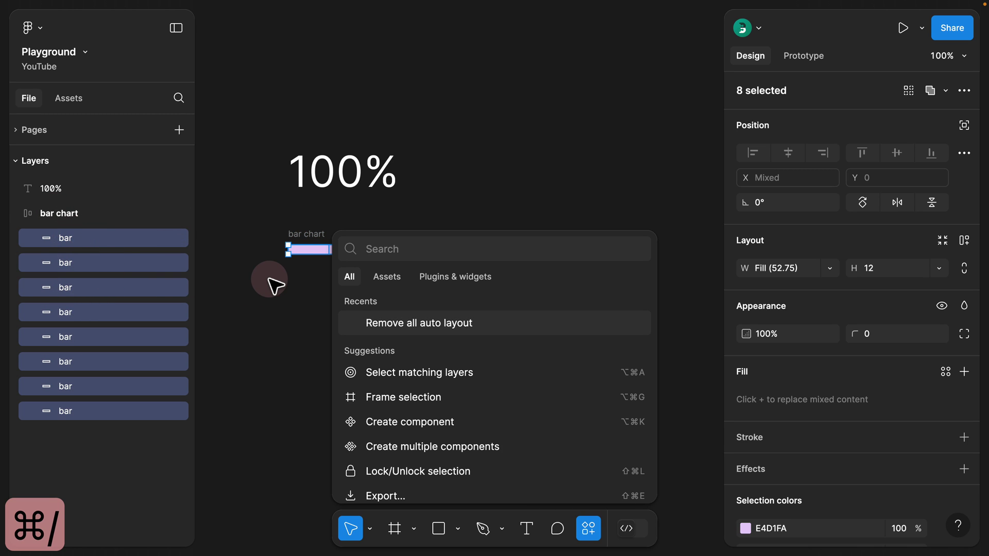
left_click(471, 276)
type("laye")
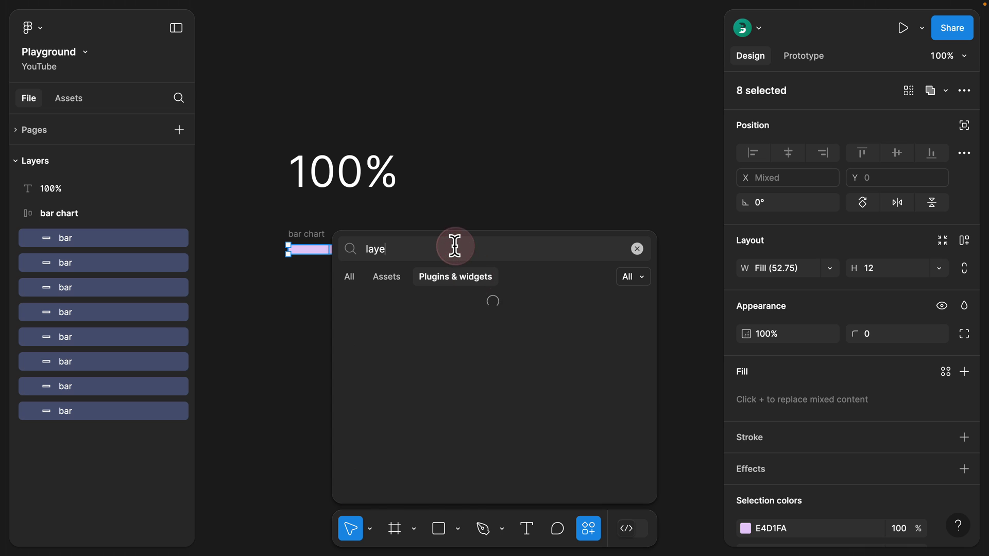
type("r counter")
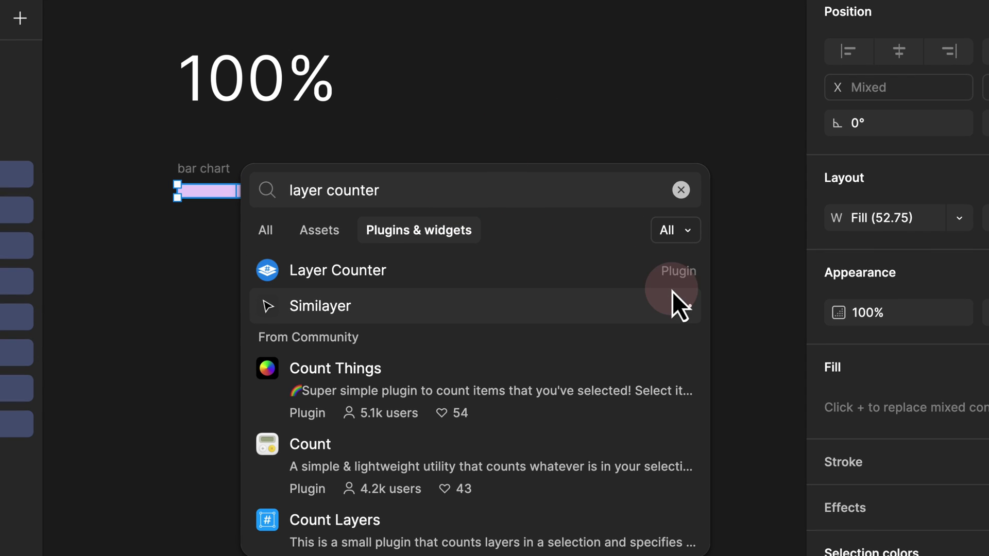
left_click(681, 278)
left_click(672, 309)
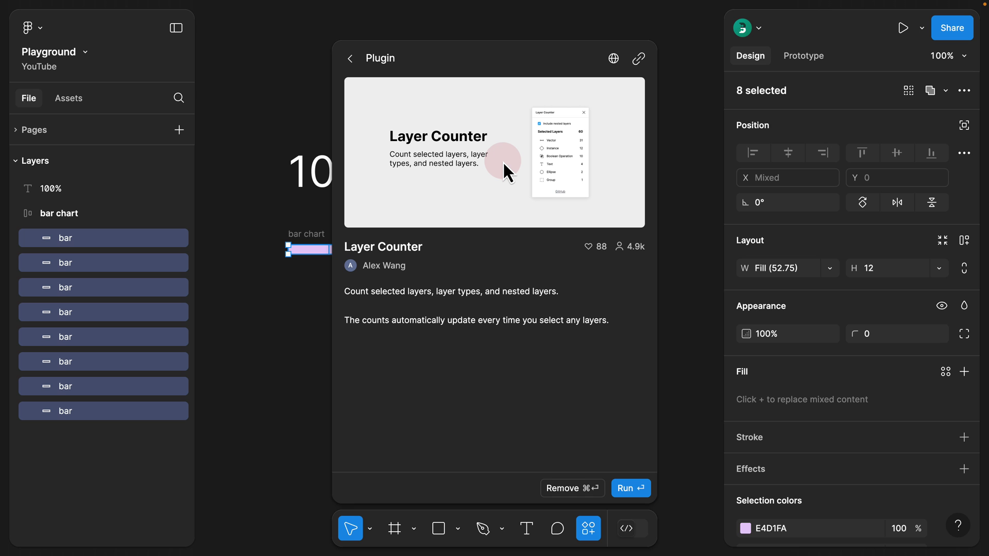
left_click(637, 492)
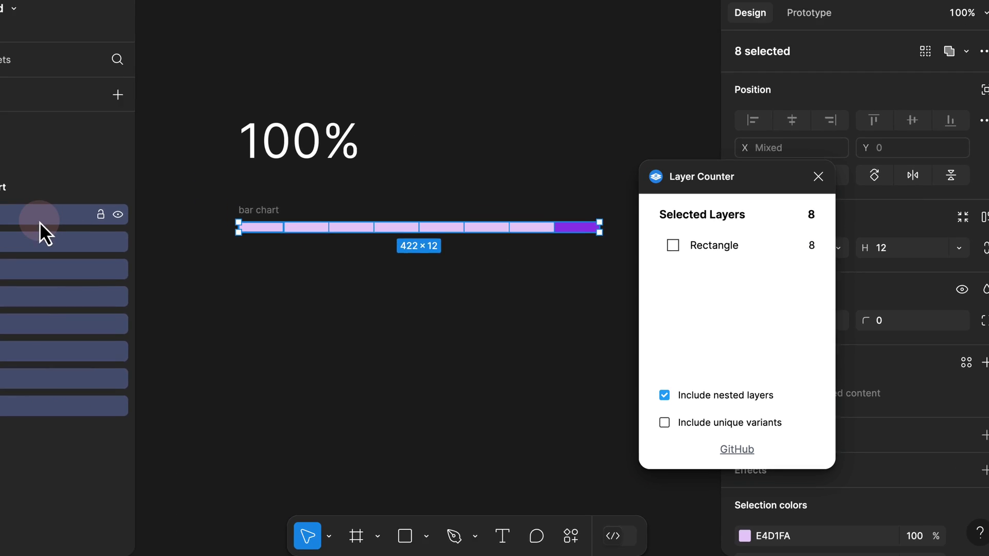
Duplicate the first light bar twice more and select all bars in the frame to count them.
left_click(109, 242)
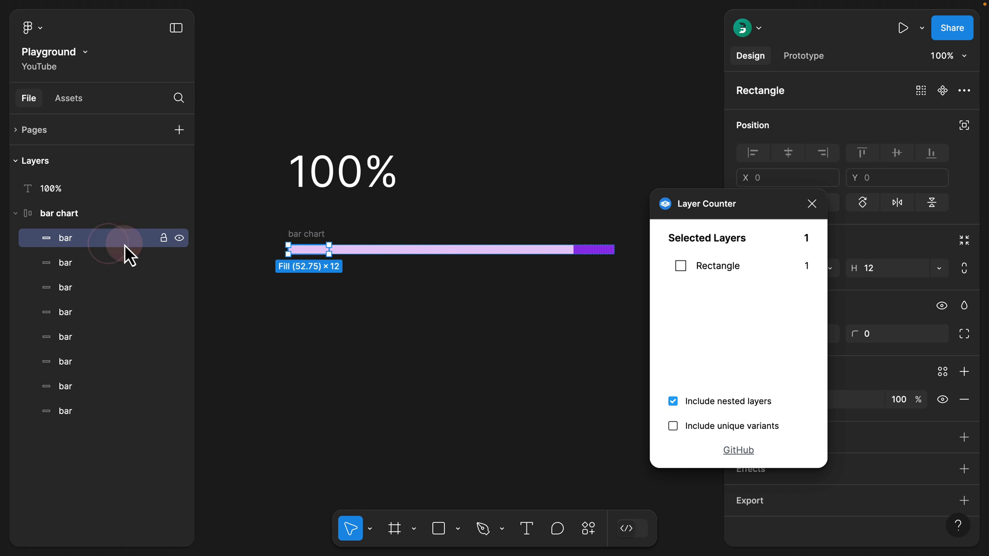
left_click(310, 249)
key("super+d")
key("super+d")
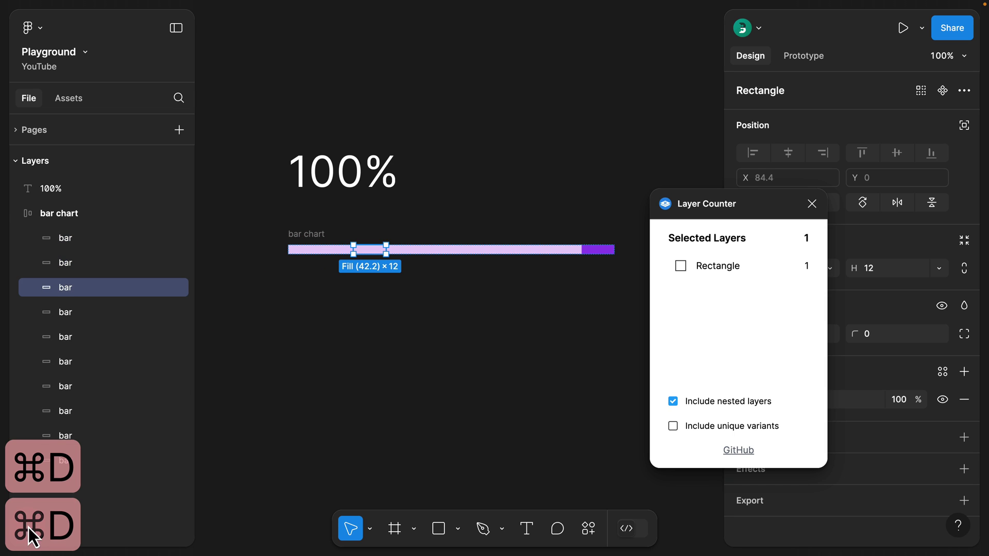
left_click(79, 240)
left_click(92, 459, "shift")
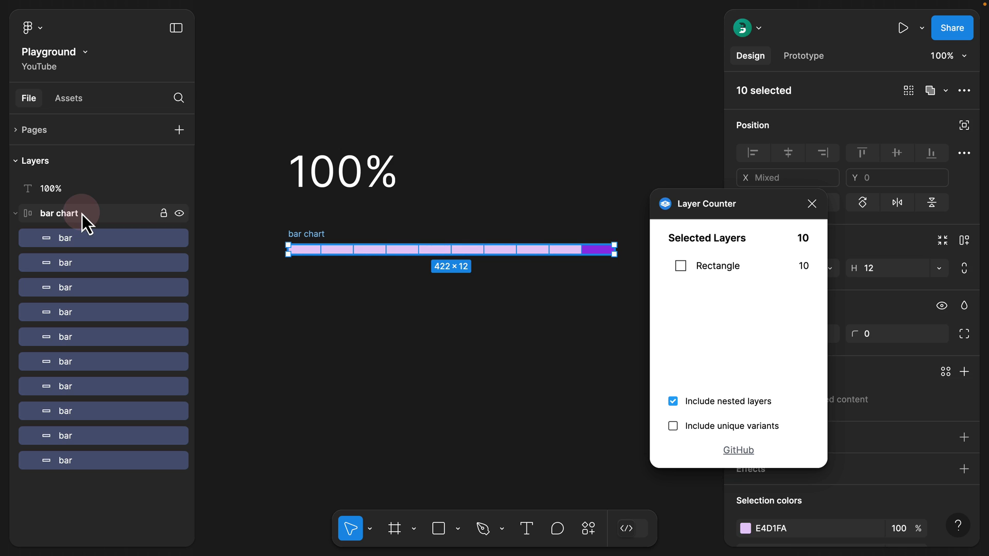
Select the bar chart frame and all its child bars in turn to check the layer count.
left_click(82, 214)
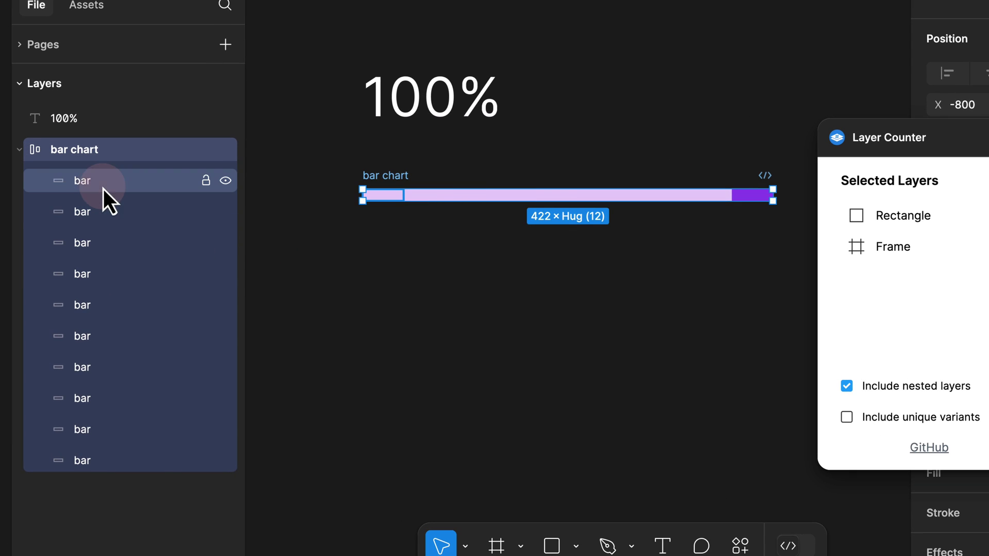
left_click(70, 239)
key("shift")
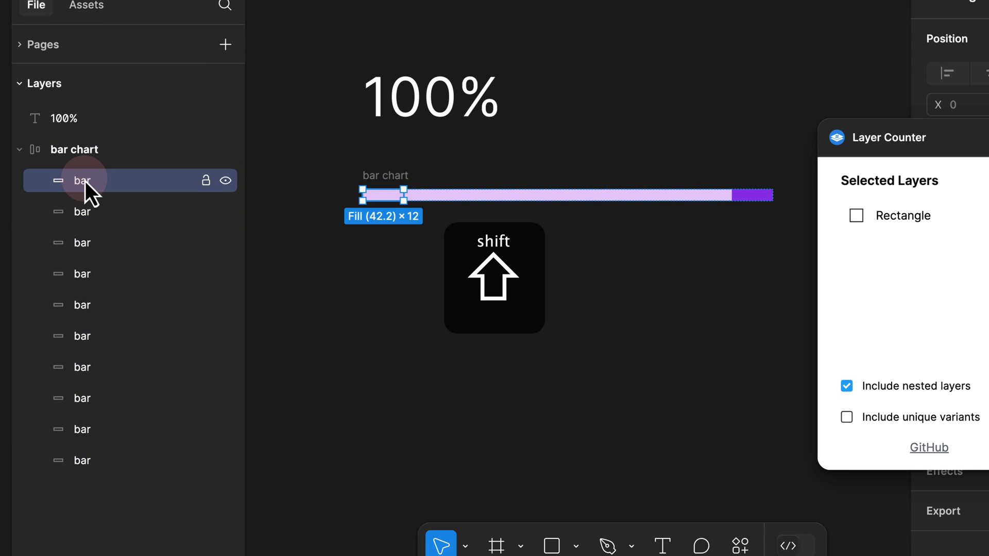
left_click(107, 461, "shift")
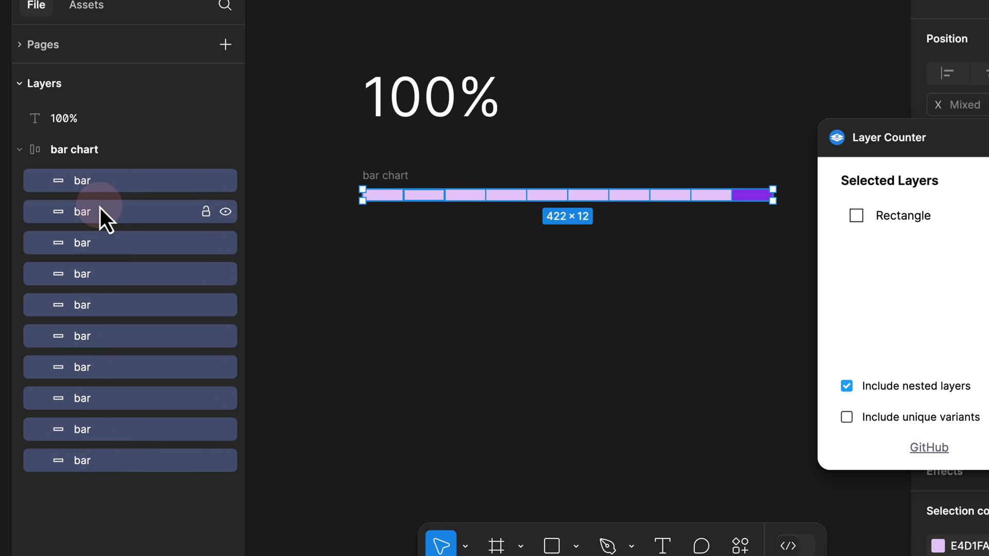
left_click(397, 177)
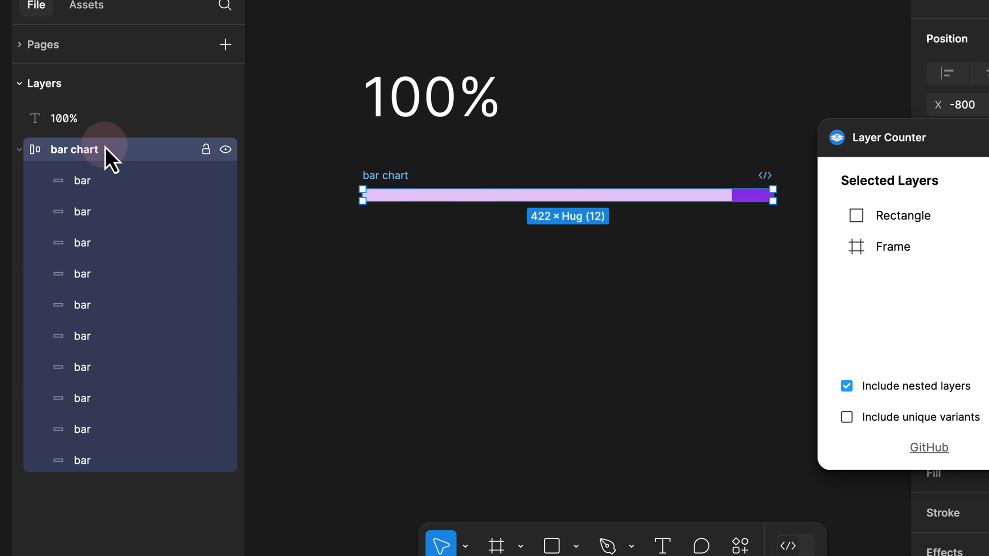
key("Return")
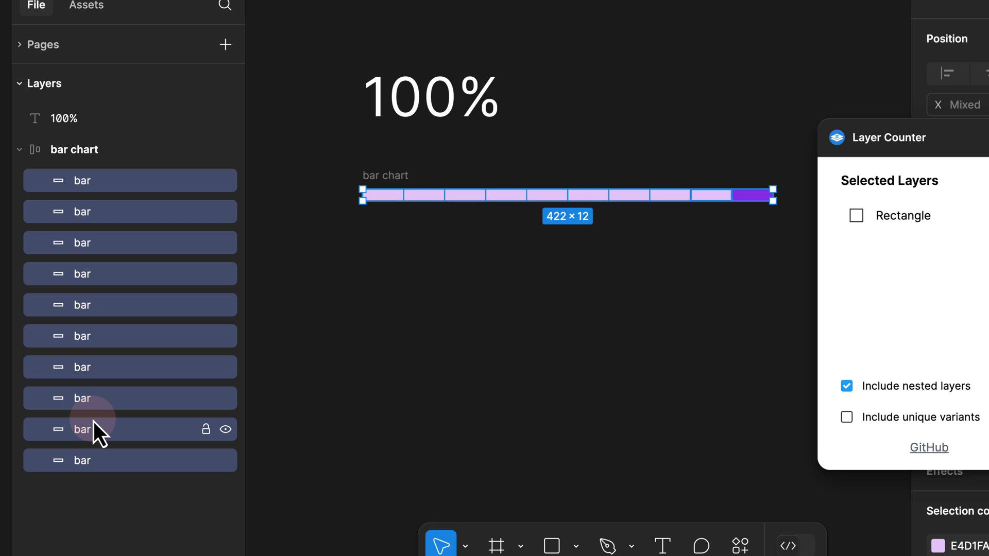
key("shift+Return")
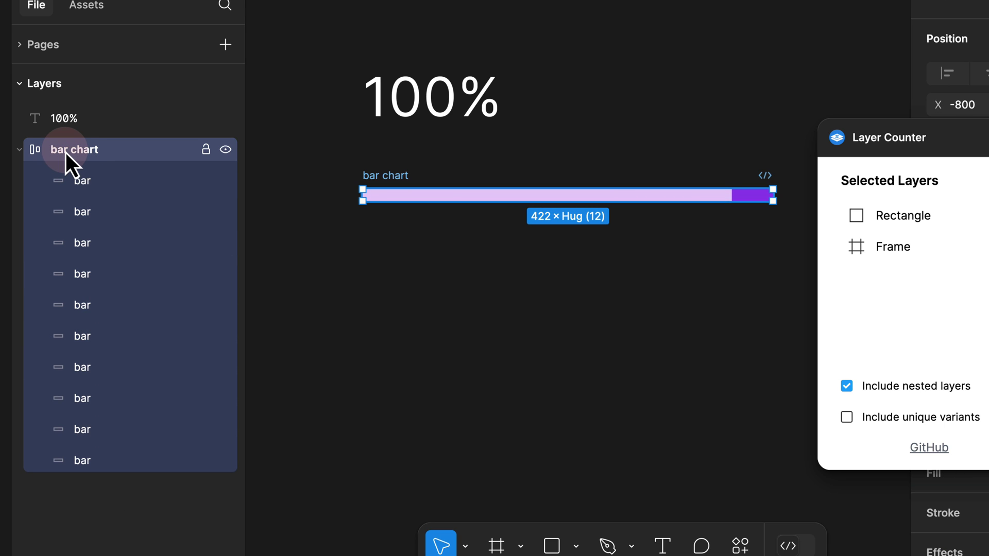
key("Return")
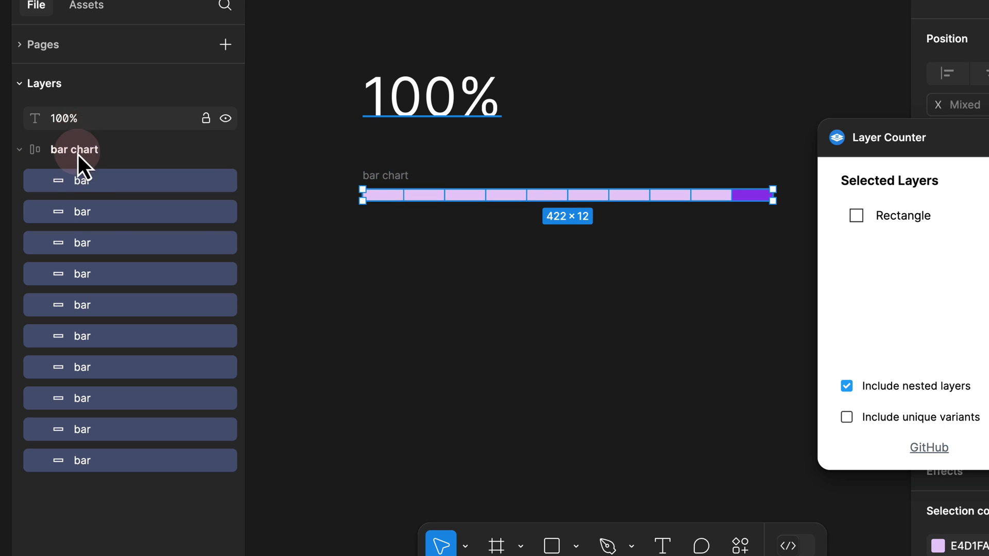
left_click(850, 226)
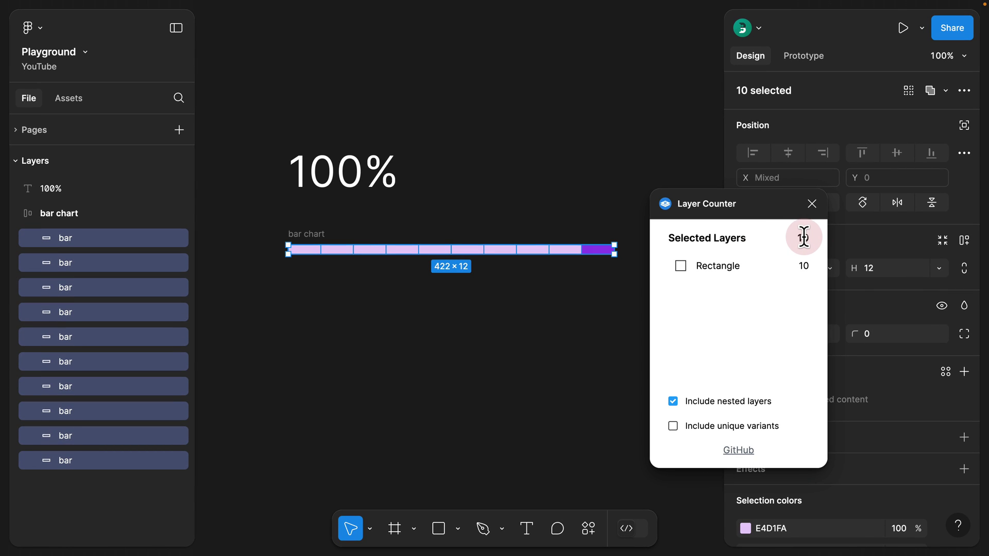
Close the Layer Counter plugin and delete the "100%" text above the bar chart.
left_click(812, 203)
left_click(478, 171)
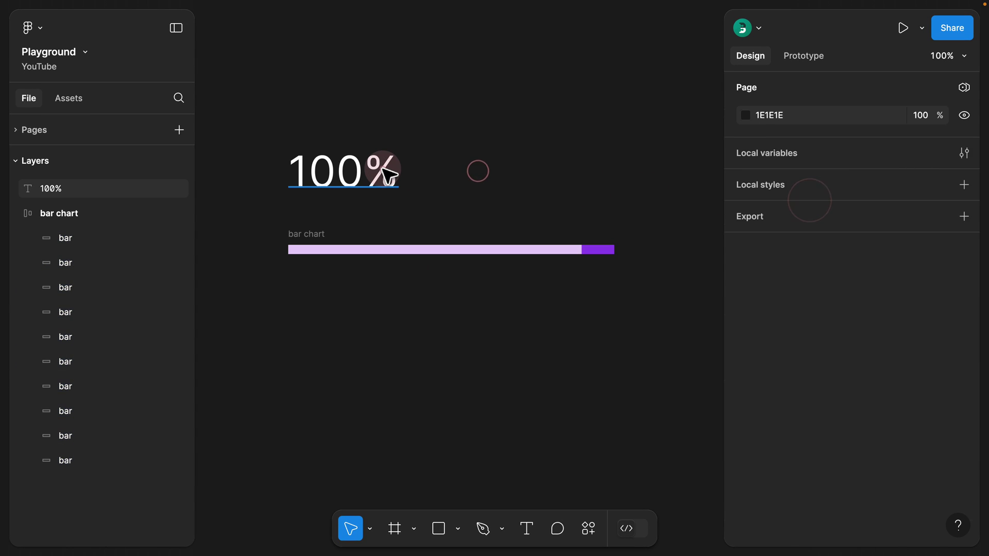
left_click(389, 175)
key("BackSpace")
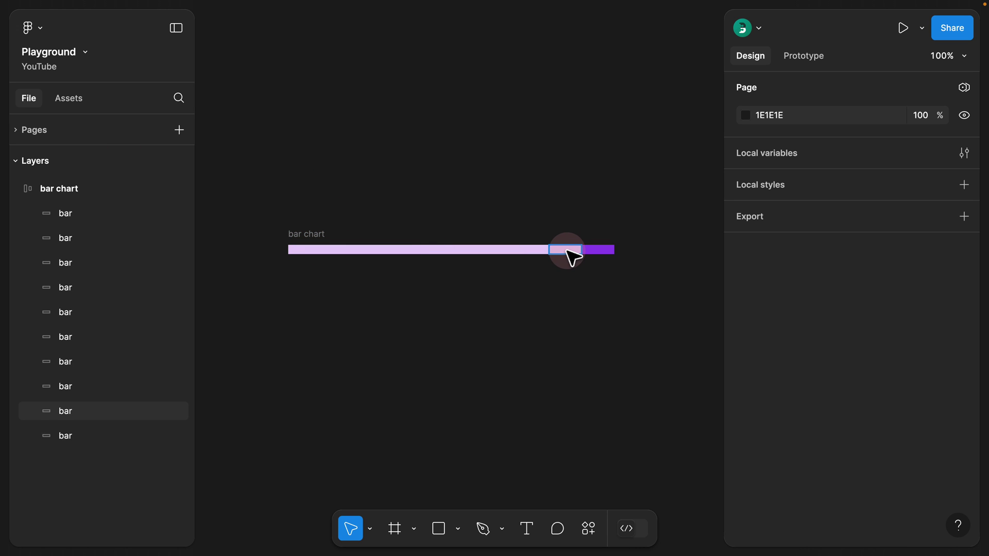
Duplicate the bar chart frame directly below the original.
left_click_drag(572, 255, 502, 255)
left_click(598, 251)
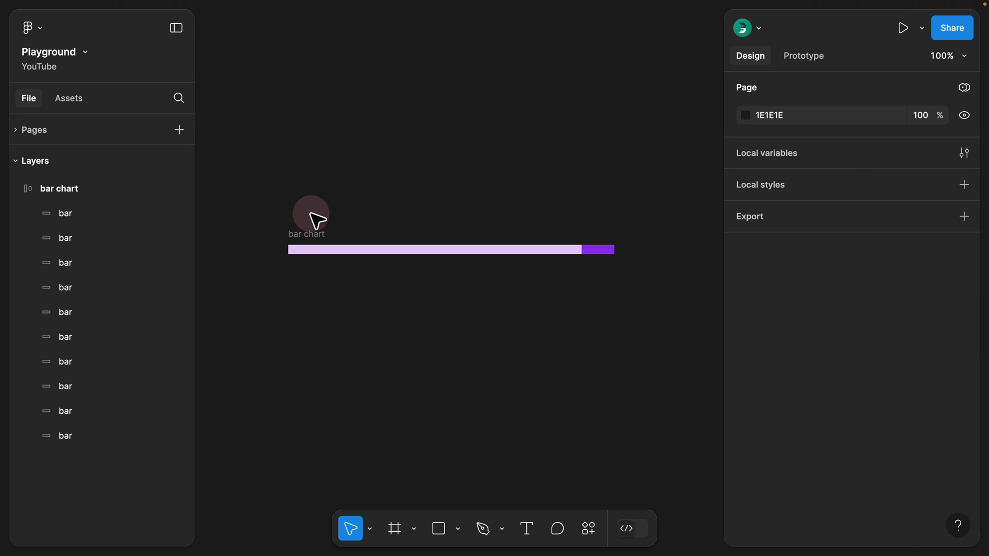
left_click(307, 232)
left_click_drag(314, 234, 316, 272)
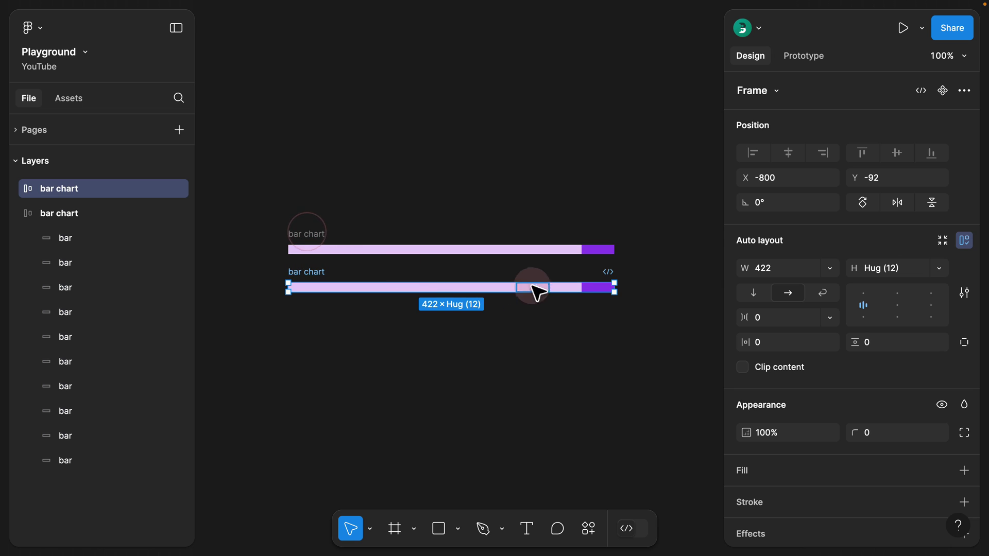
Recolor the second-to-last bar of the duplicate chart to the dark purple 9447EB sampled from the original's last bar.
left_click(569, 289)
left_click(747, 401)
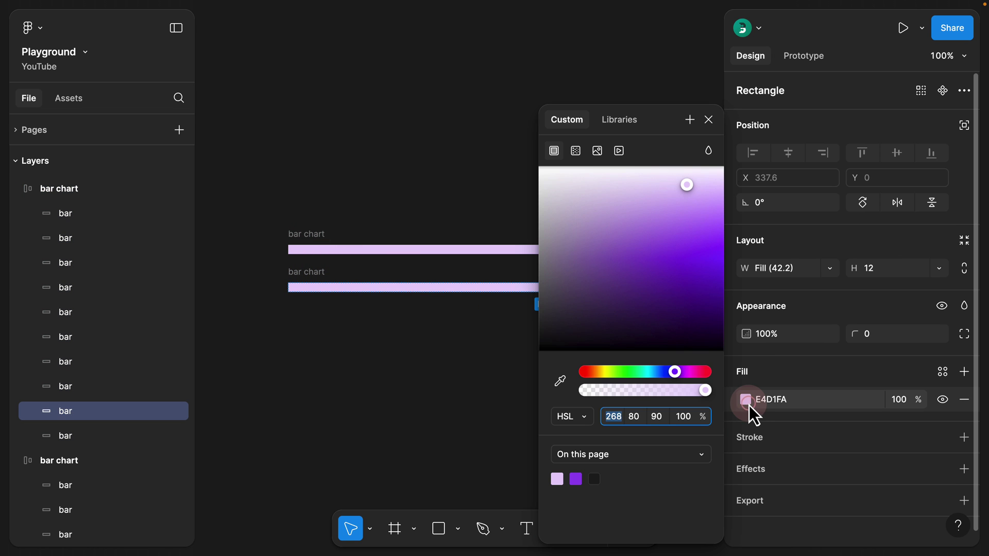
left_click_drag(652, 119, 333, 98)
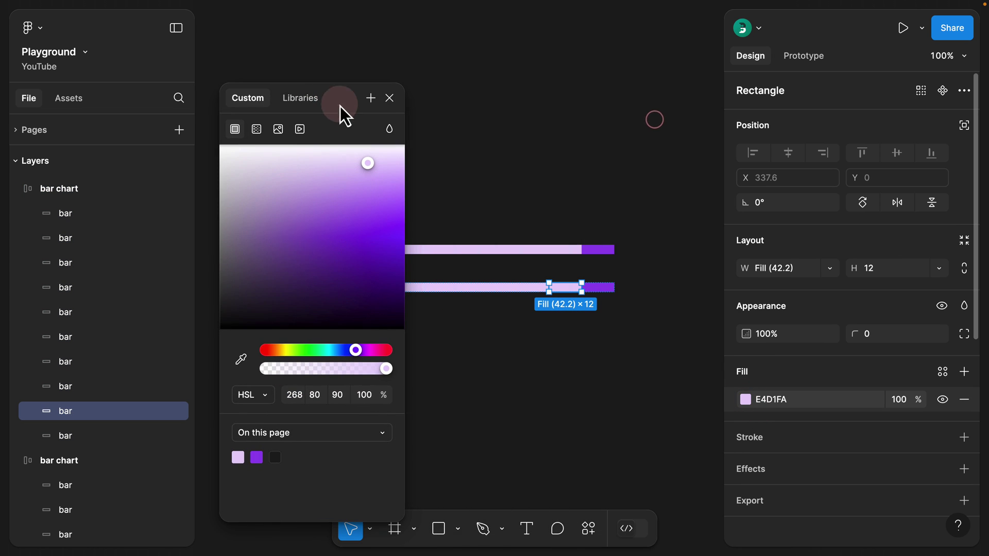
left_click(241, 359)
left_click(601, 250)
left_click(391, 105)
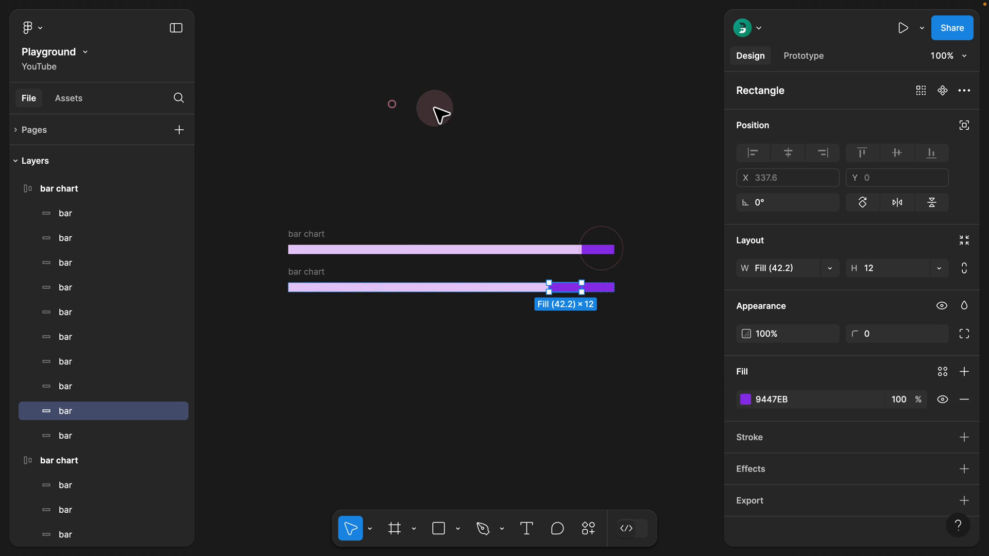
left_click(446, 109)
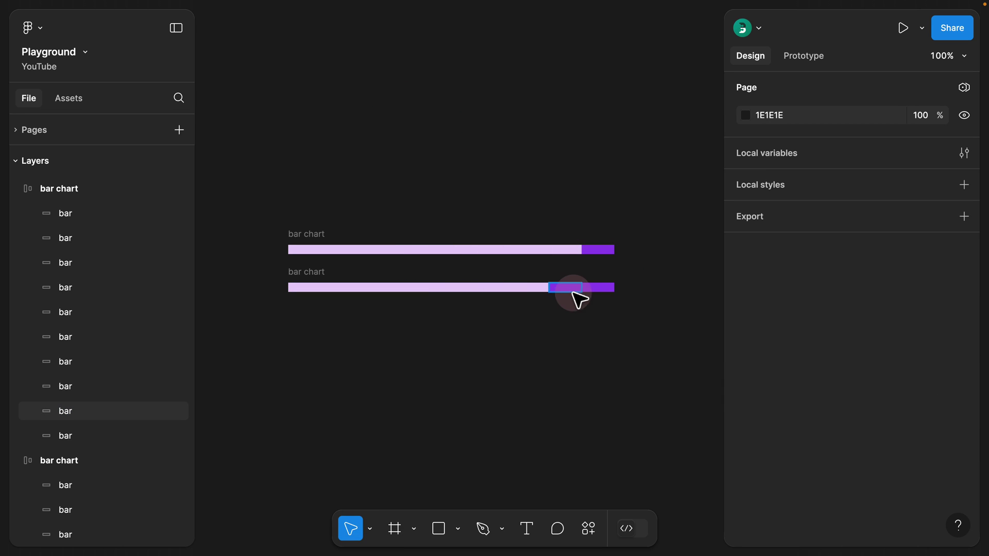
Delete the duplicate bar chart below the original.
left_click(305, 234)
left_click_drag(309, 237, 355, 327)
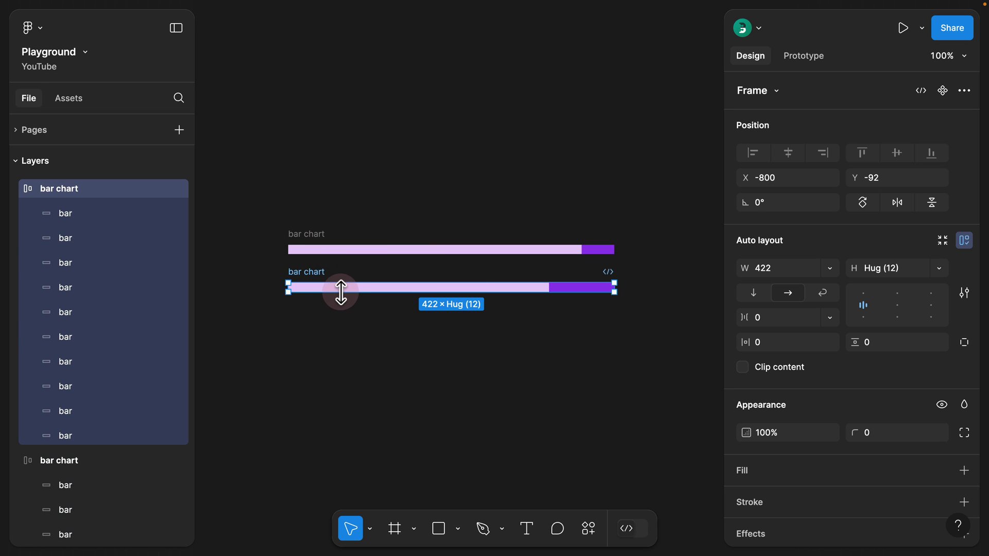
key("Delete")
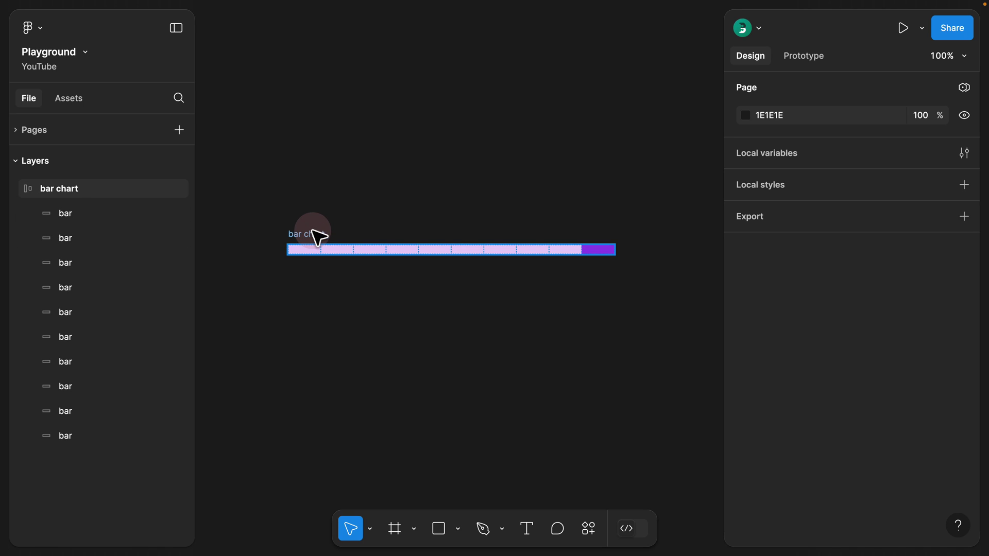
Examine the bar chart's selection colors and the color settings of the light purple E4D1FA.
left_click(318, 237)
scroll(813, 360, "down", 2)
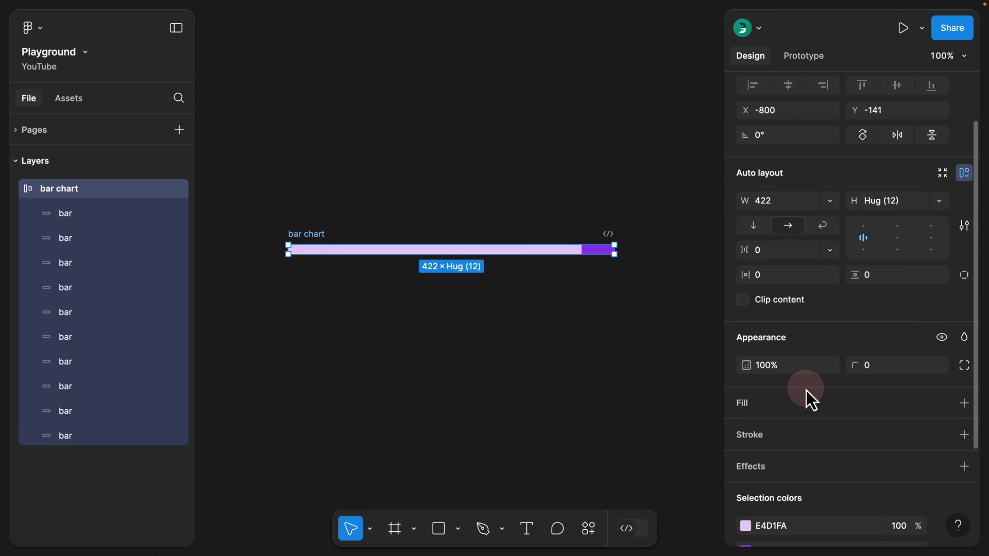
scroll(806, 391, "down", 3)
left_click(745, 412)
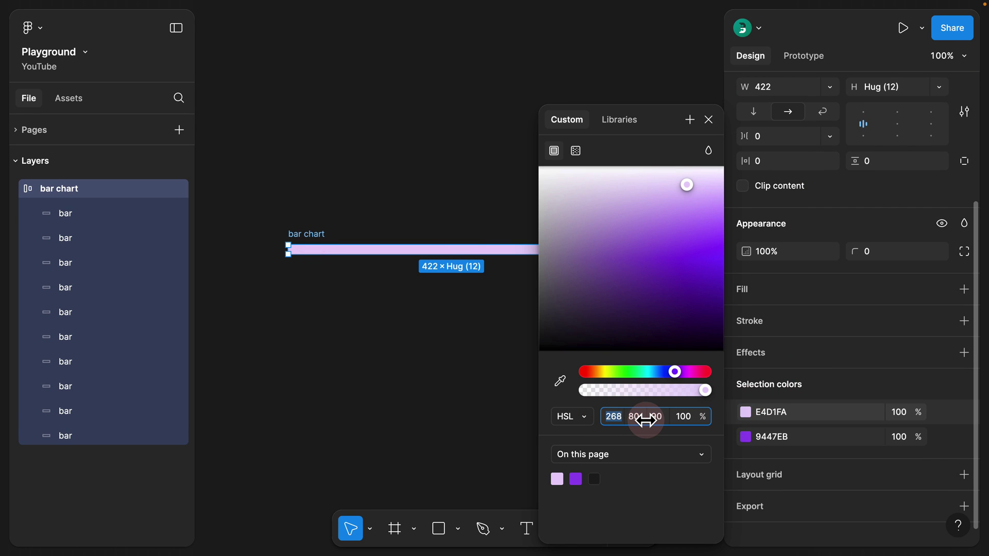
left_click(708, 120)
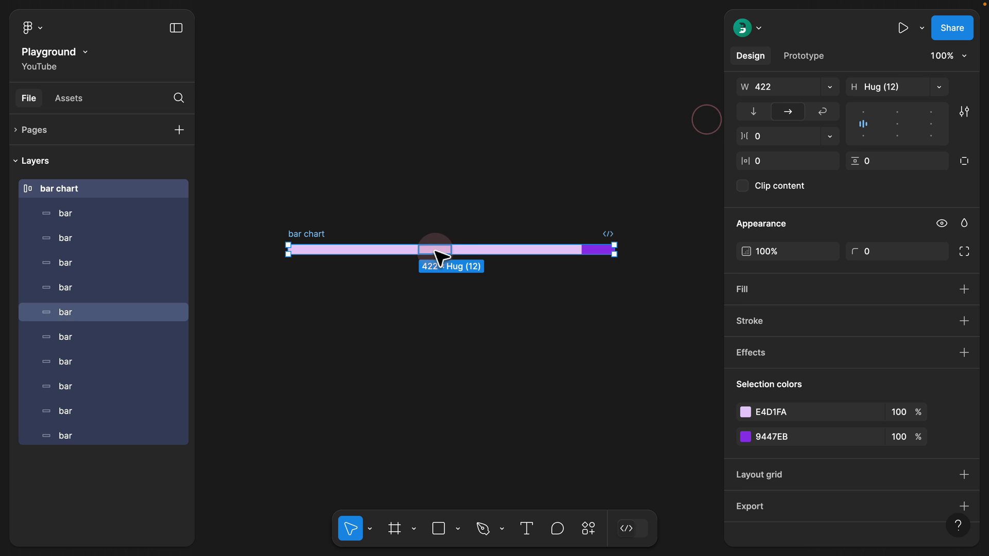
left_click(339, 292)
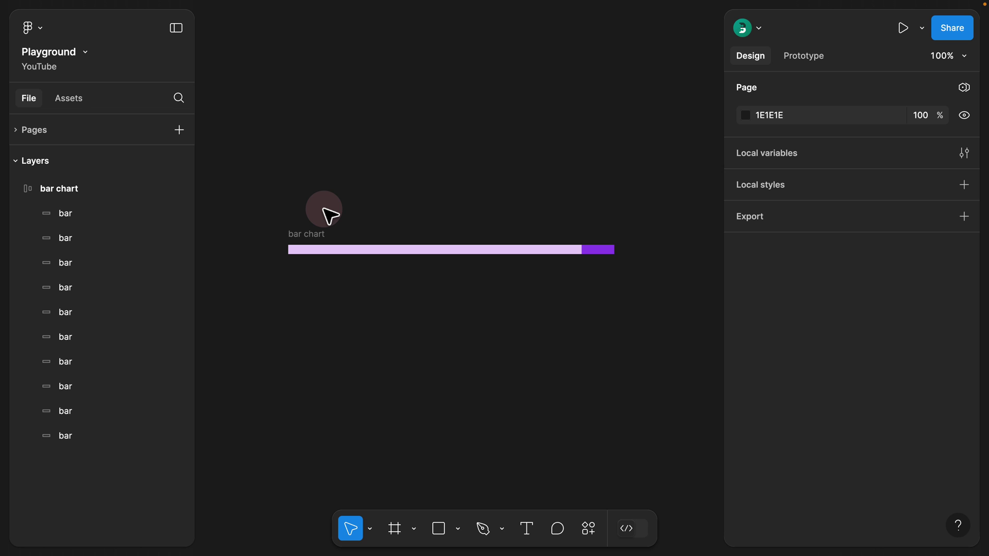
Create a color variable in the local variables and add a second mode to its collection.
left_click(962, 155)
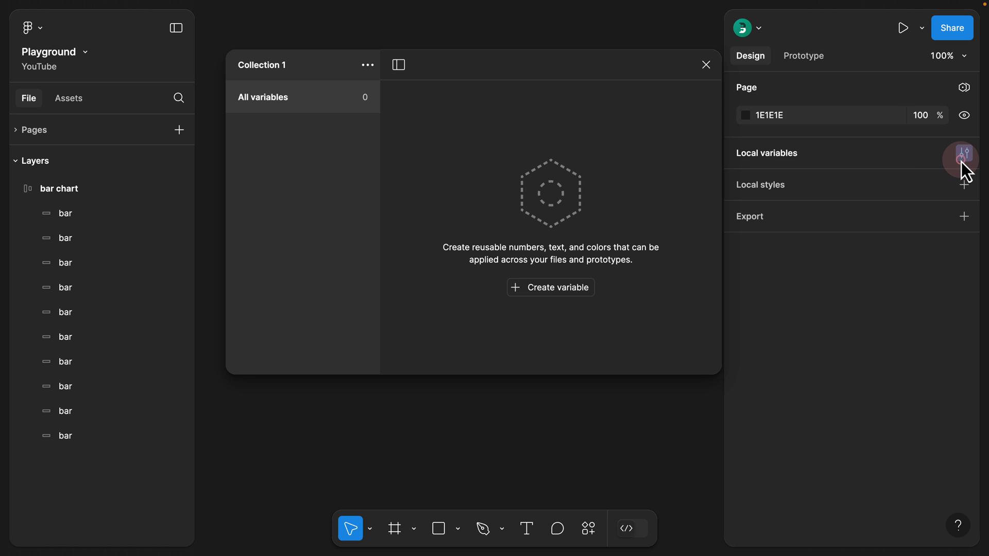
left_click(550, 292)
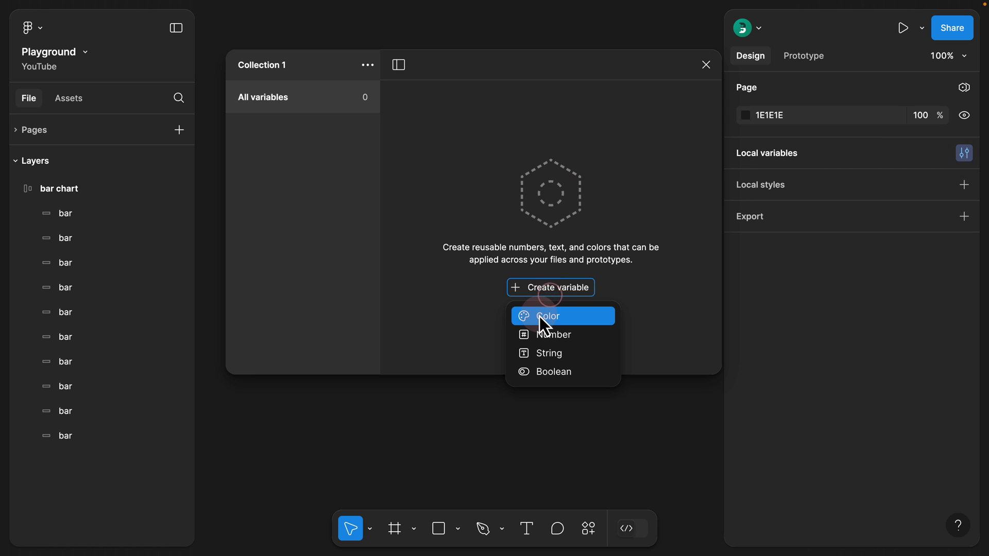
left_click(539, 314)
left_click_drag(621, 70, 461, 86)
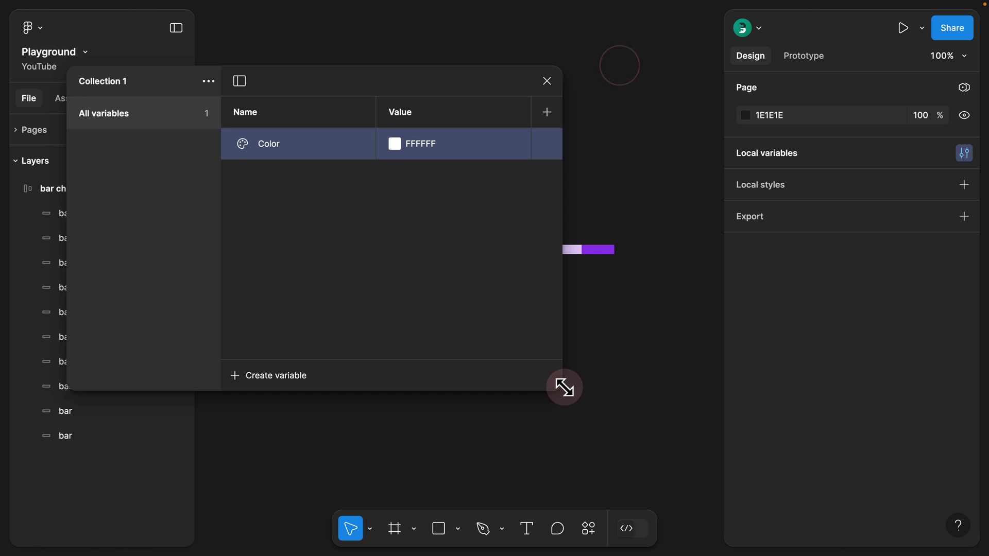
left_click_drag(565, 387, 725, 402)
left_click(541, 114)
left_click(429, 111)
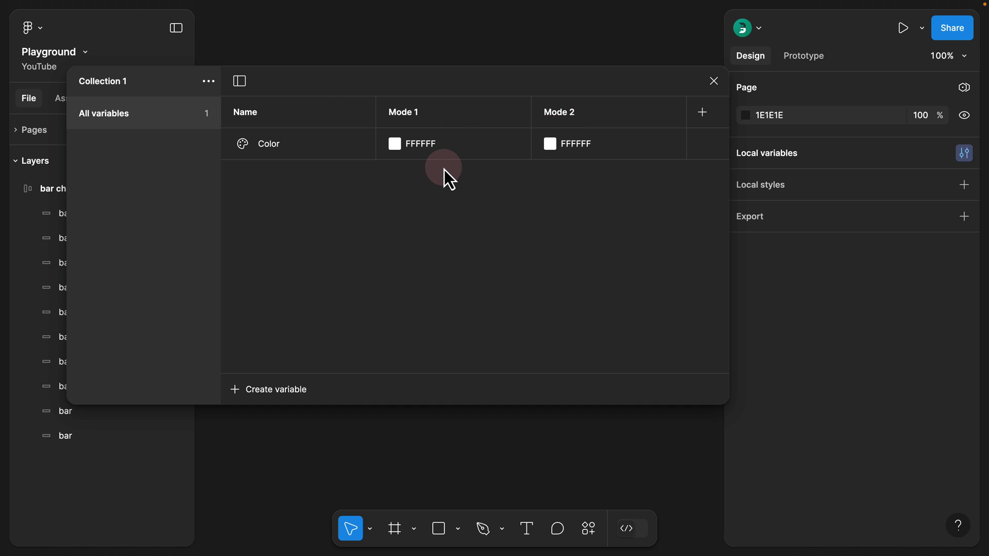
Delete the Collection 1 variable collection and close the variables window.
left_click(208, 81)
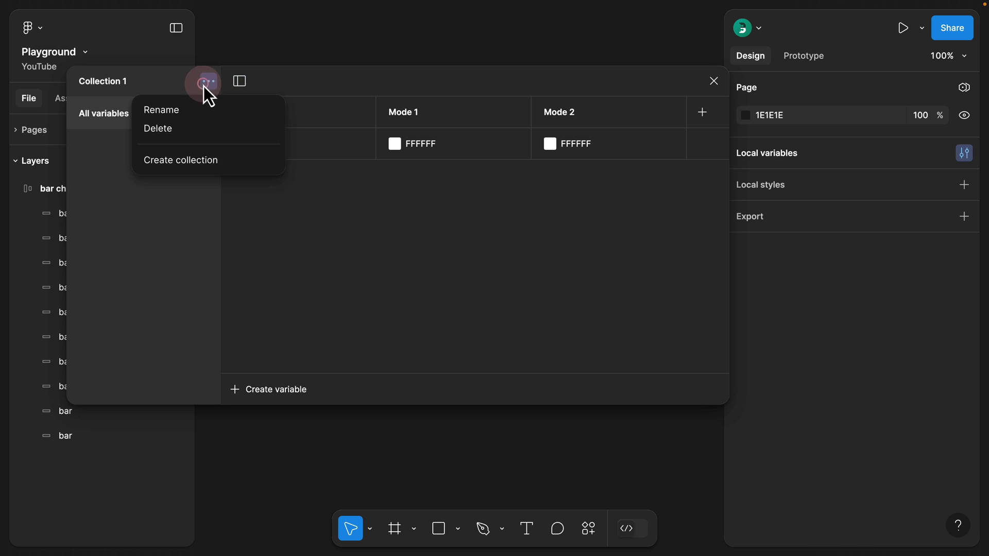
left_click(187, 130)
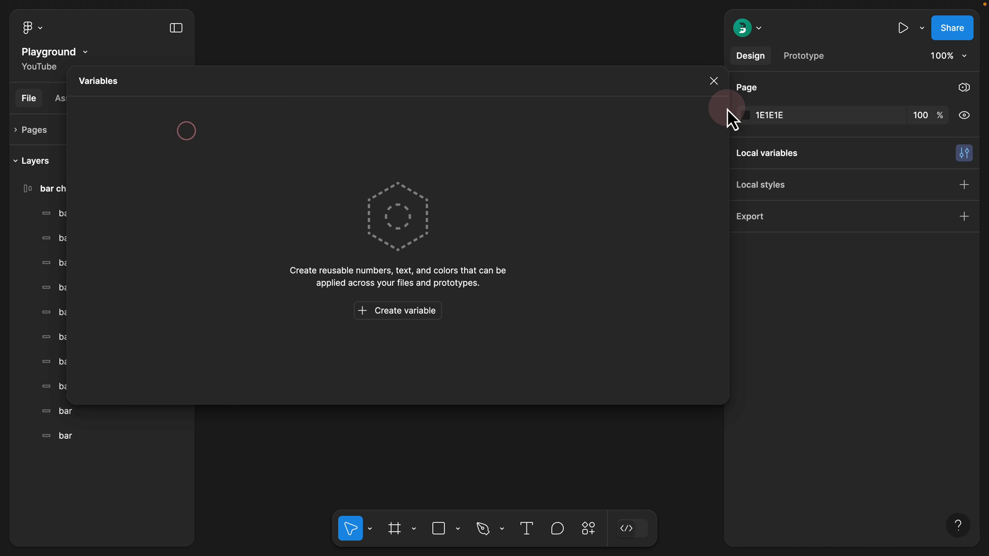
left_click(714, 82)
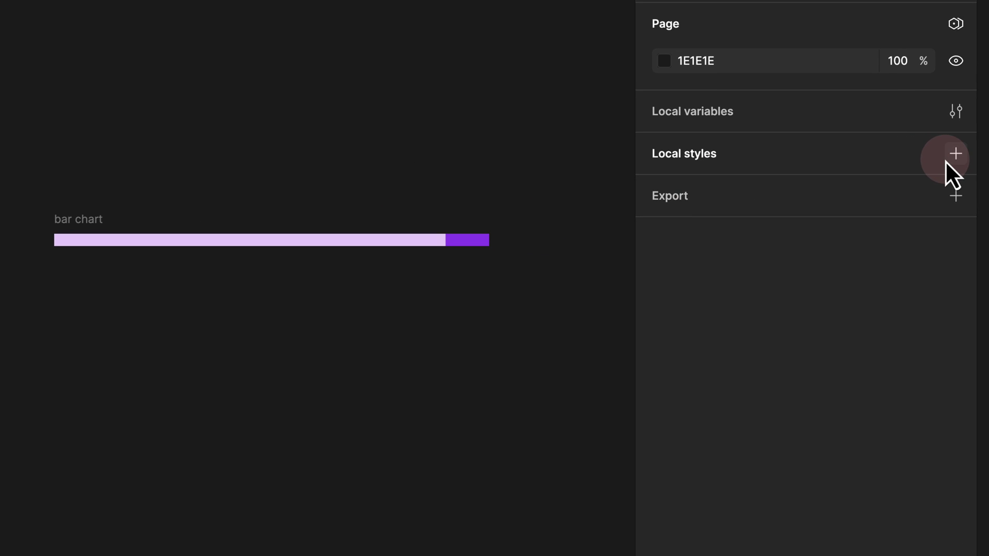
Start a new local color style and sample its color 9447EB from the bar chart's dark purple bar with the eyedropper.
left_click(199, 138)
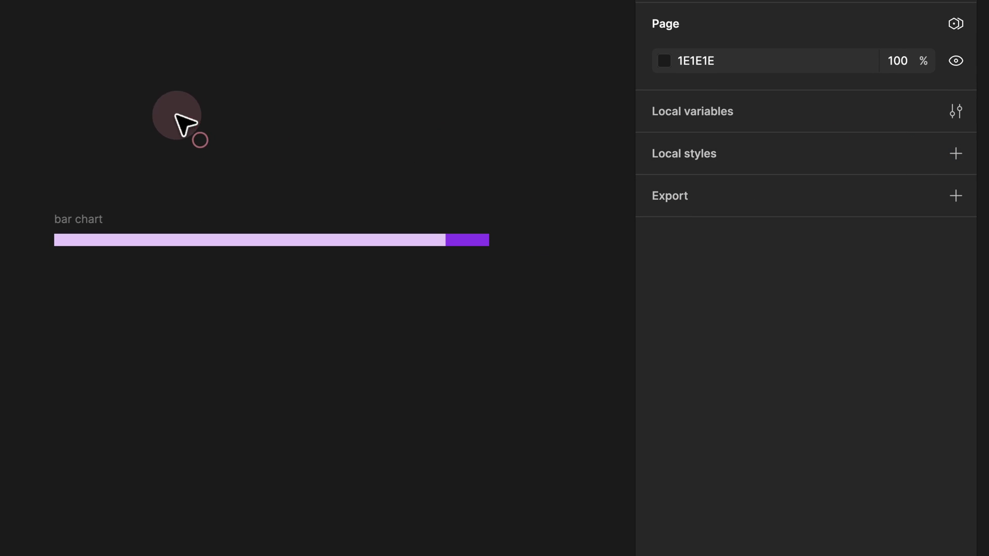
left_click(697, 174)
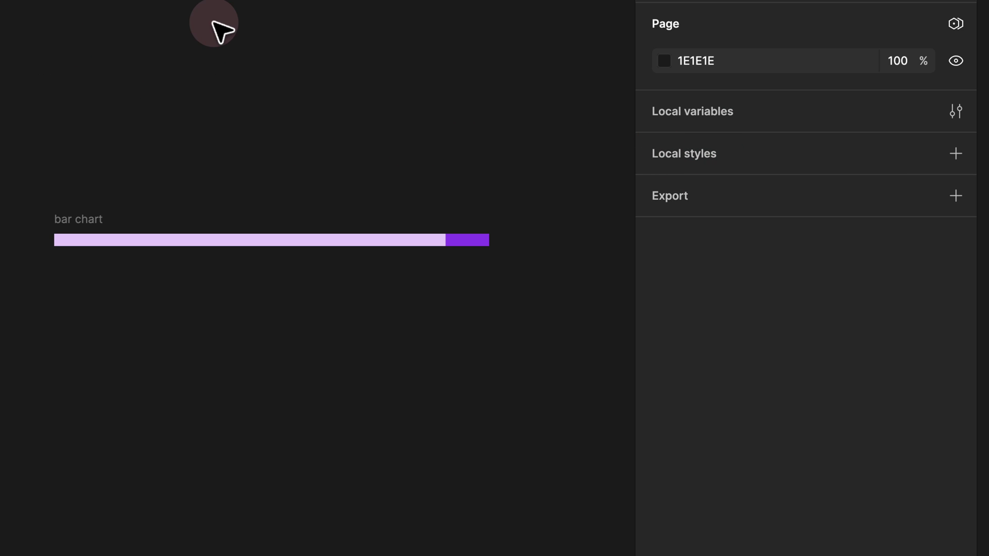
left_click(955, 154)
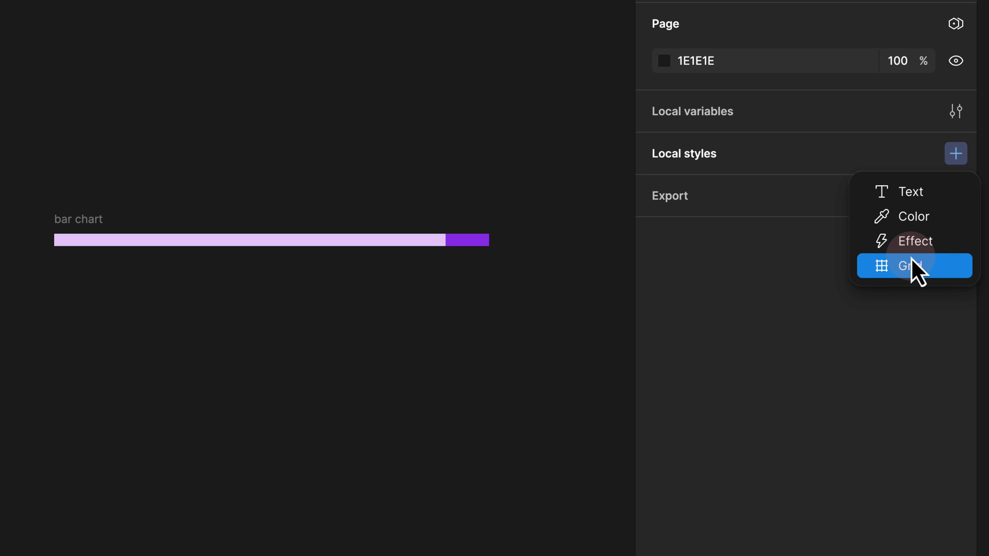
left_click(918, 213)
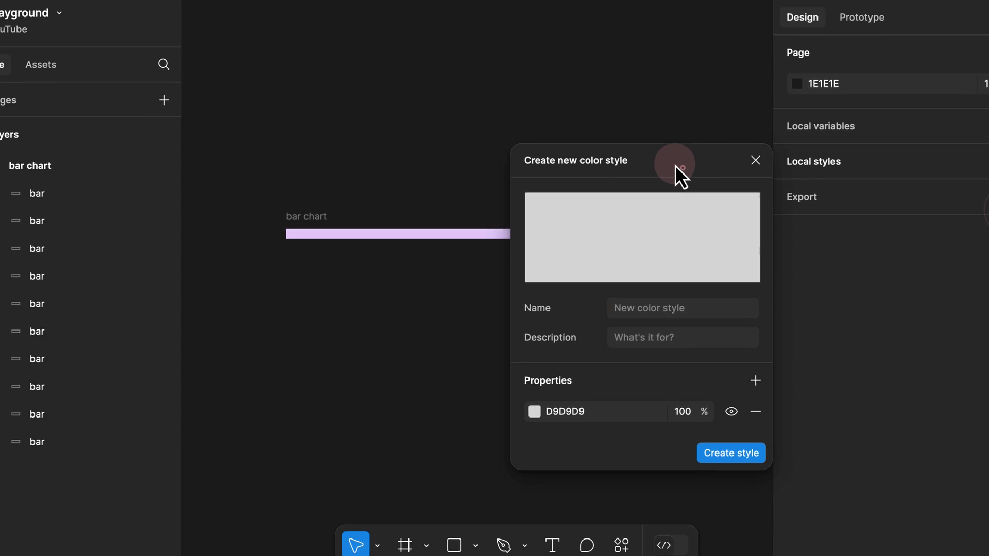
left_click_drag(675, 165, 159, 38)
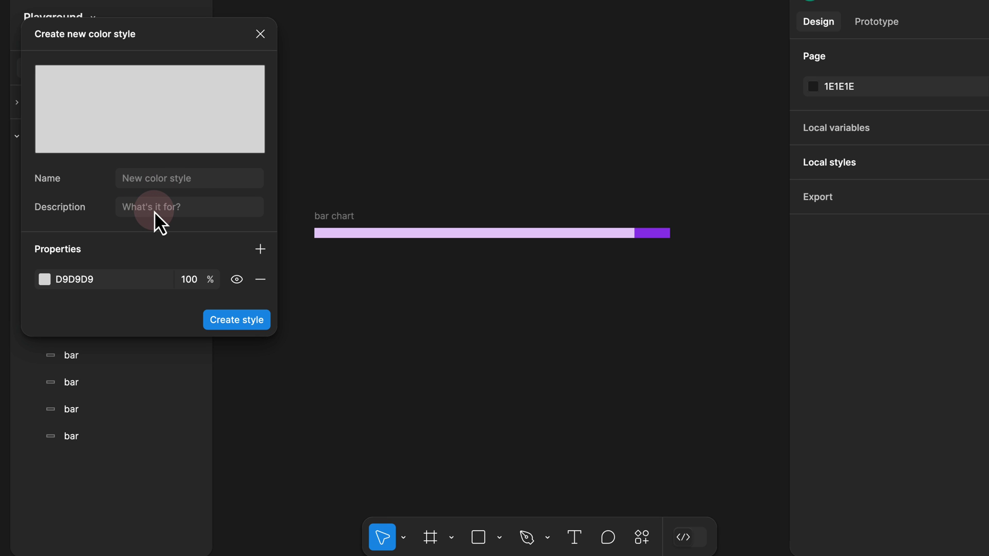
left_click(44, 279)
left_click_drag(143, 89, 181, 33)
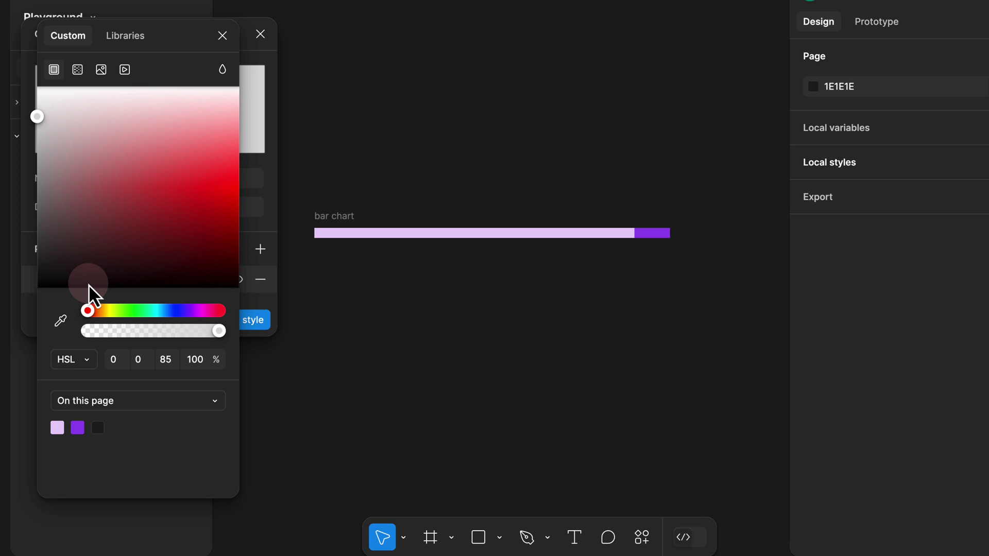
left_click(62, 320)
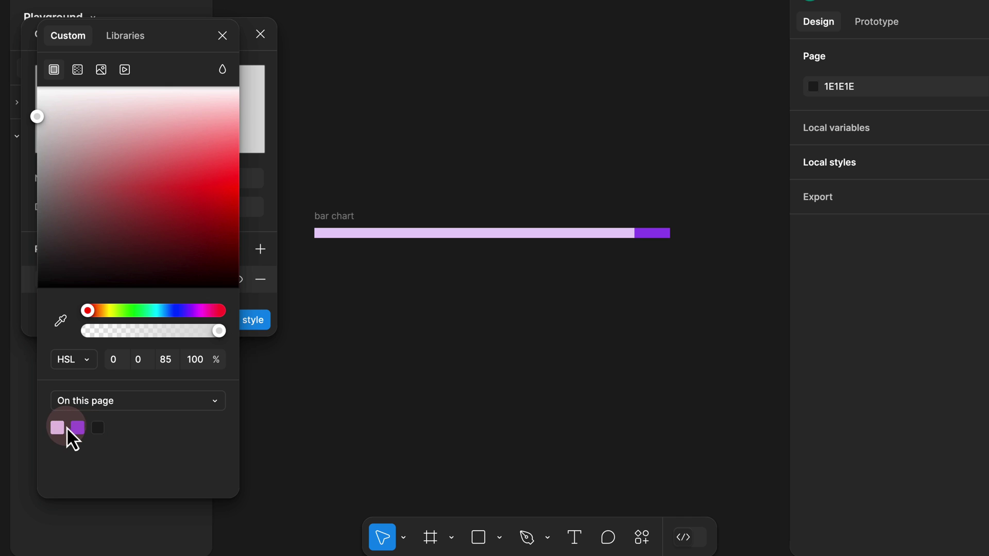
left_click(60, 321)
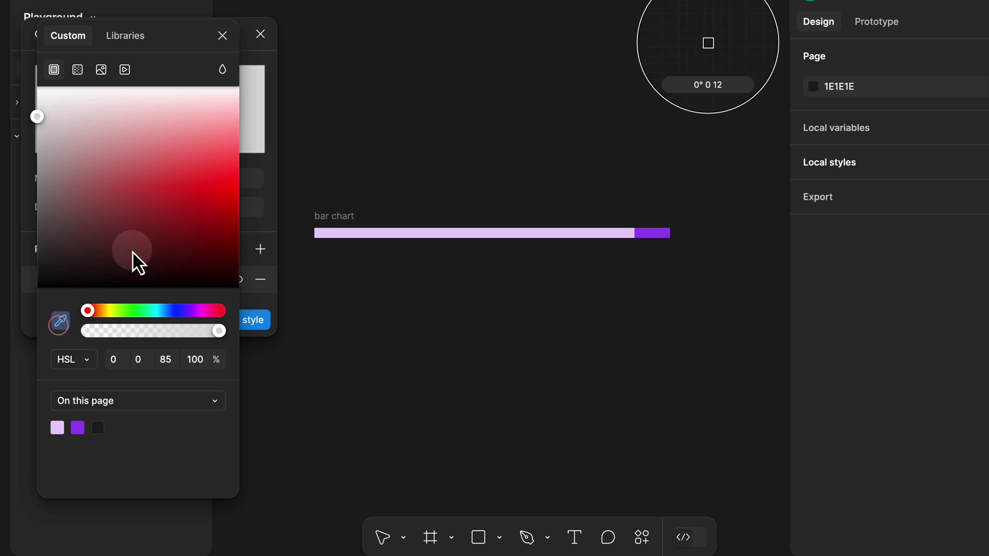
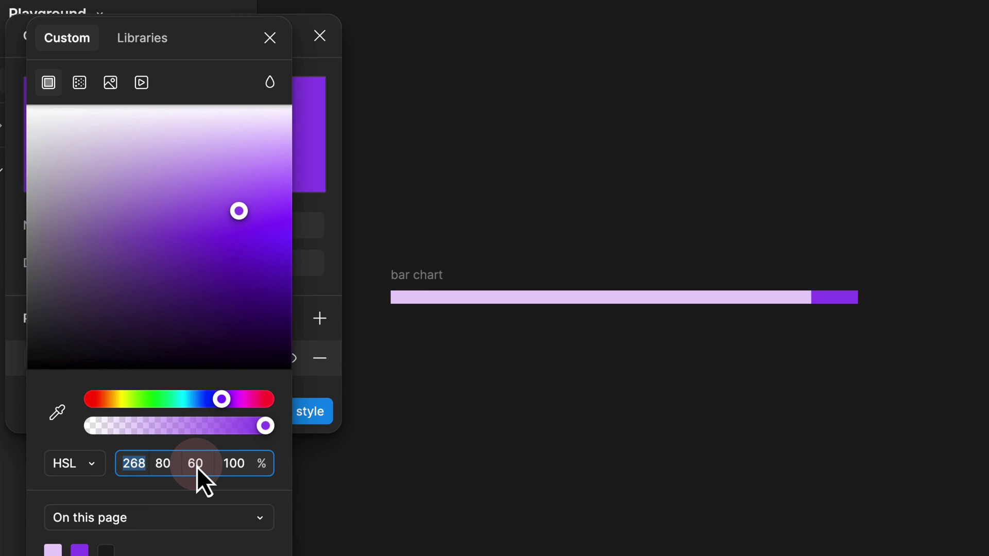
left_click(166, 361)
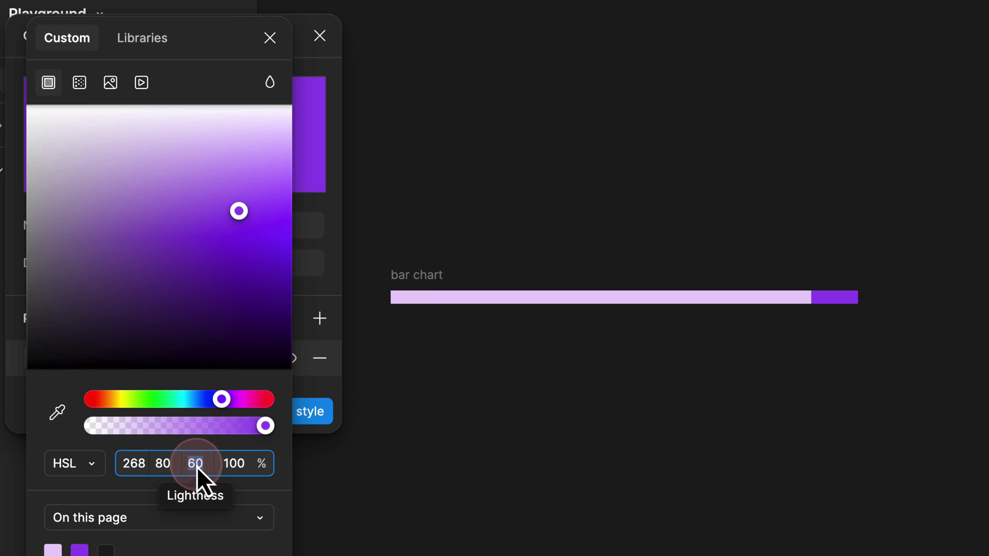
left_click(261, 38)
Name the dark purple color style purple/60, using a slash as the group separator, and create it.
double_click(150, 230)
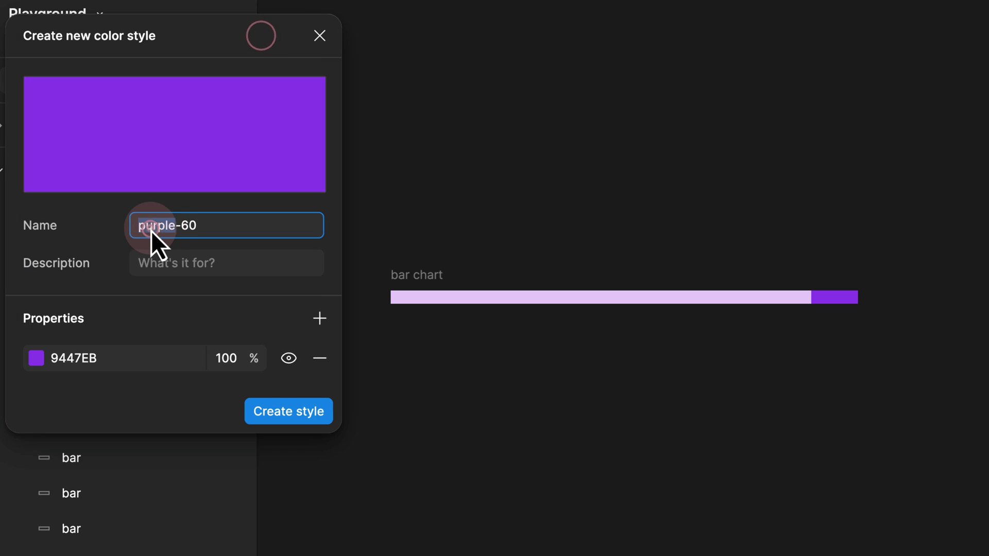
double_click(191, 227)
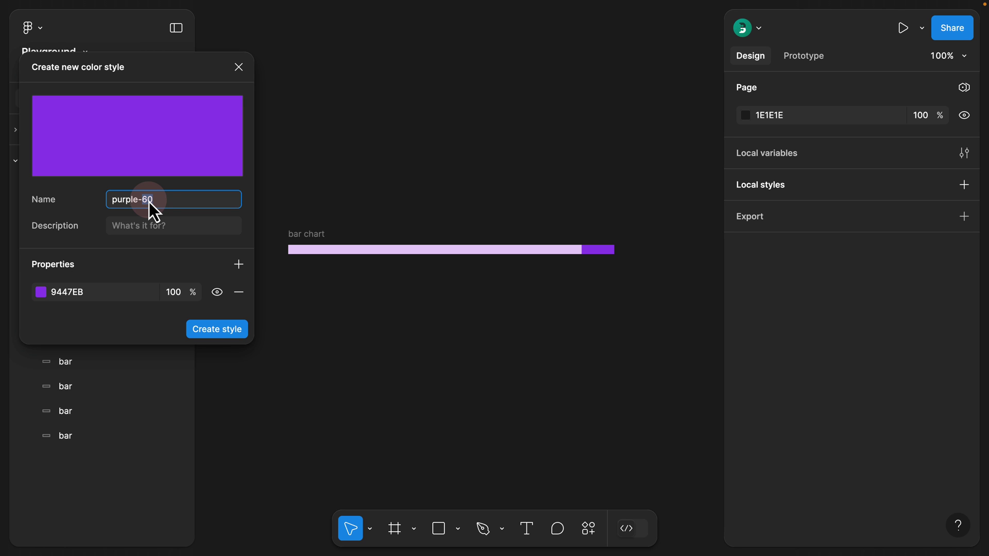
left_click(140, 201)
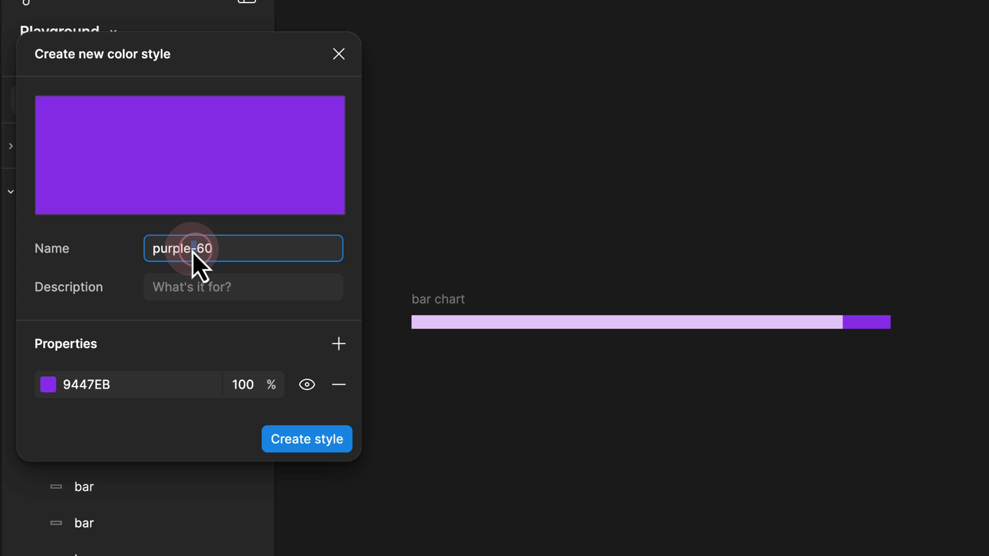
type("/")
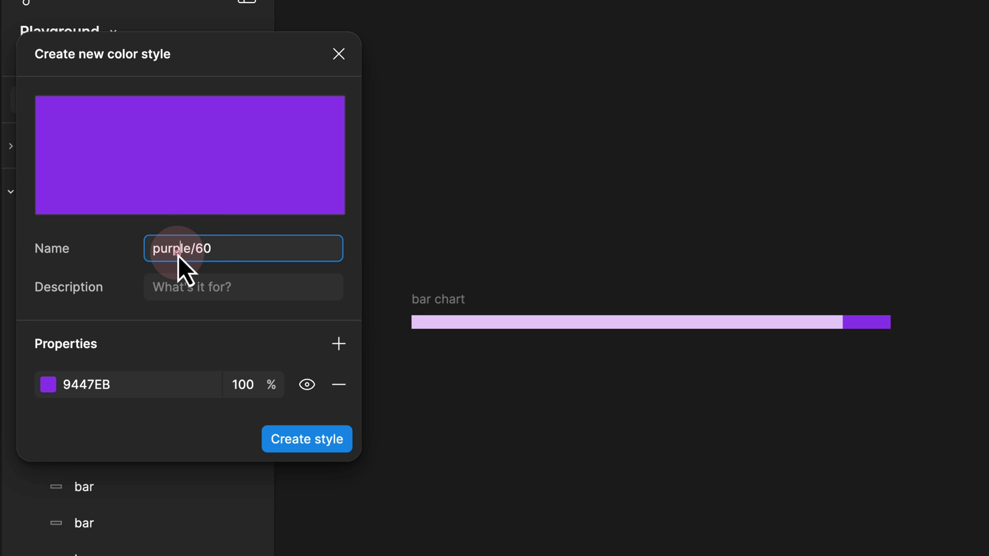
left_click(202, 250)
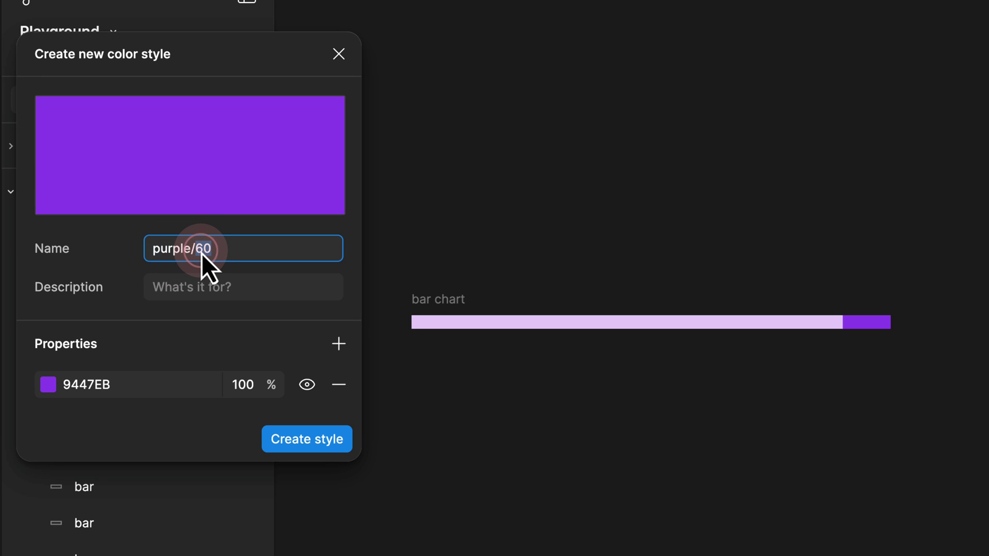
left_click(323, 442)
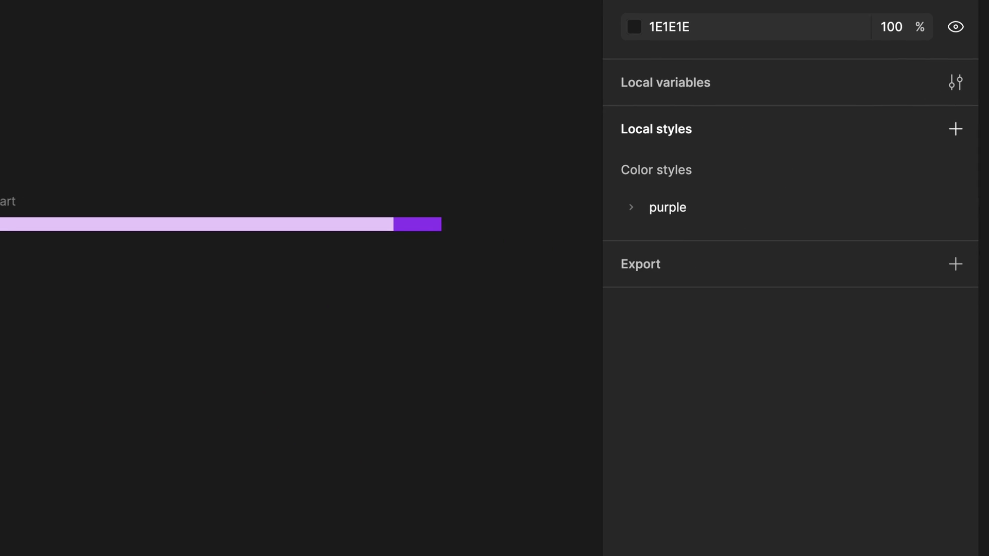
Expand the purple color style group and select its 60 style.
left_click(631, 207)
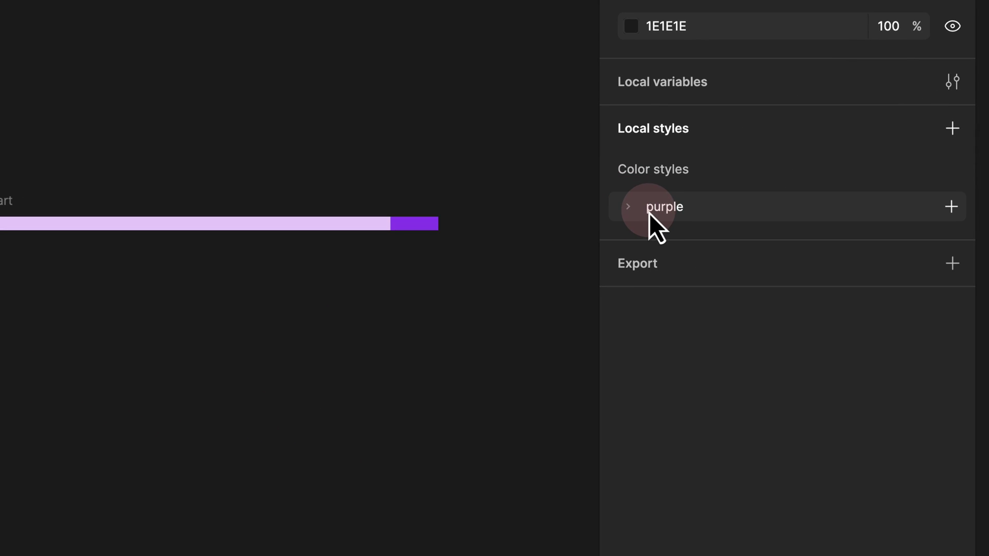
left_click(632, 211)
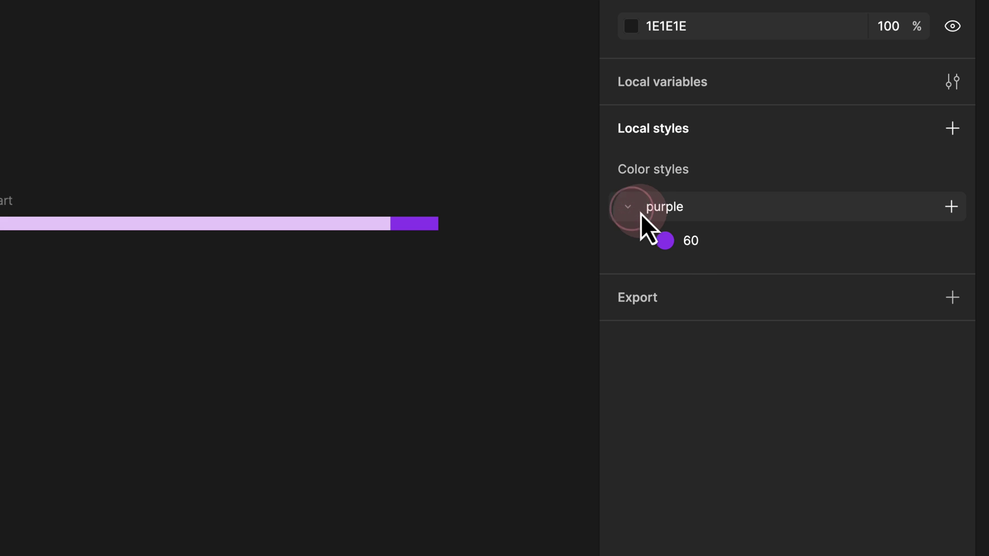
left_click(693, 245)
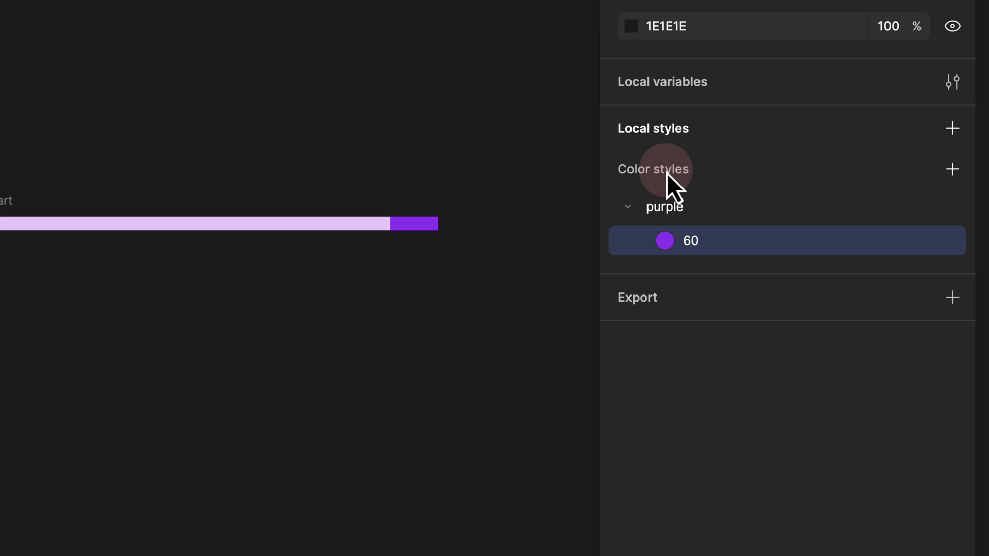
Start another color style and sample its color E4D1FA from the bar chart's light purple bars with the eyedropper.
left_click(955, 173)
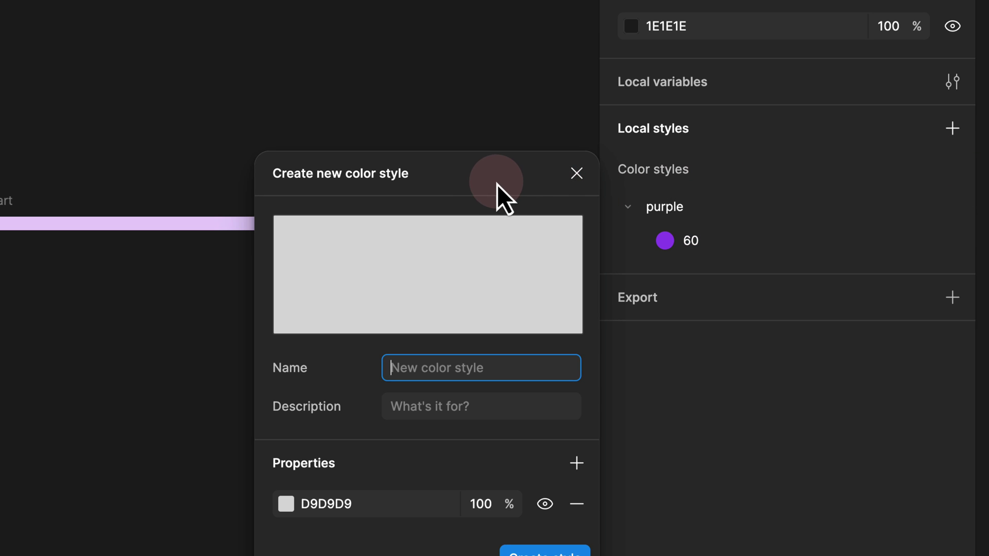
left_click_drag(442, 141, 29, 0)
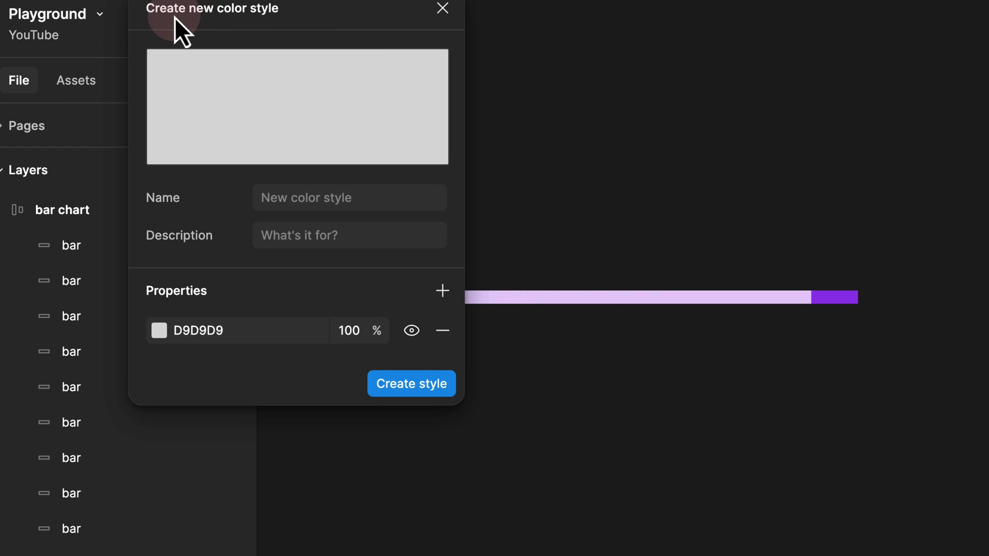
left_click(164, 332)
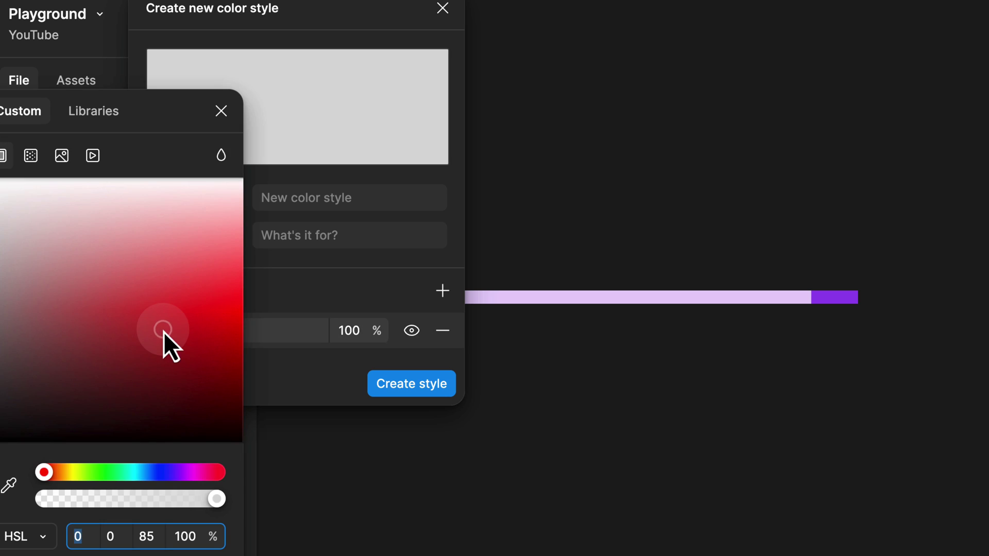
left_click_drag(163, 118, 240, 46)
left_click(88, 412)
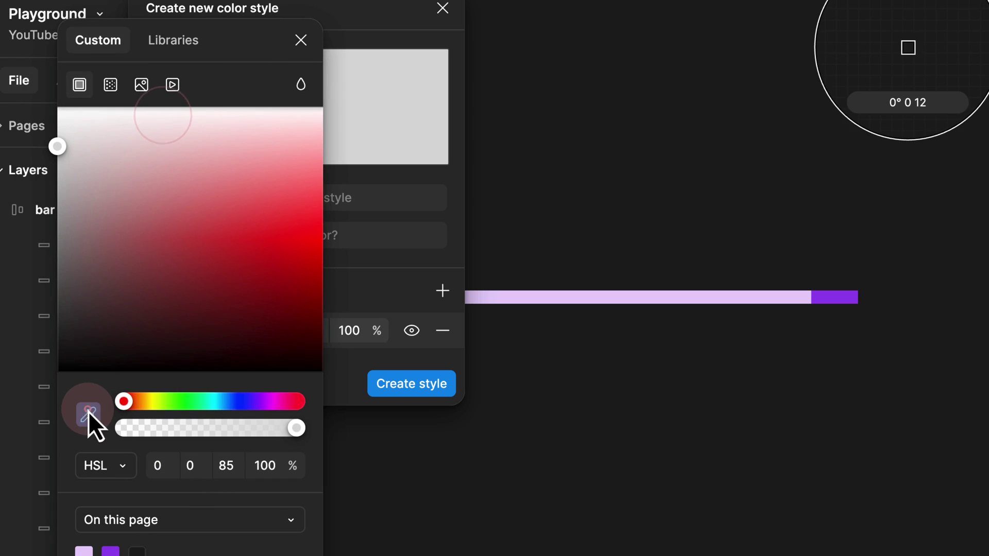
left_click(670, 297)
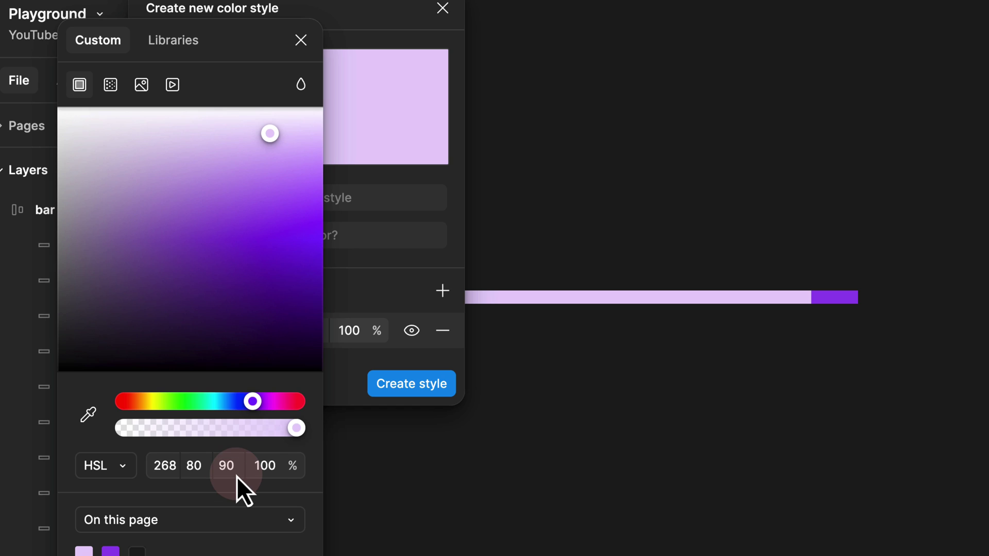
left_click(300, 41)
Name the light purple color style purple/90 and create it.
left_click(300, 199)
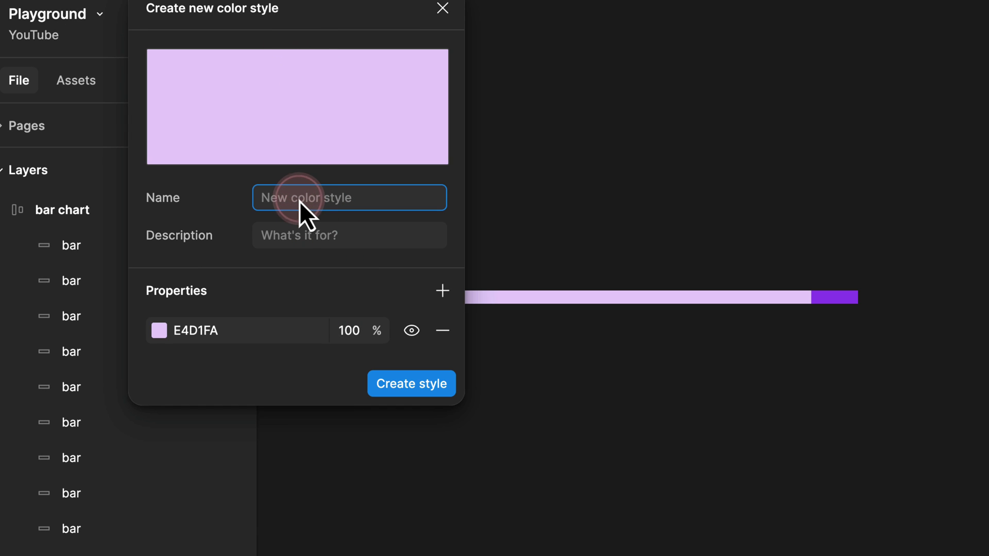
type("purple")
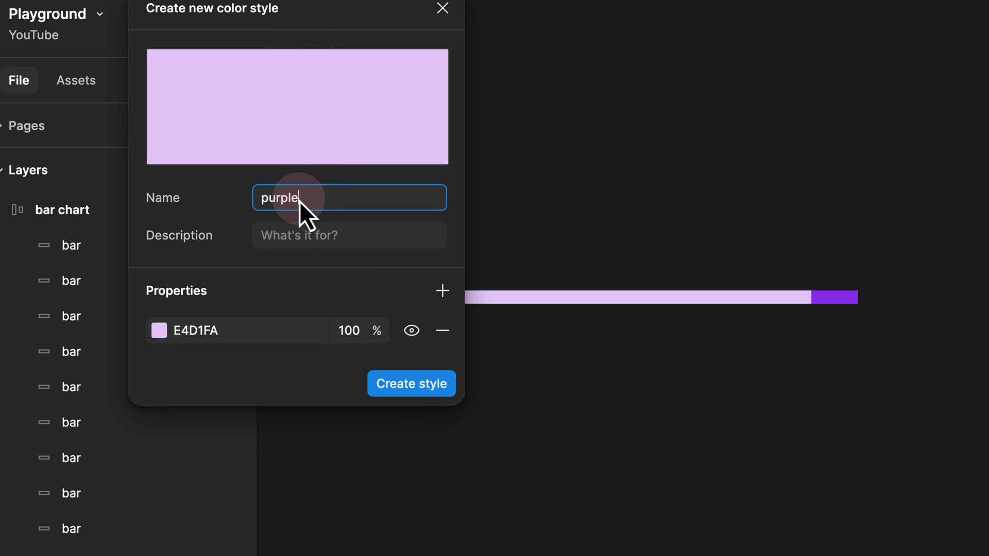
type("/")
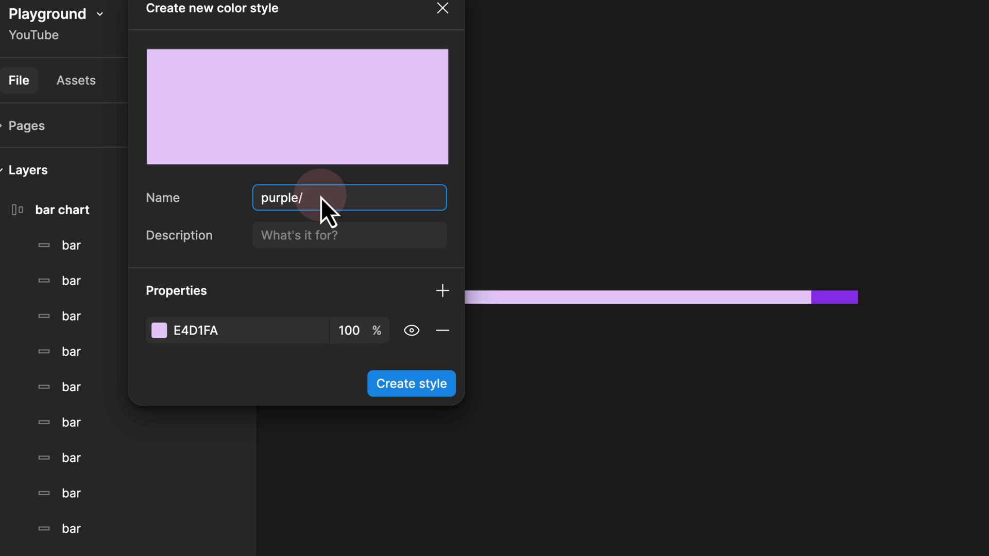
type("90")
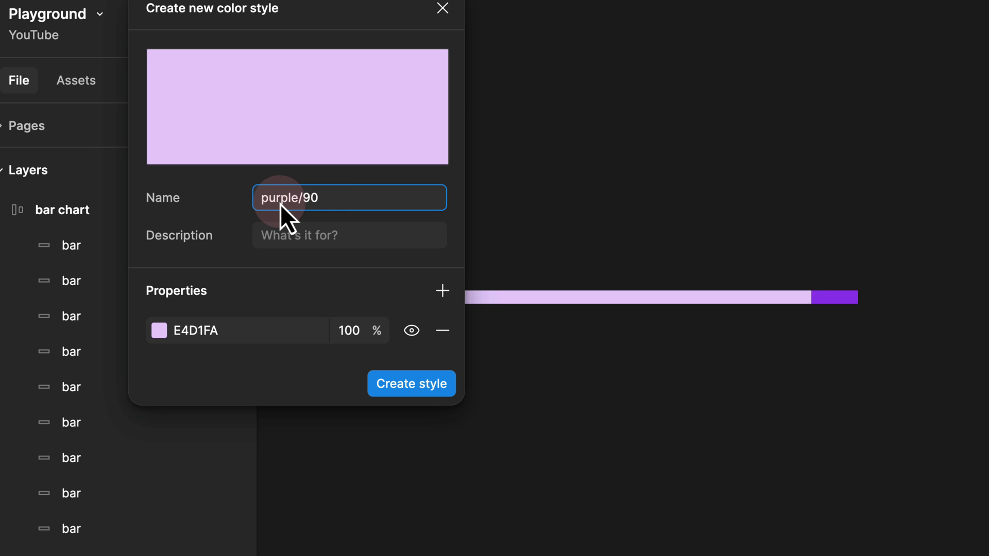
left_click(380, 382)
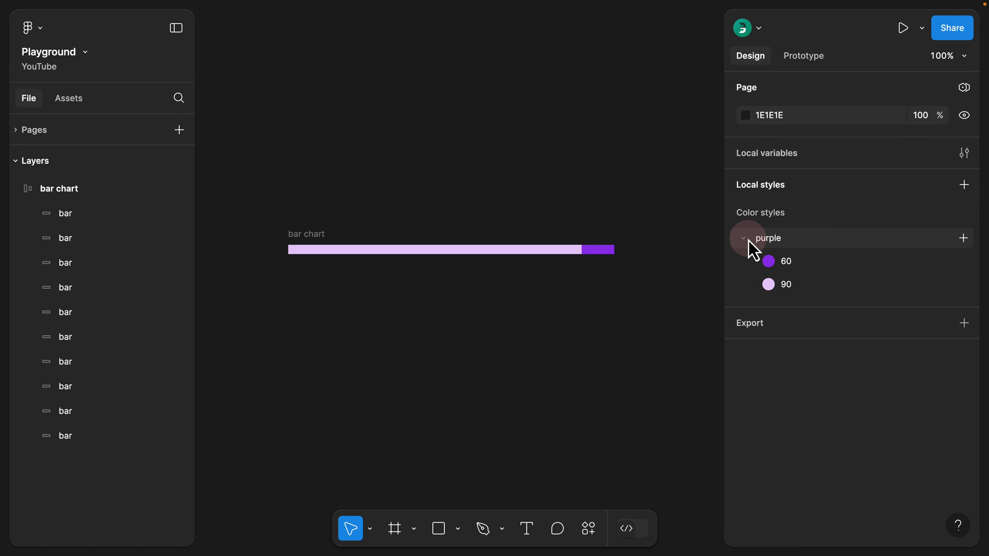
Select the bar chart frame and apply the purple/90 style to its light purple selection color E4D1FA.
left_click(302, 233)
scroll(848, 284, "down", 5)
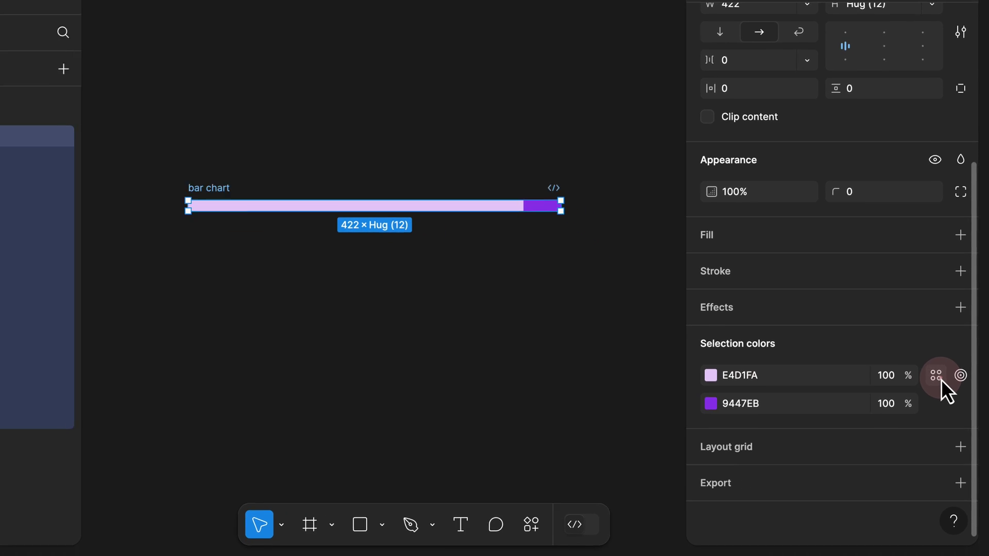
left_click(943, 398)
left_click(554, 343)
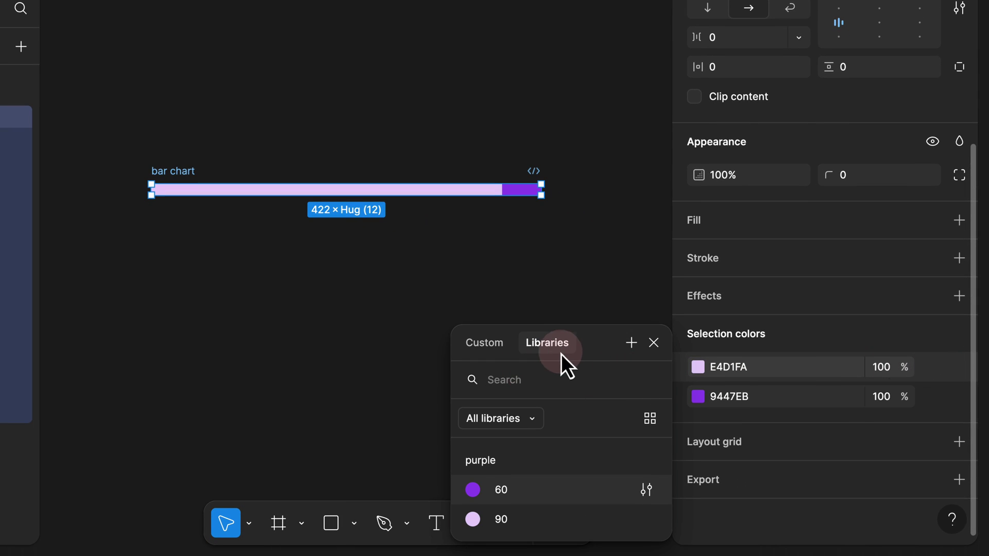
left_click(586, 330)
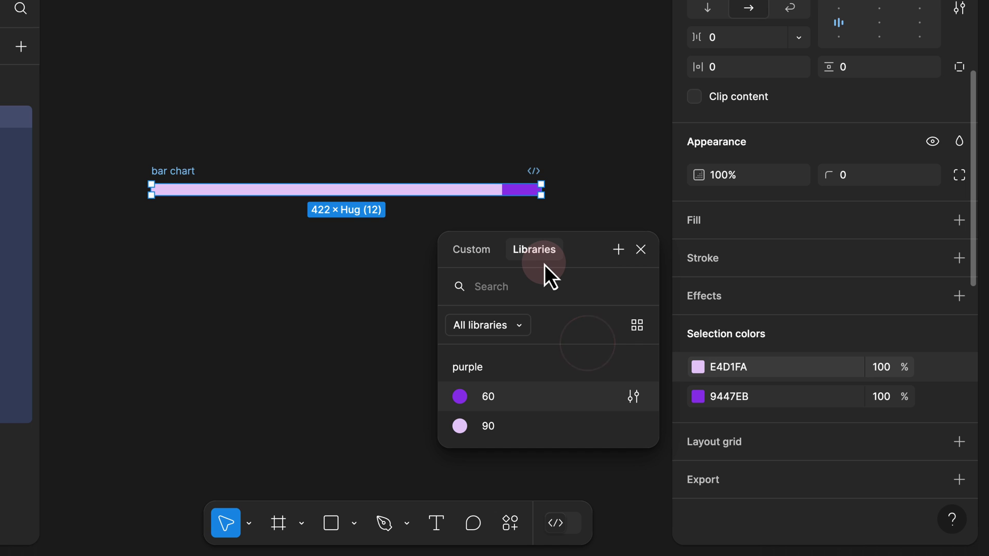
left_click(505, 432)
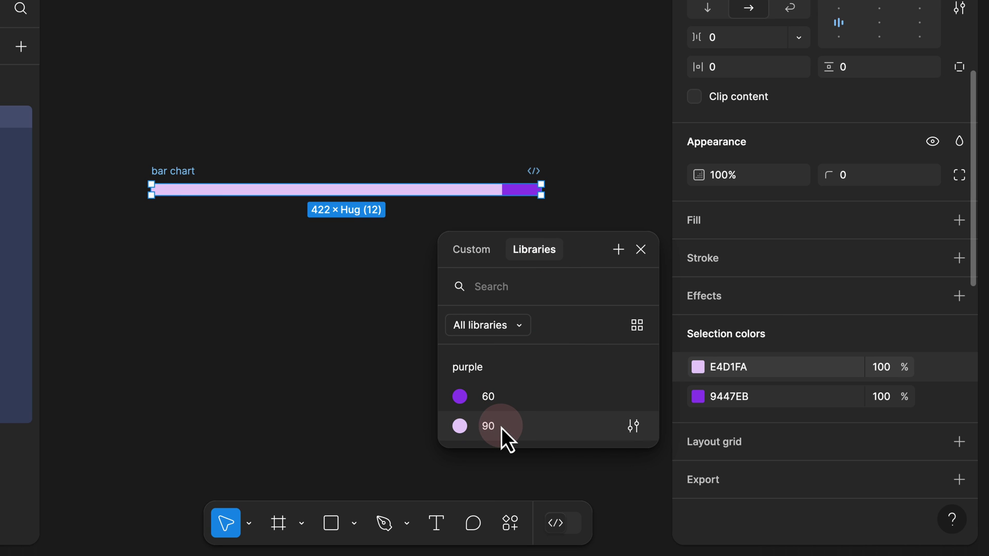
Apply the purple/60 style to the bar chart's dark purple selection color 9447EB and expand the selection colors list.
left_click(706, 382)
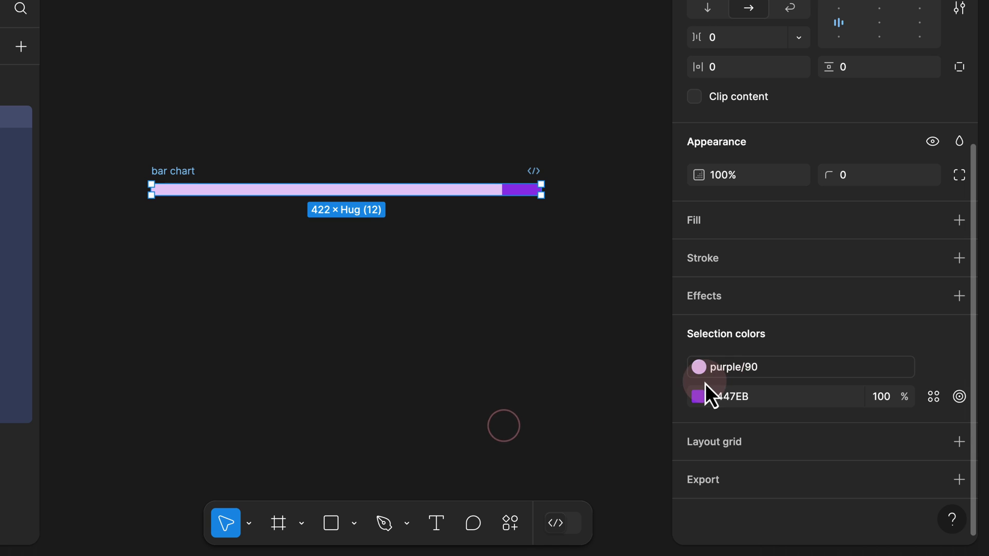
left_click(939, 401)
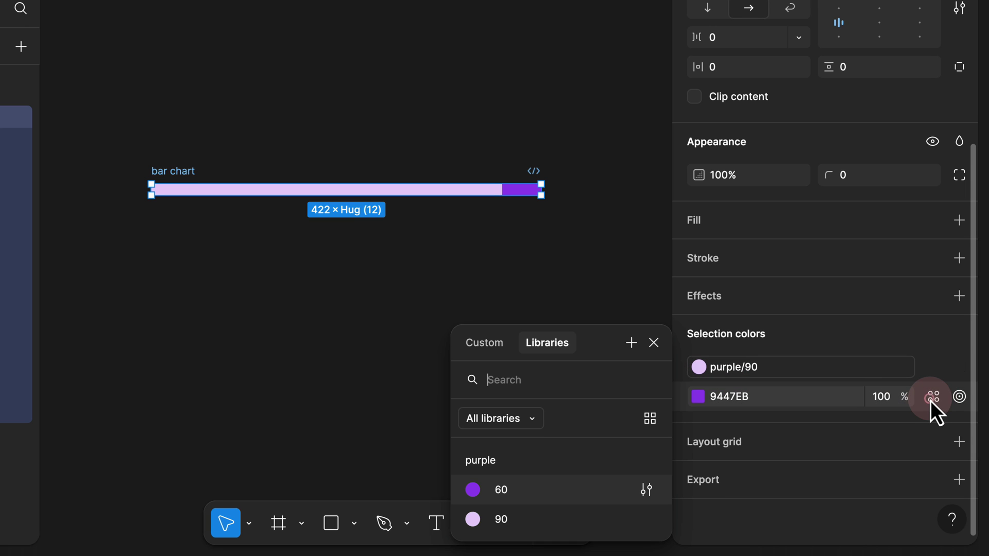
left_click(503, 488)
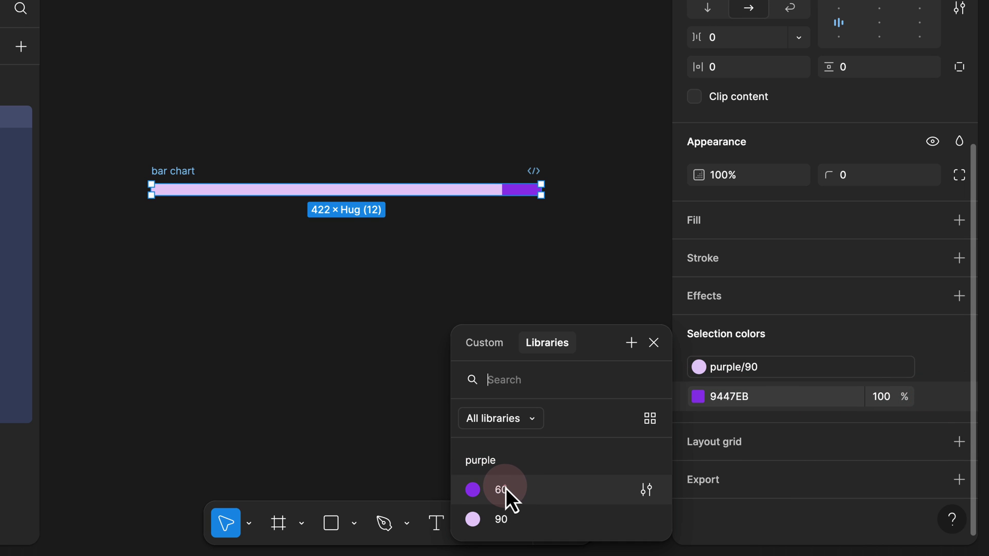
left_click(698, 333)
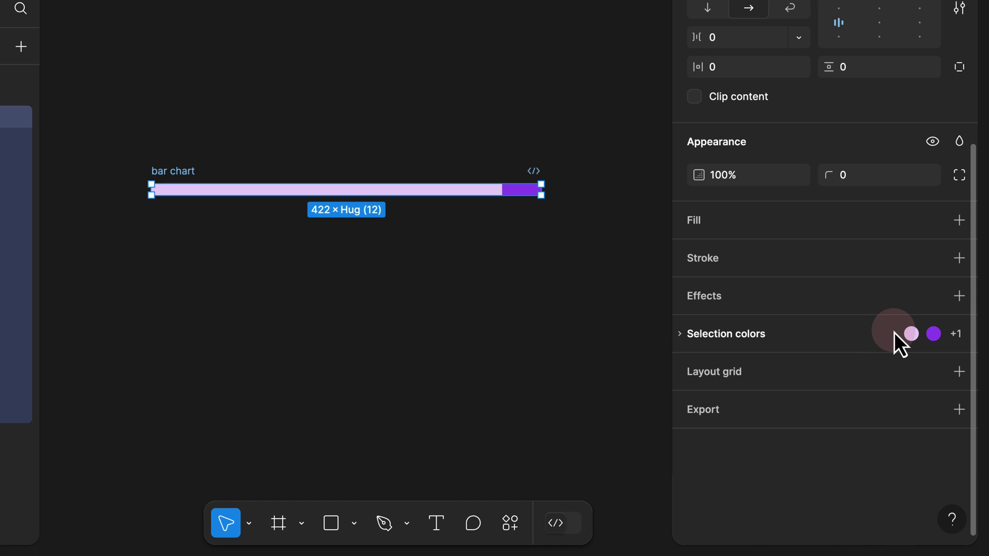
left_click(679, 335)
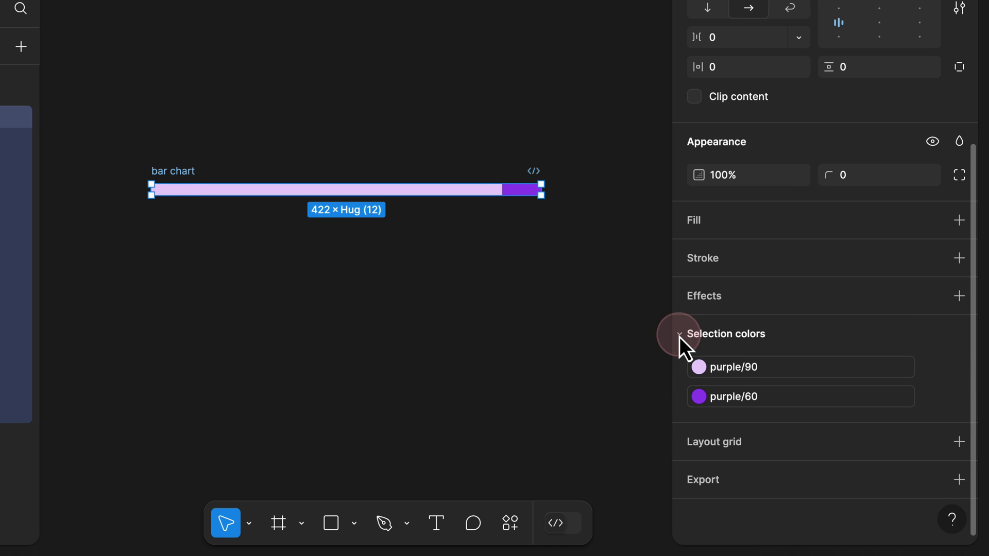
Select all bars that use the purple/90 style to check where it is applied, and clear the selection.
left_click(758, 372)
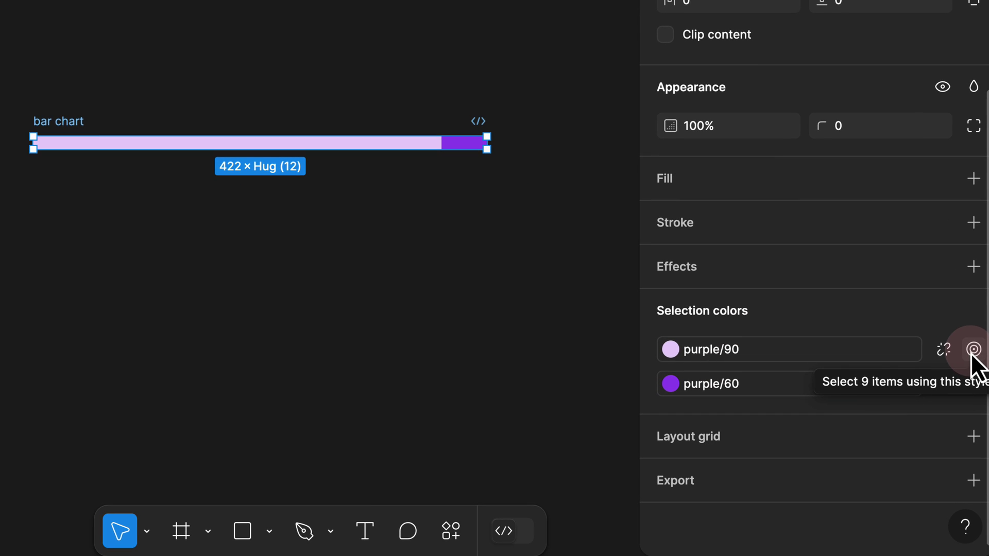
left_click(973, 350)
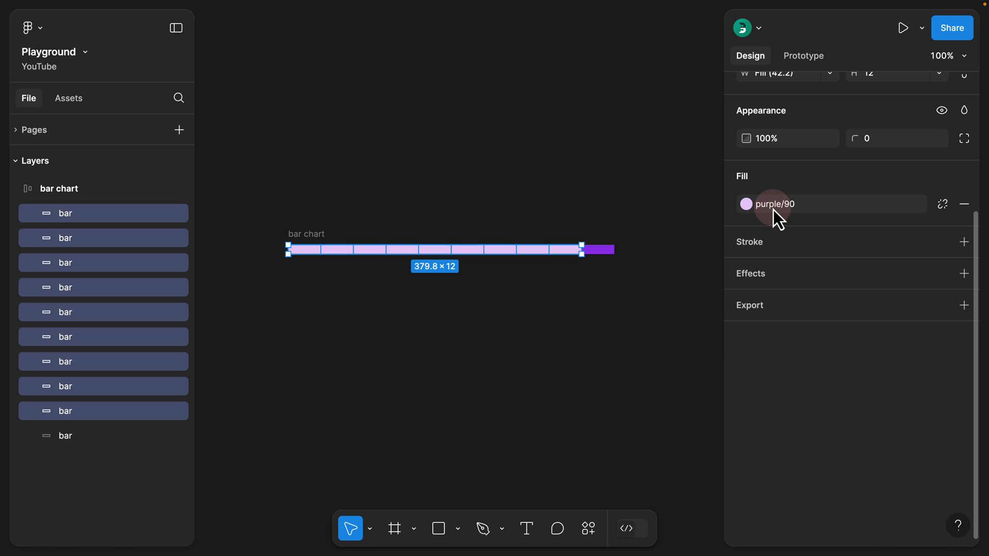
left_click(421, 190)
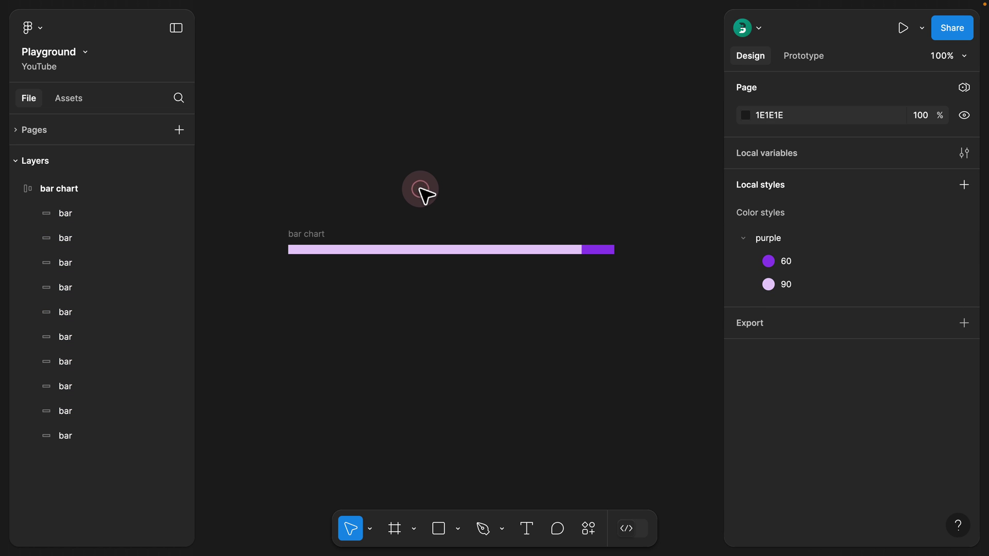
Place the purple color style group inside a new folder named light.
right_click(775, 237)
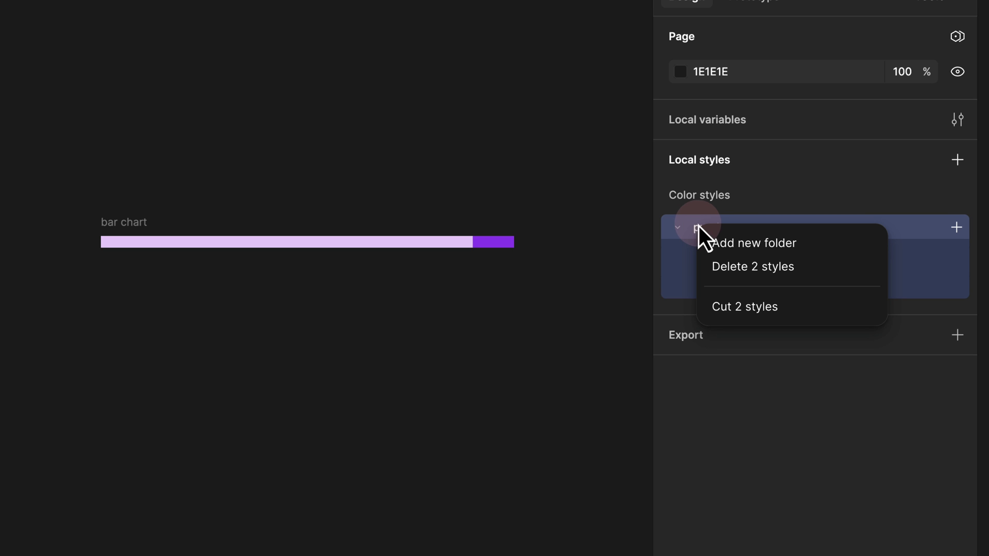
left_click(766, 245)
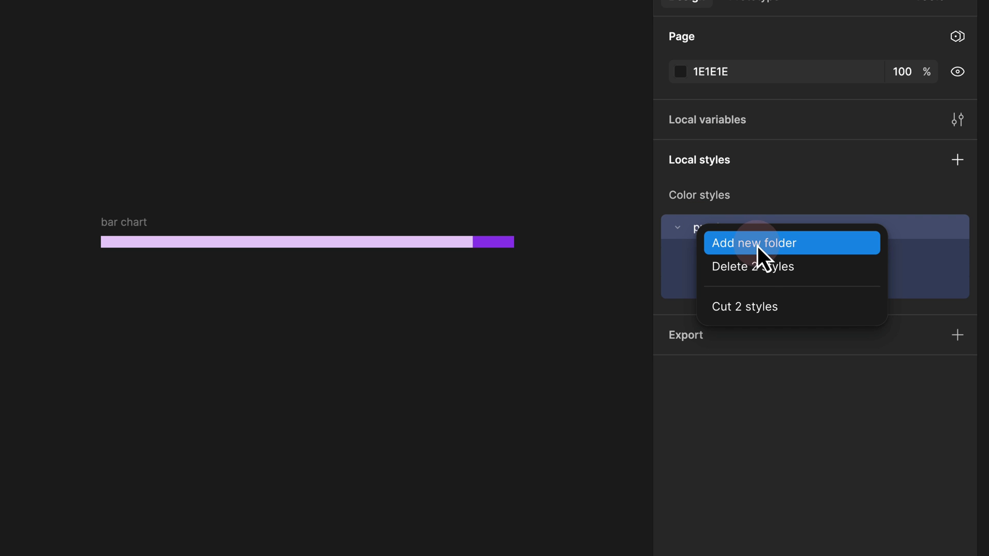
left_click(760, 245)
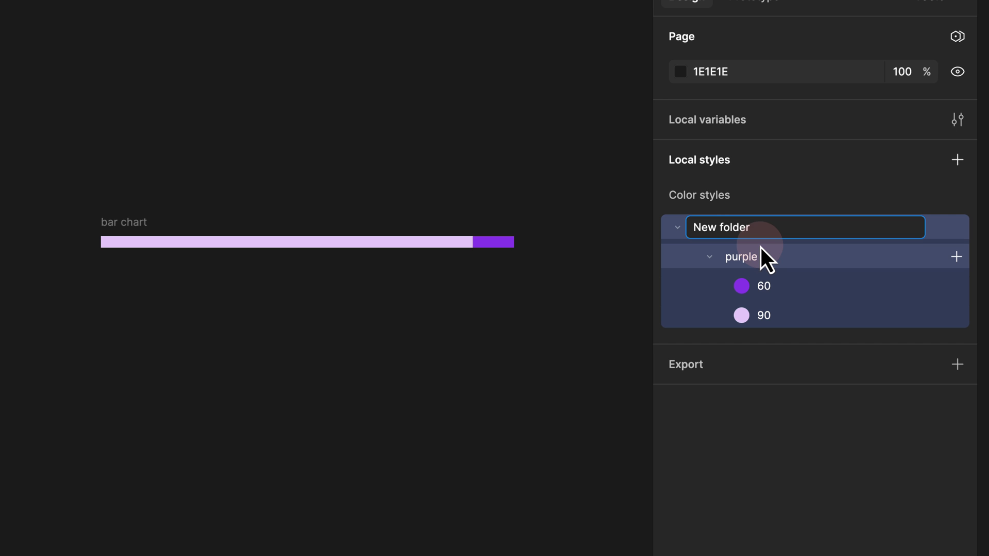
type("light")
key("Return")
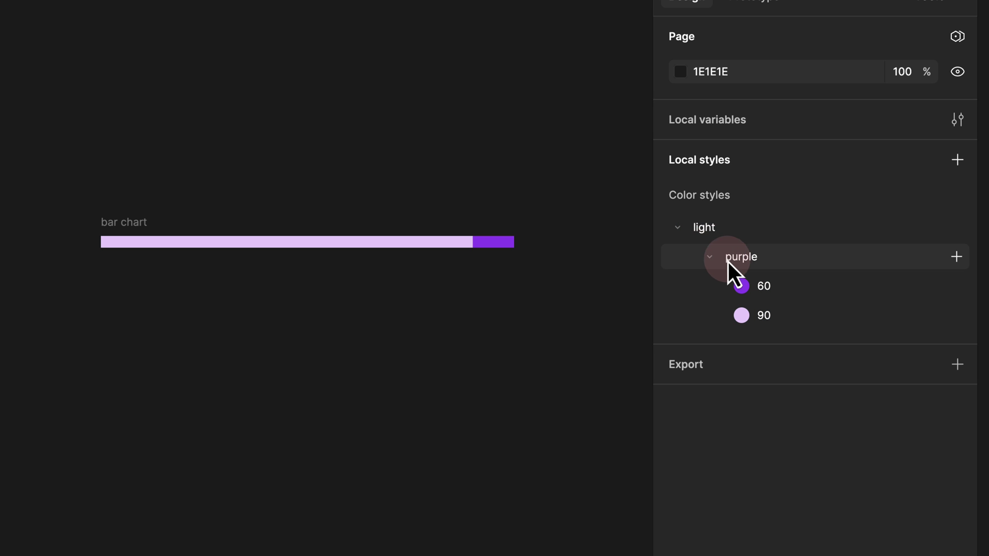
Collapse the purple style group and check the style names in the bar chart's selection colors.
left_click(710, 257)
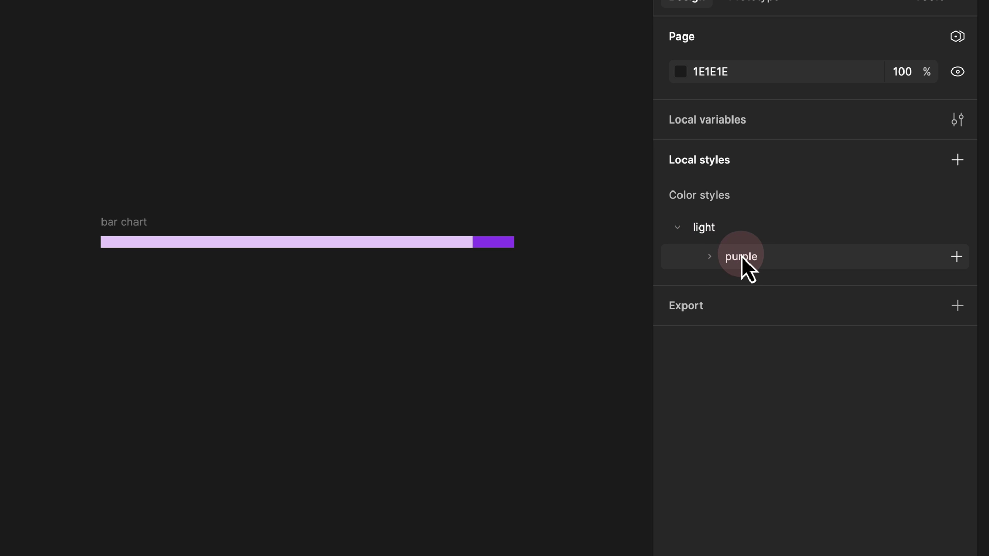
left_click(710, 257)
left_click(709, 257)
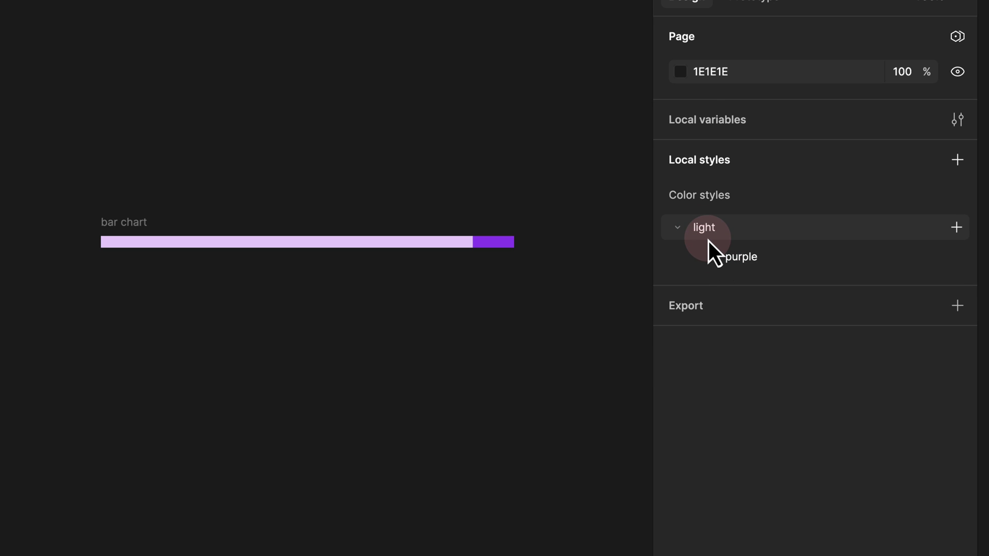
left_click(133, 222)
scroll(746, 363, "down", 5)
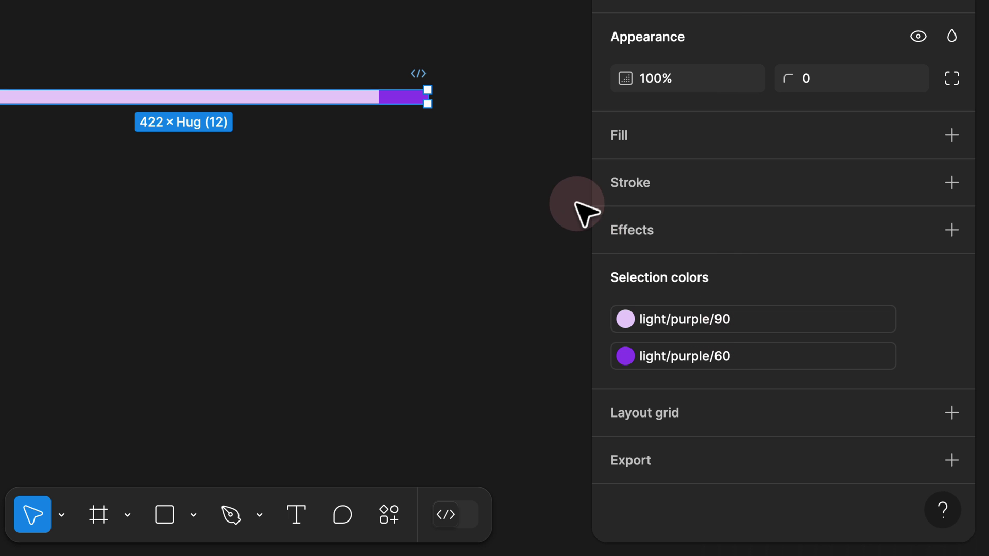
left_click(562, 191)
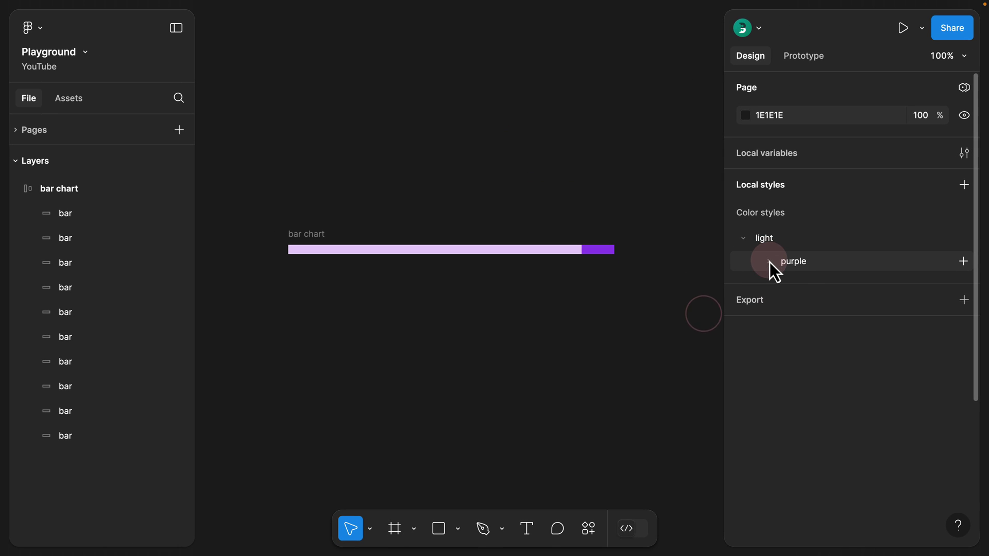
Inspect the color values of the 60 style in the purple group and close its editor.
left_click(769, 262)
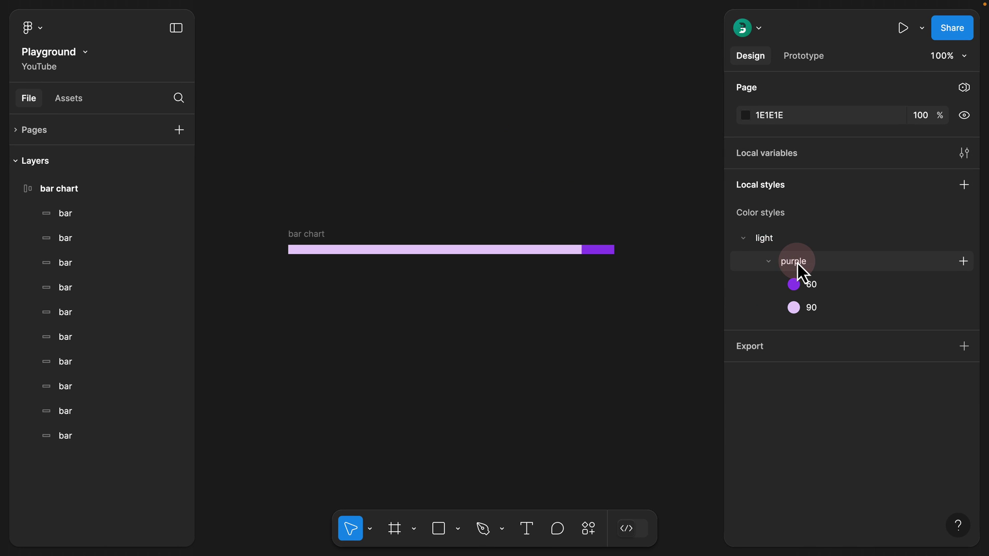
left_click(797, 286)
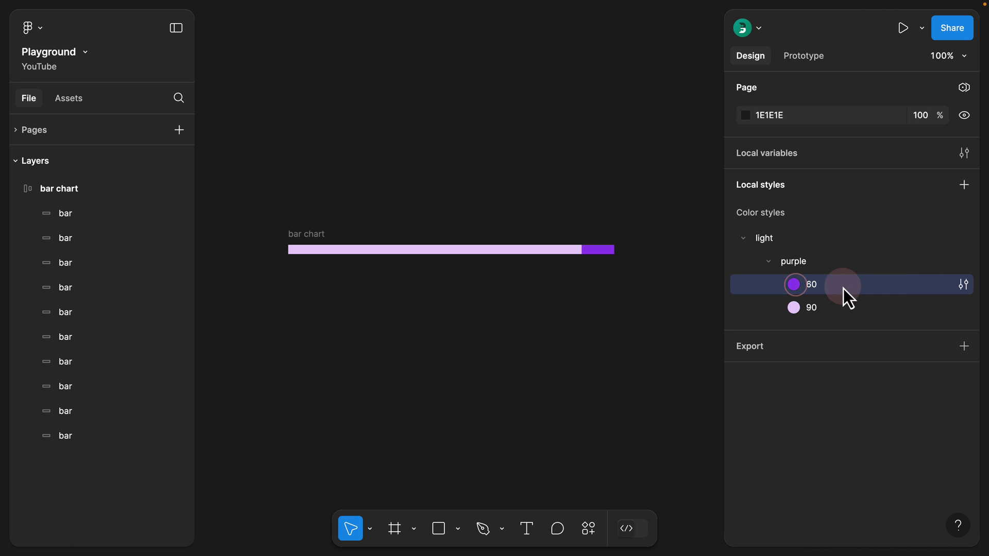
left_click(963, 286)
left_click(514, 514)
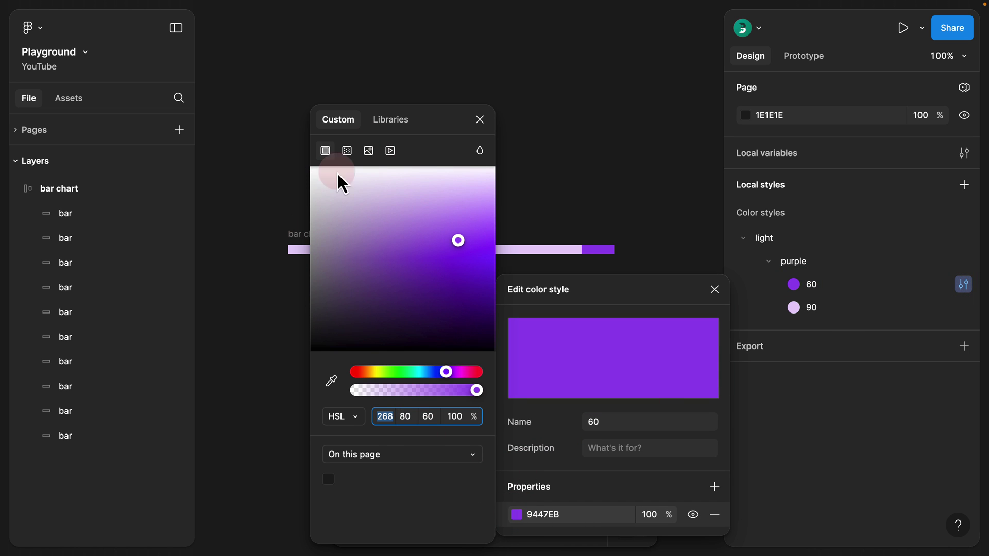
left_click(488, 121)
left_click(717, 288)
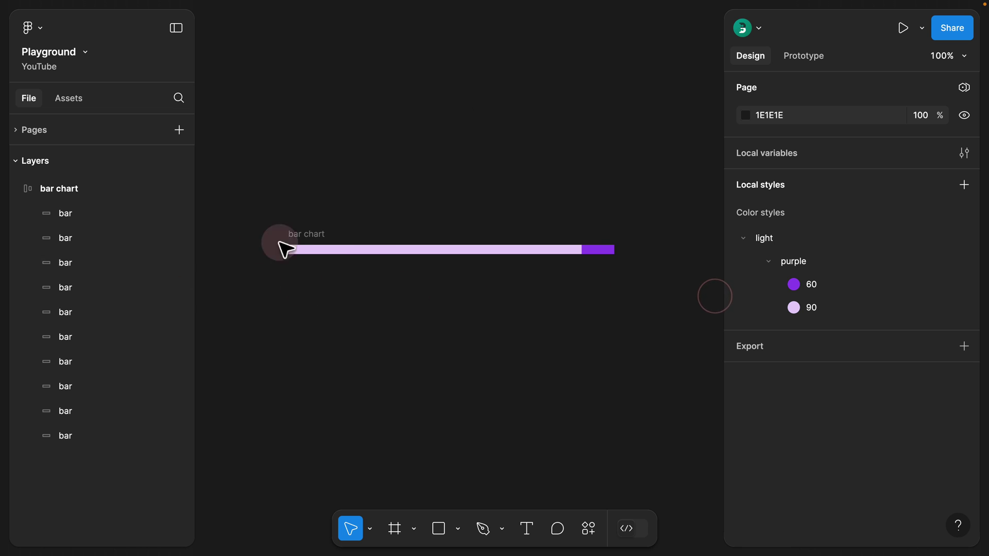
Duplicate the bar chart directly below the original and set the copy's ninth bar fill to light/purple/60.
key("alt+l")
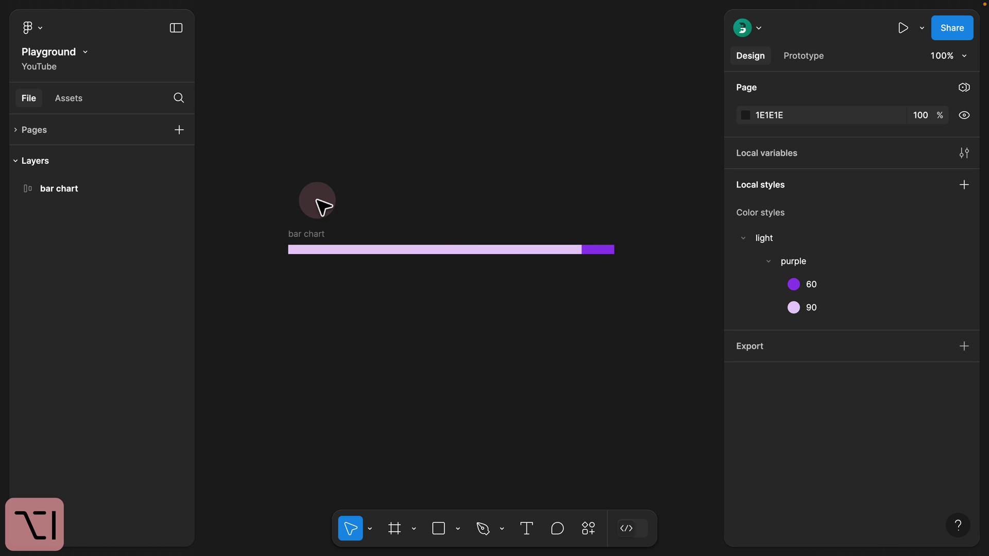
left_click(315, 235)
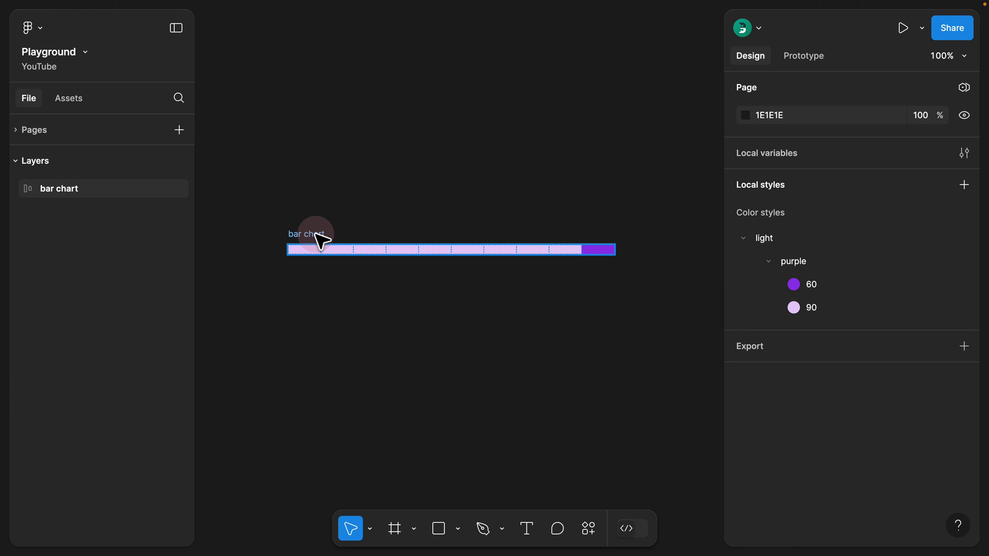
left_click_drag(322, 238, 324, 276)
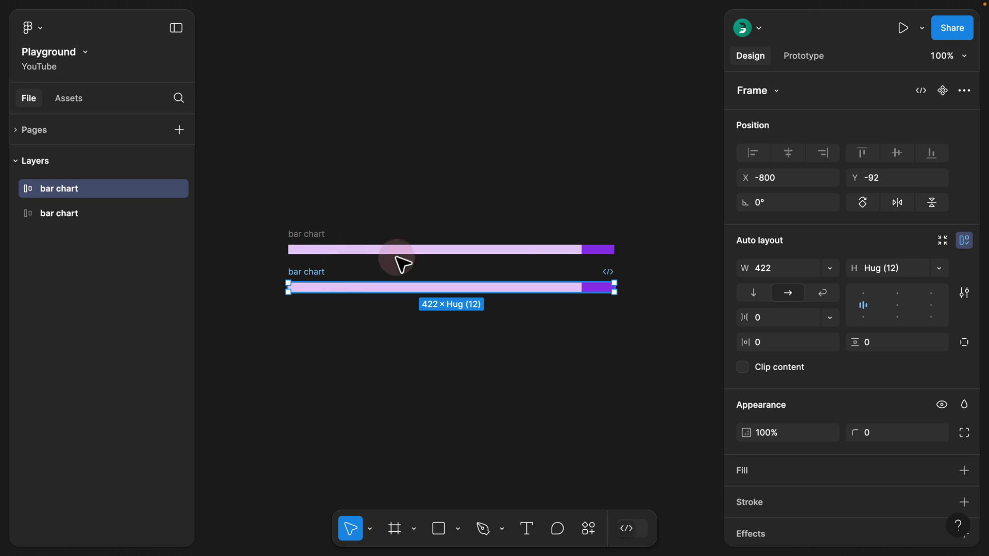
left_click(568, 296)
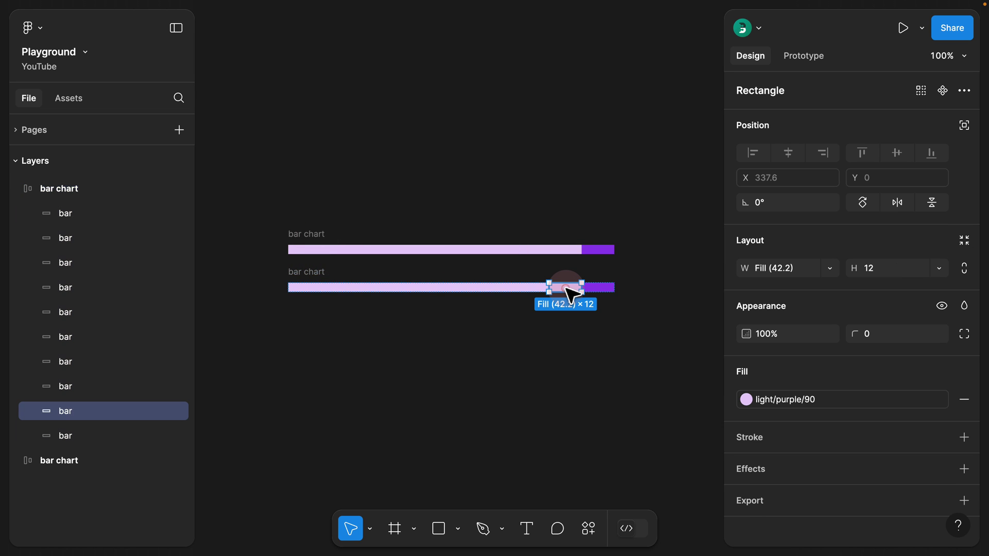
left_click(793, 404)
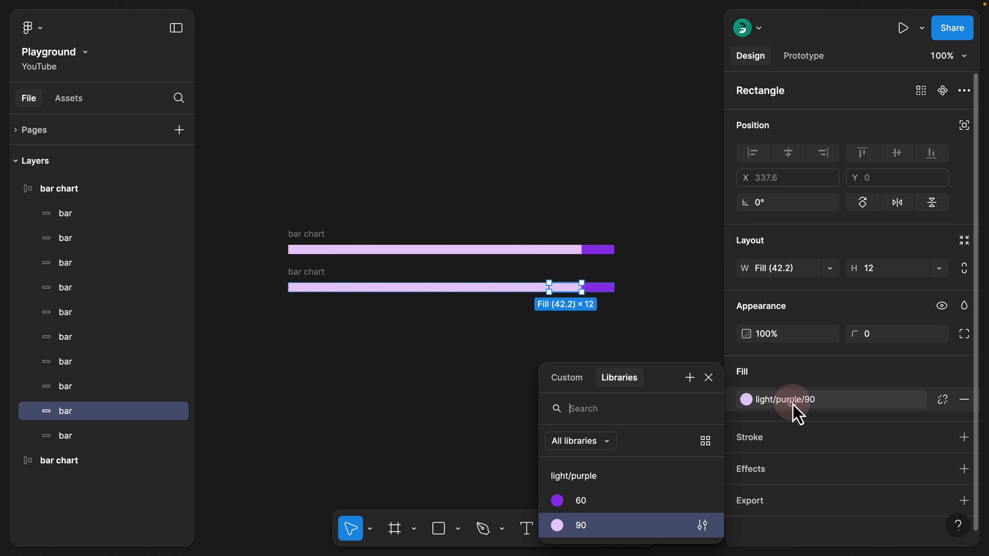
left_click(581, 502)
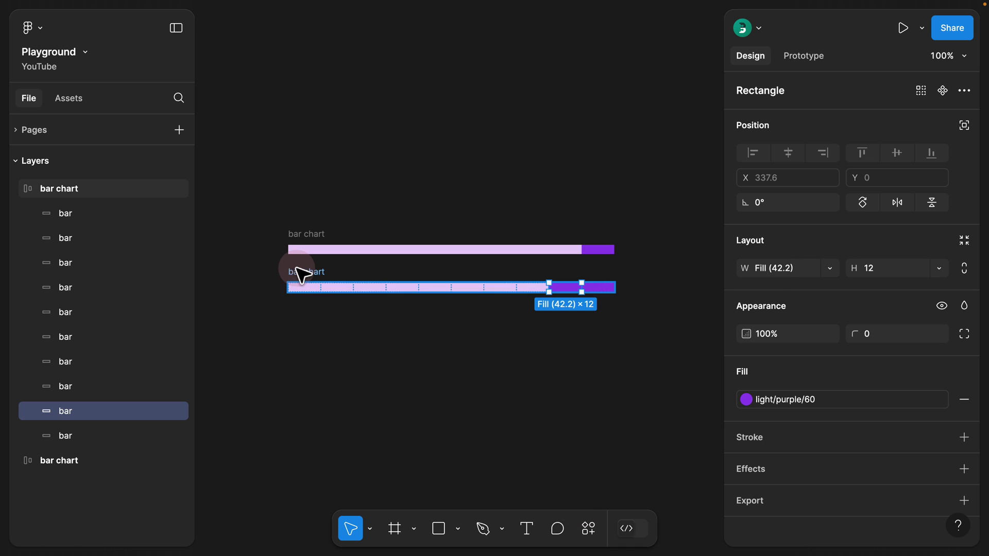
Duplicate the second bar chart below itself and set the eighth bar's fill in the new copy to light/purple/60.
left_click_drag(301, 273, 309, 305)
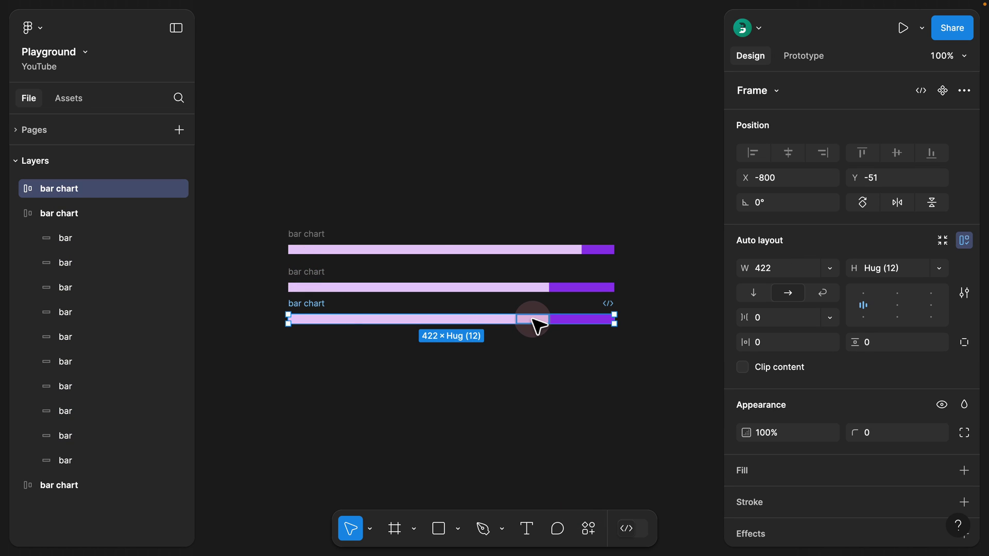
left_click(532, 319)
left_click(798, 399)
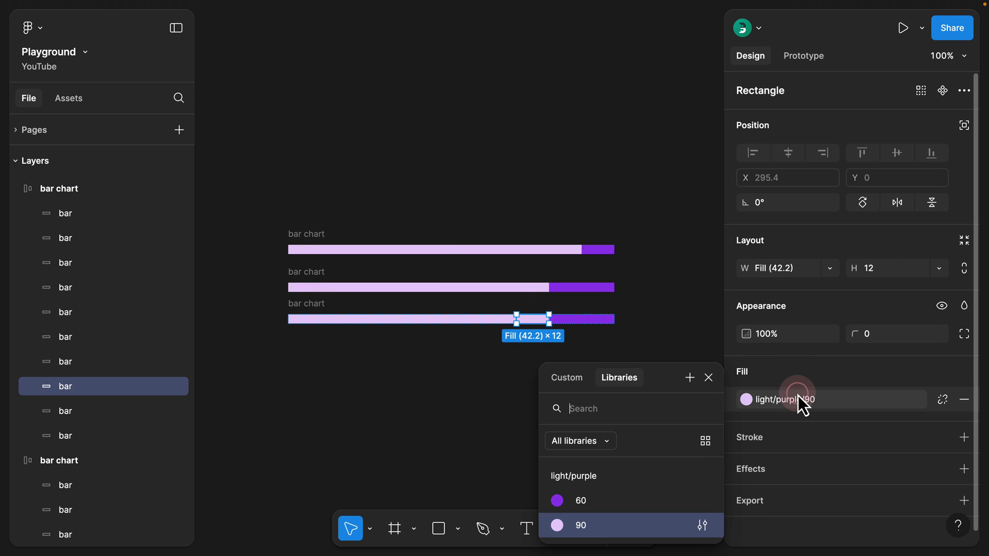
left_click(596, 503)
left_click(551, 366)
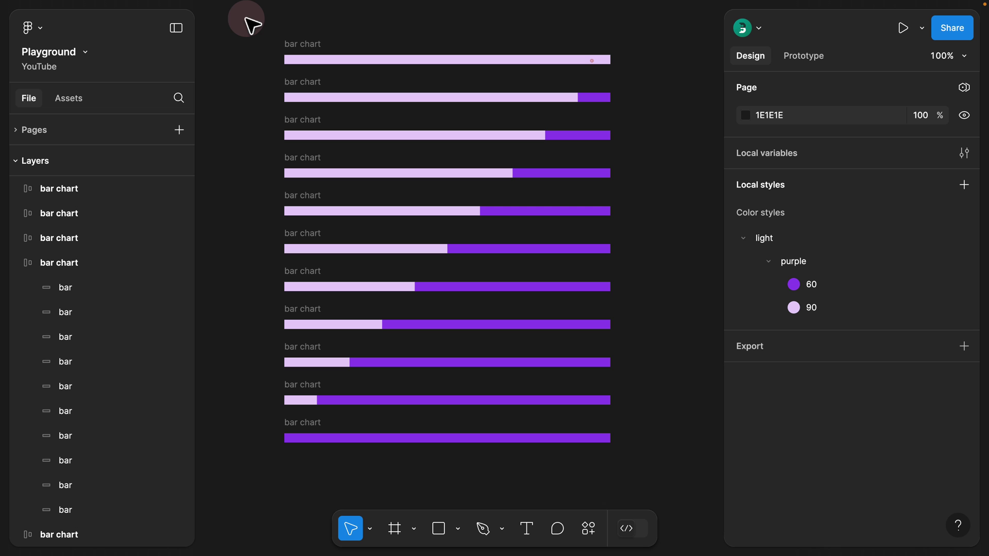
Review the set of bar charts by selecting them all and checking individual bar fills in the top charts.
left_click_drag(248, 20, 640, 505)
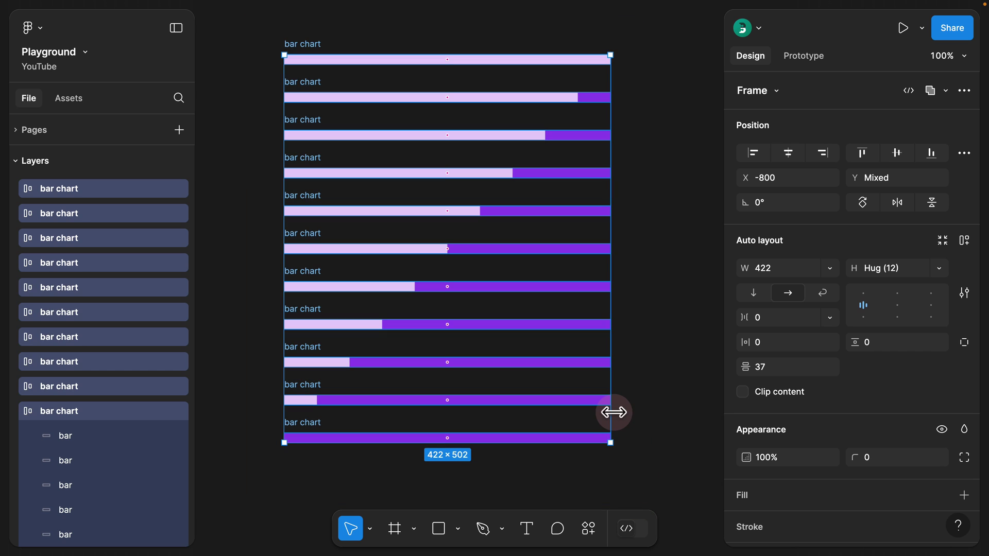
left_click(593, 97)
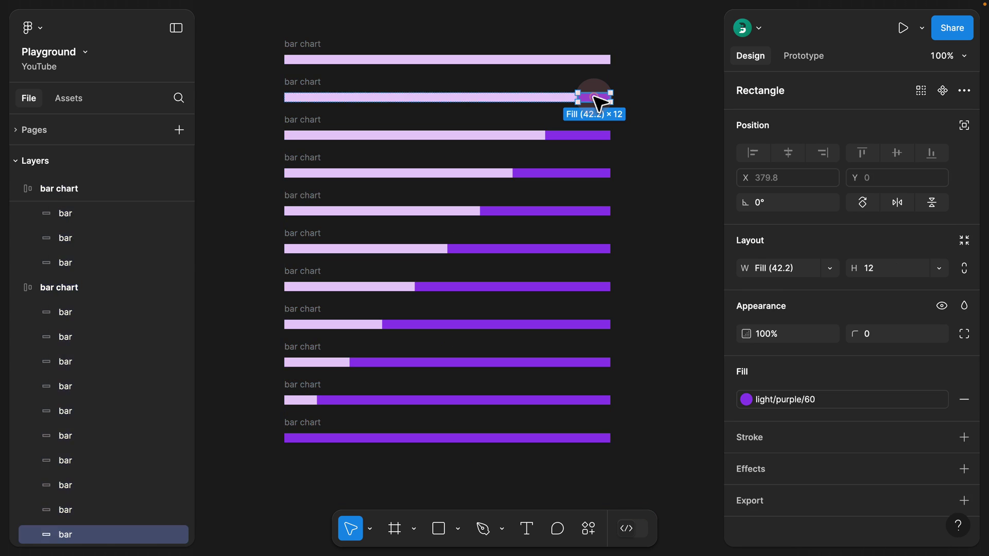
left_click(592, 62)
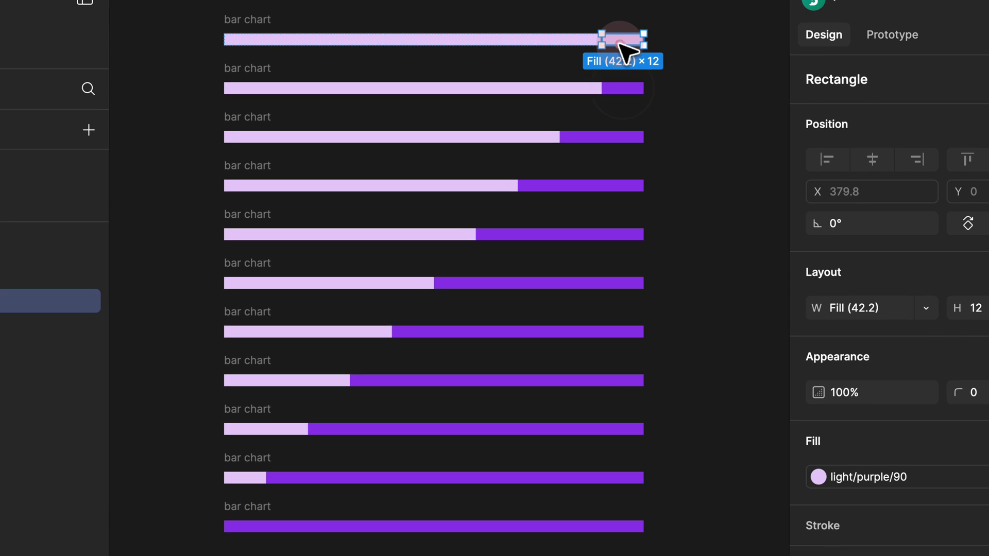
left_click(614, 89)
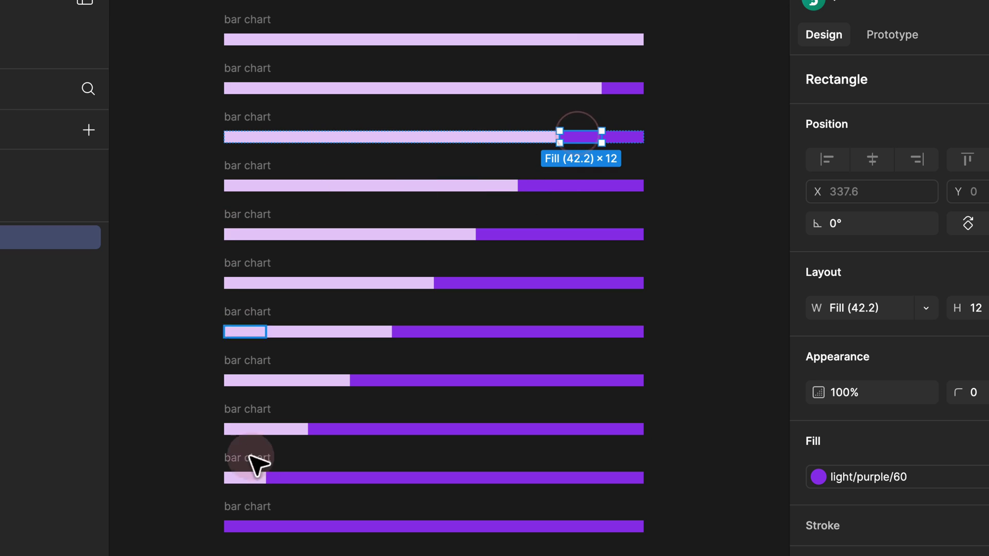
Select all eleven bar charts and resize them together to a width of 272.
left_click(261, 499)
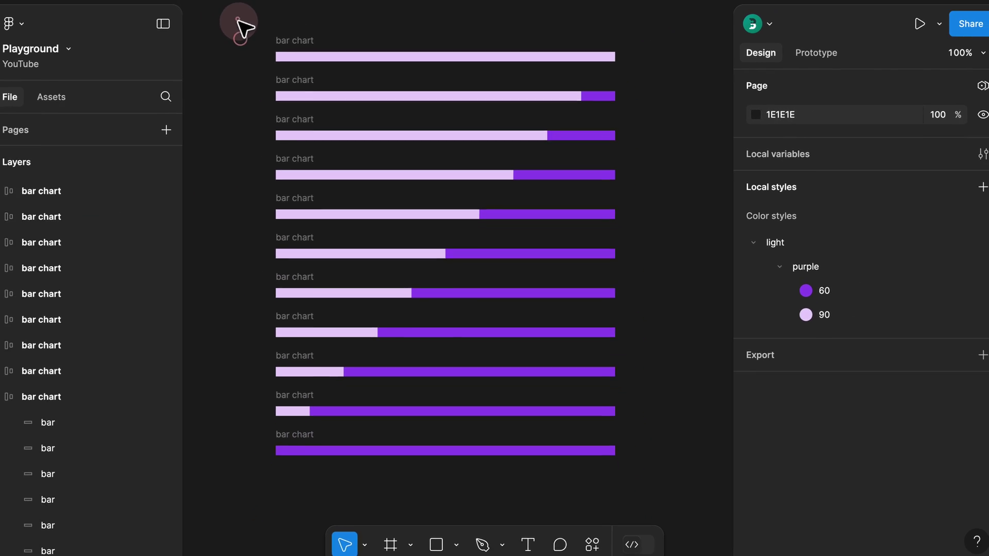
left_click_drag(248, 23, 582, 477)
key("Escape")
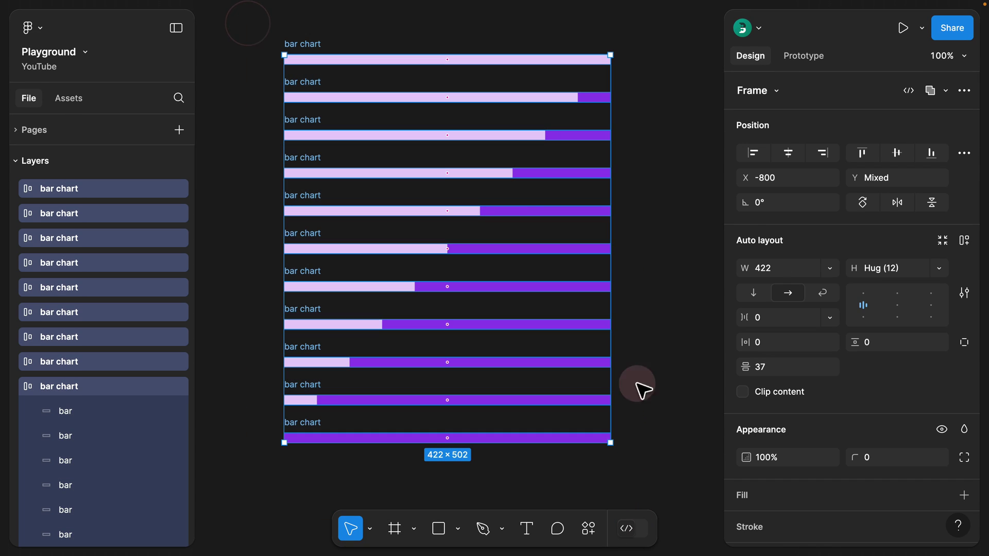
left_click_drag(616, 203, 412, 210)
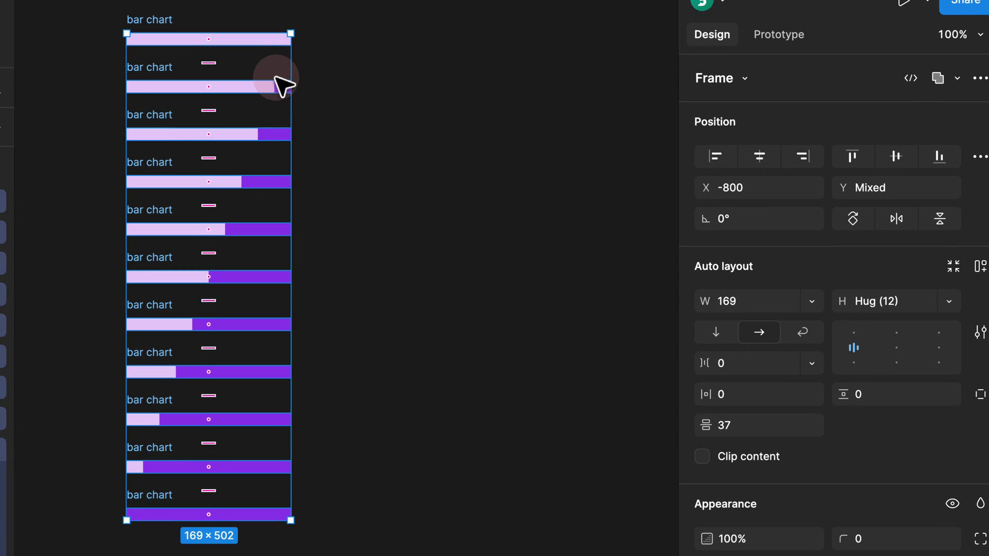
left_click_drag(287, 110, 391, 113)
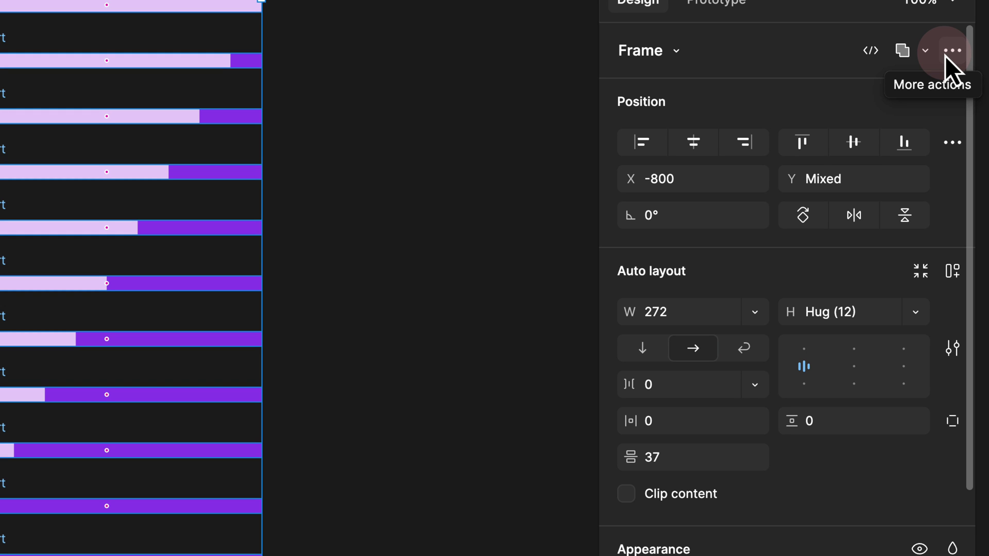
Try to convert the selected bar charts with Create component, and undo it.
left_click(946, 55)
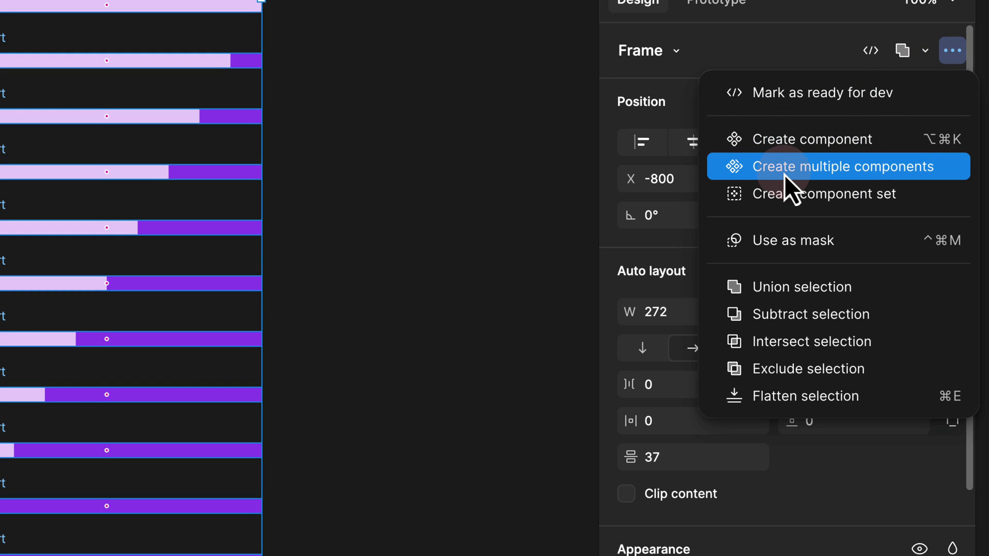
left_click(381, 451)
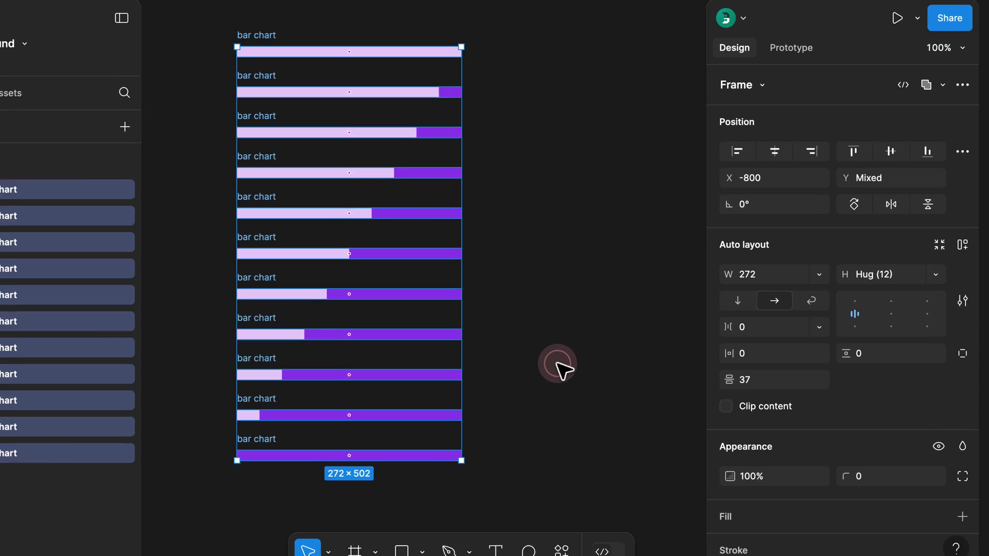
key("super+slash")
type("create")
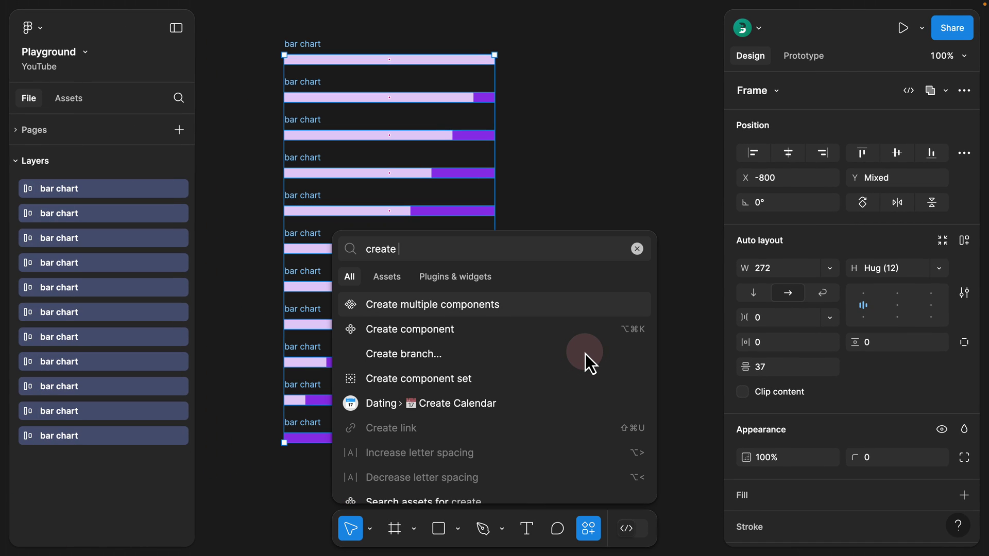
left_click(412, 330)
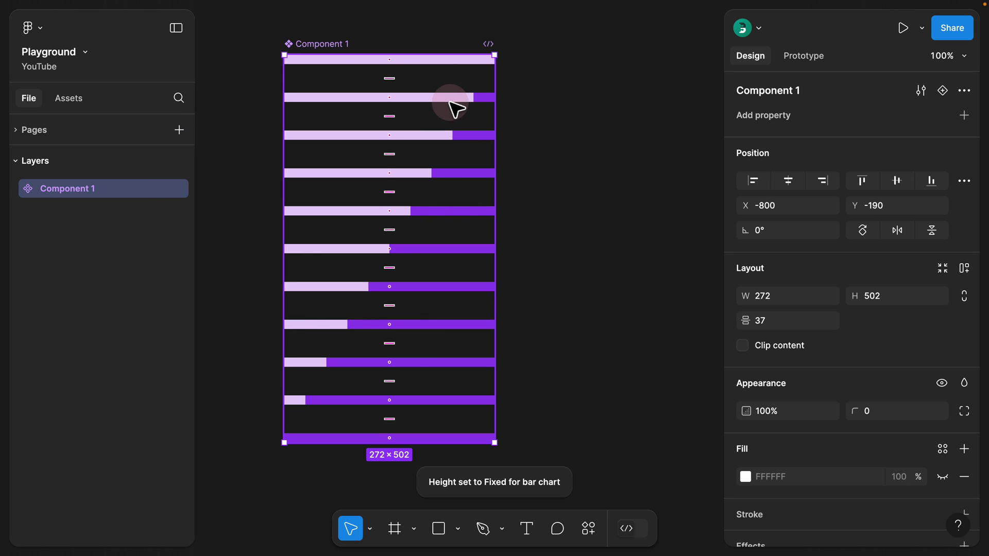
key("super+z")
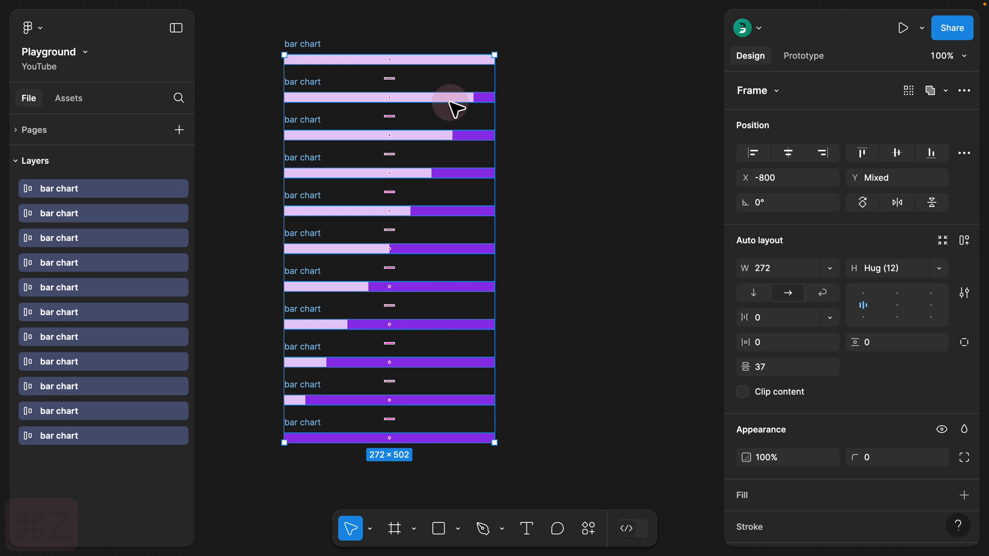
Try Create multiple components on the selected bar charts, and undo the conversion.
key("super+slash")
type("create")
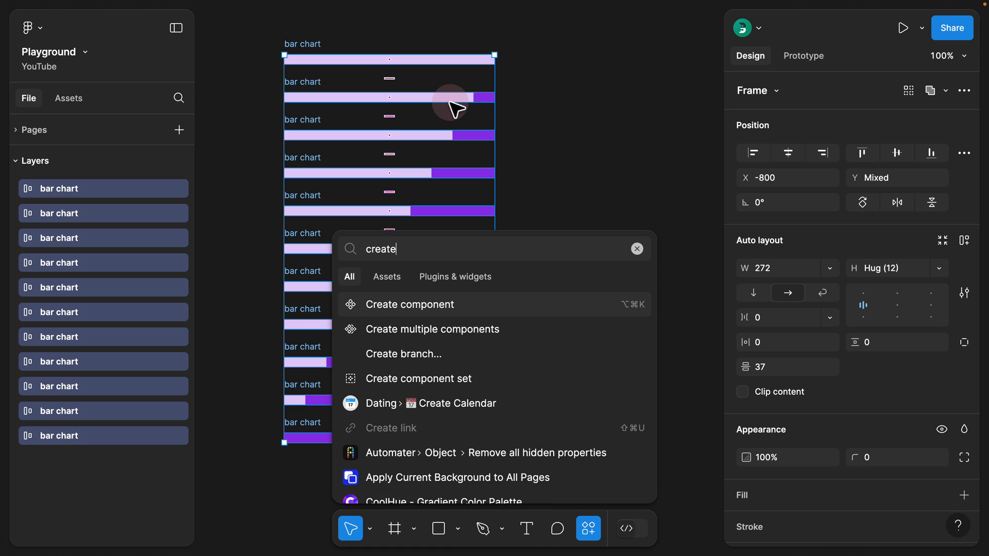
left_click(460, 330)
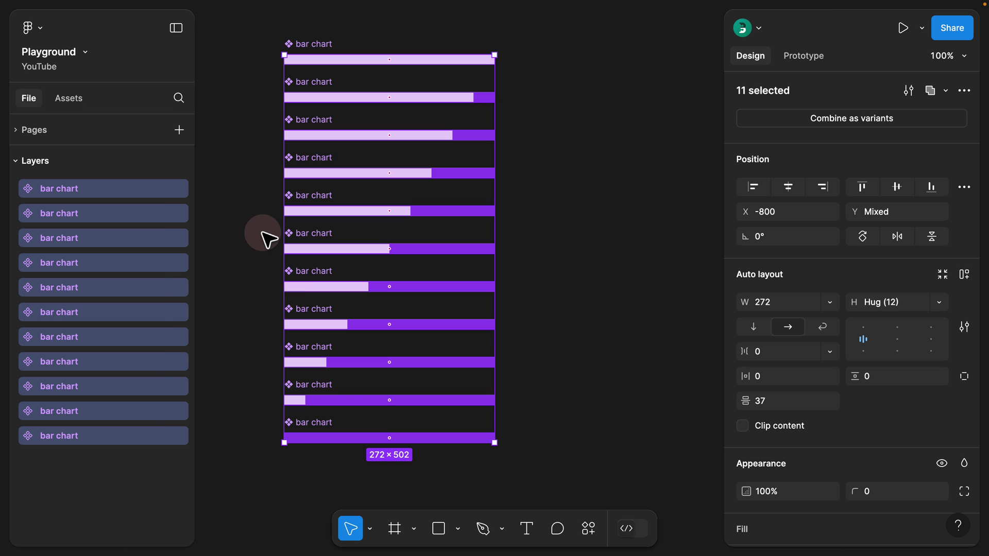
left_click(261, 233)
key("super+z")
key("super+z")
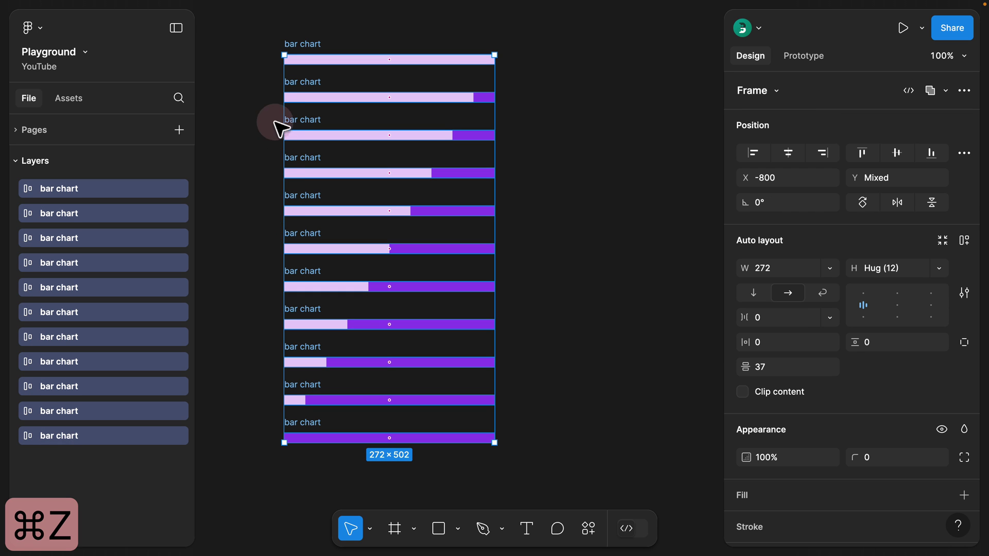
Turn the selected bar charts into individual components with Create multiple components and combine them as variants.
left_click(31, 191)
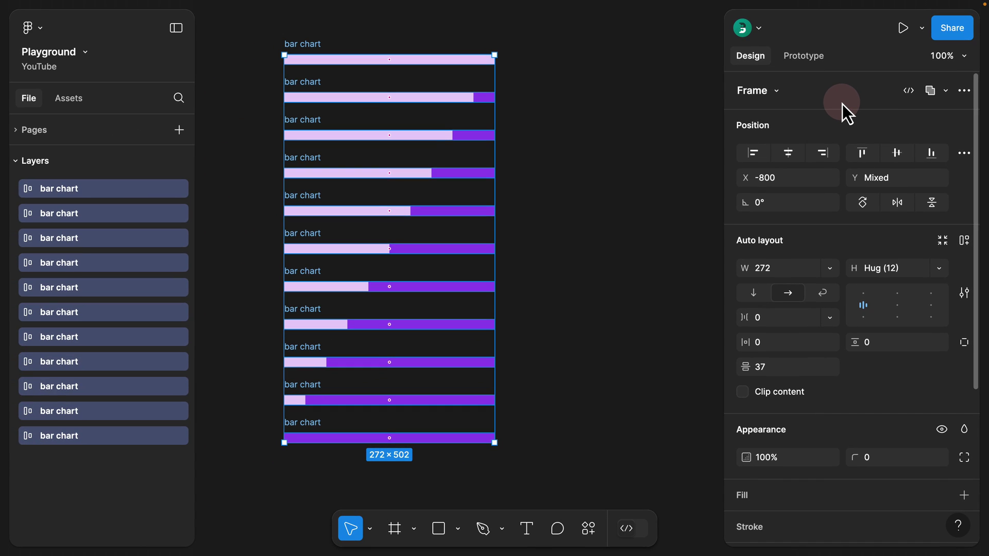
key("super+slash")
type("create")
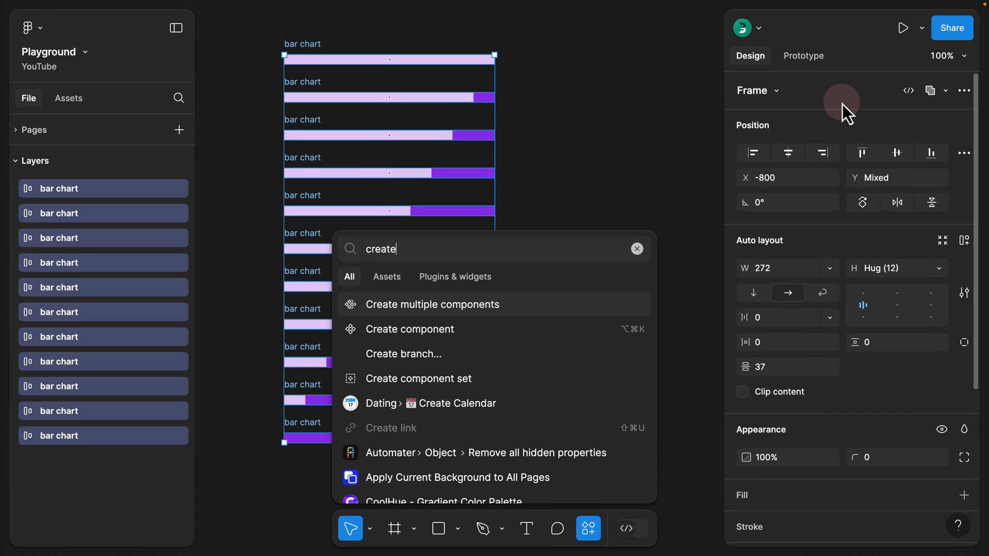
left_click(447, 309)
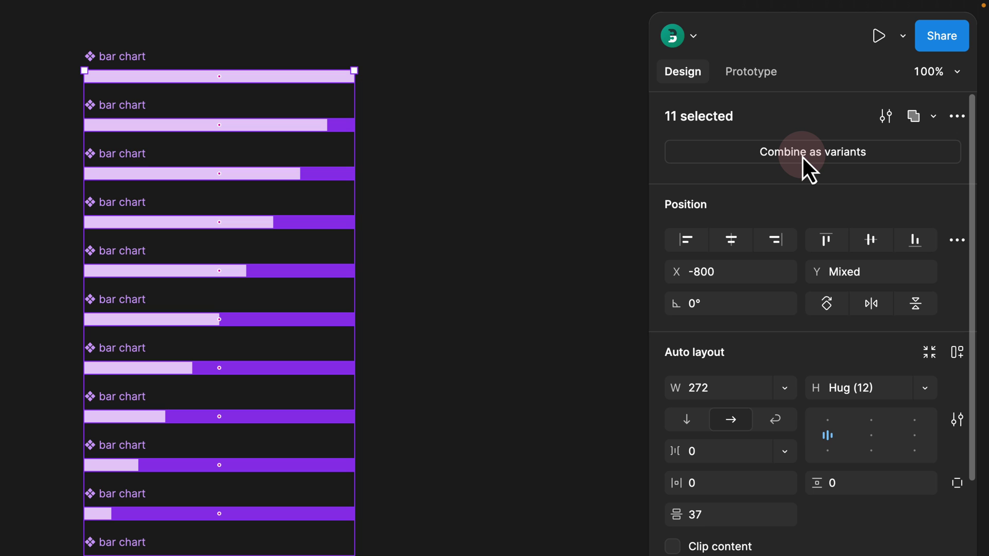
left_click(802, 157)
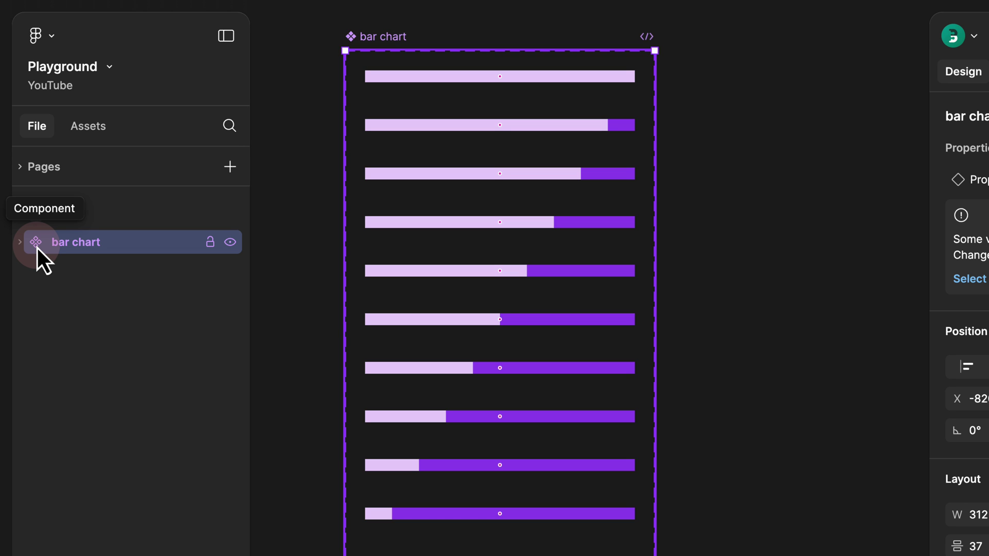
Expand the bar chart component set and set the fully light top variant's Property 1 value to 0%.
left_click(19, 246)
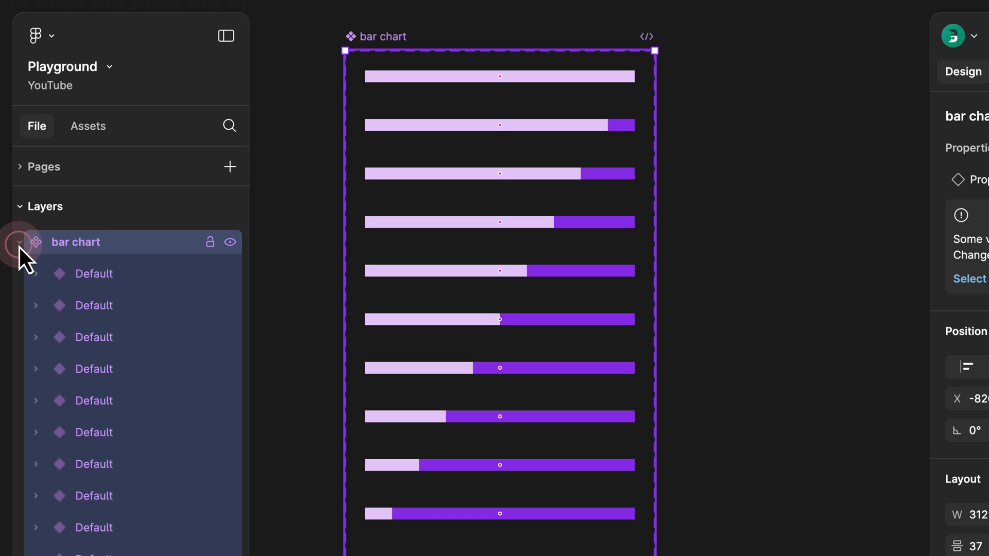
left_click(69, 278)
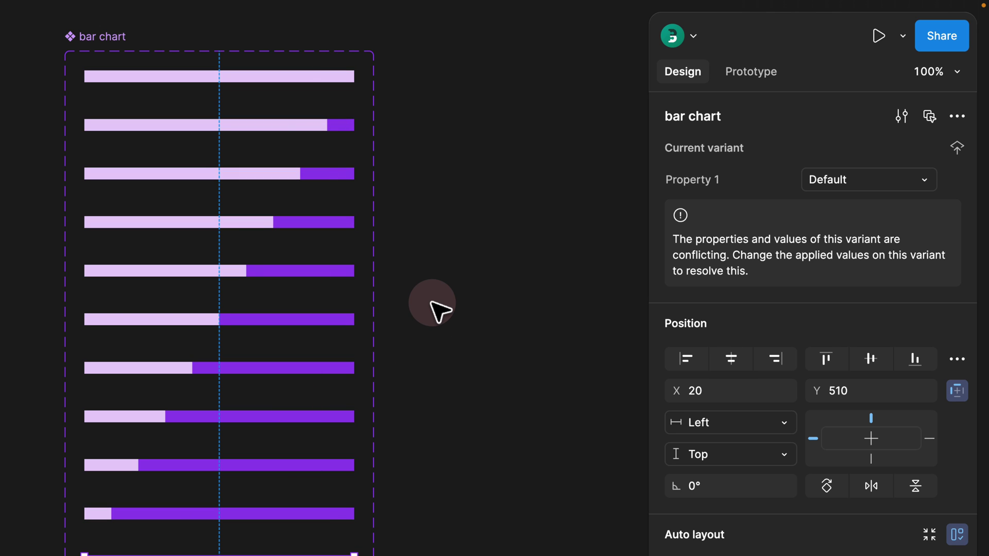
left_click(334, 83)
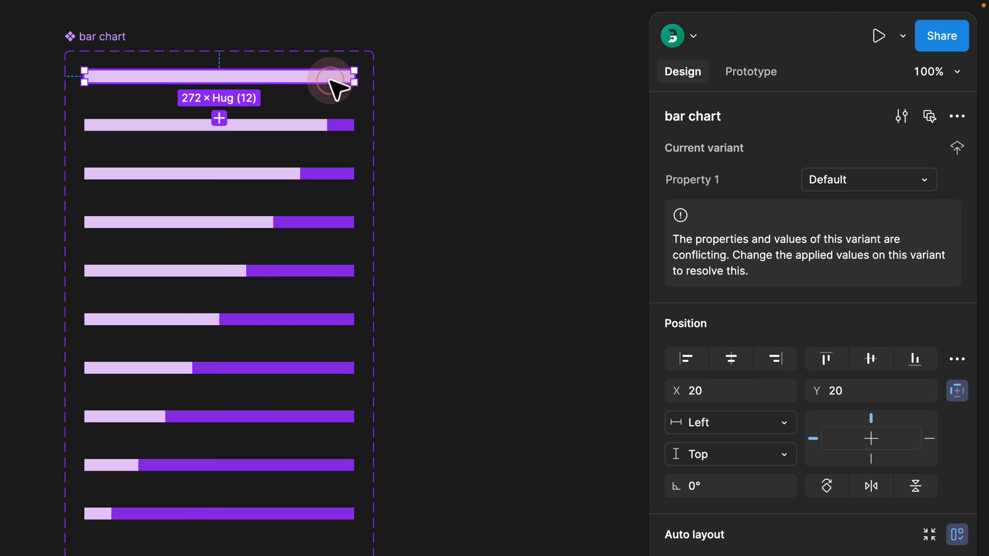
left_click(830, 181)
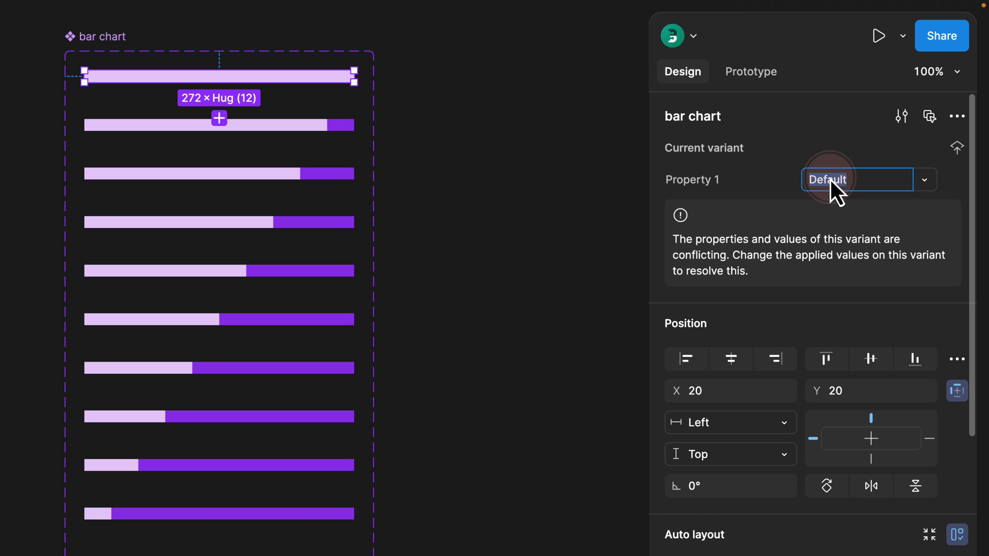
type("1")
key("BackSpace")
type("0")
key("Return")
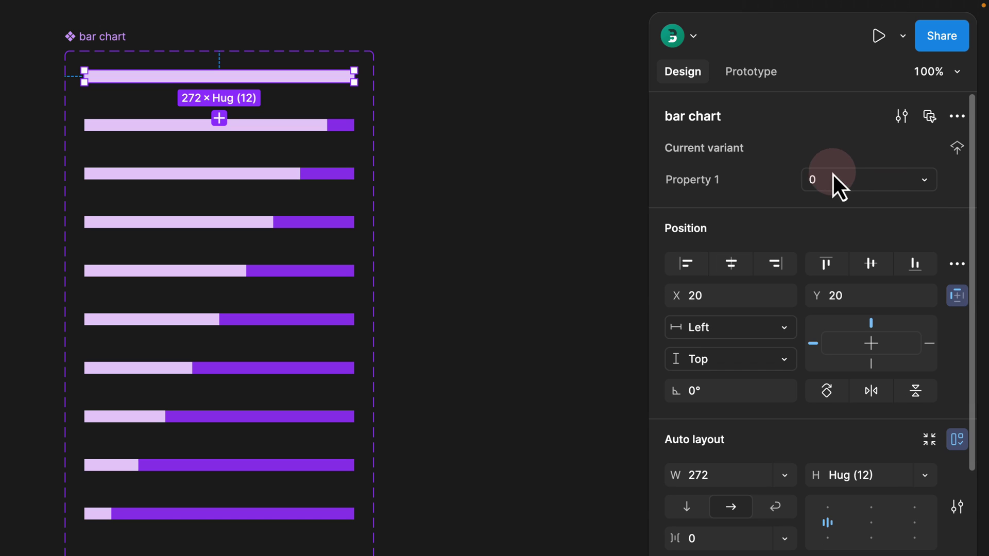
left_click(819, 183)
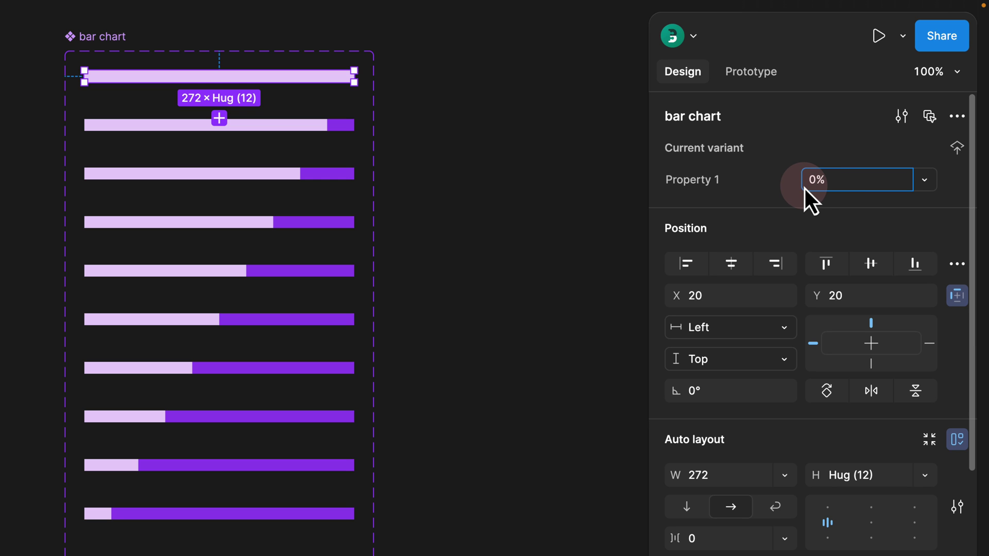
Rename the variant property Property 1 to Percentage.
left_click(712, 185)
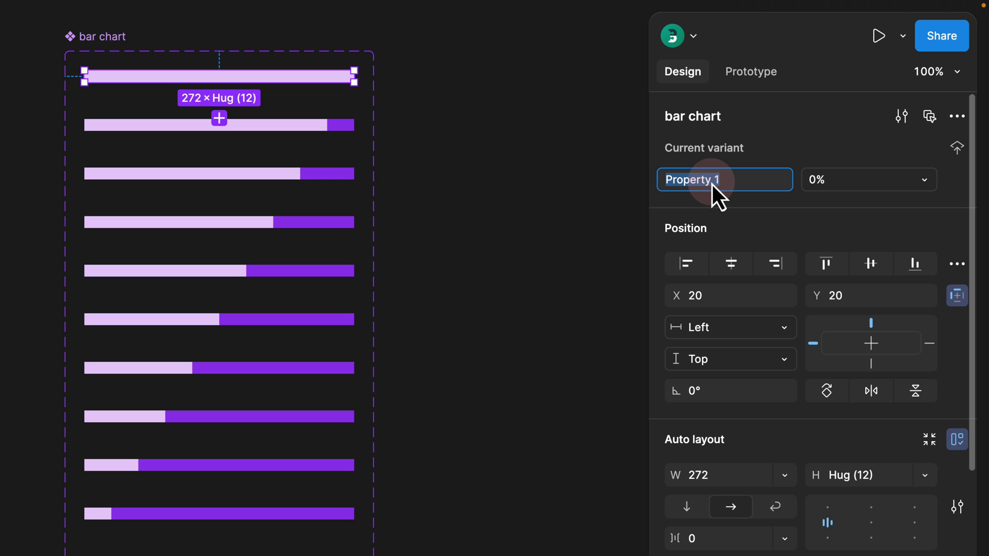
type("Percent")
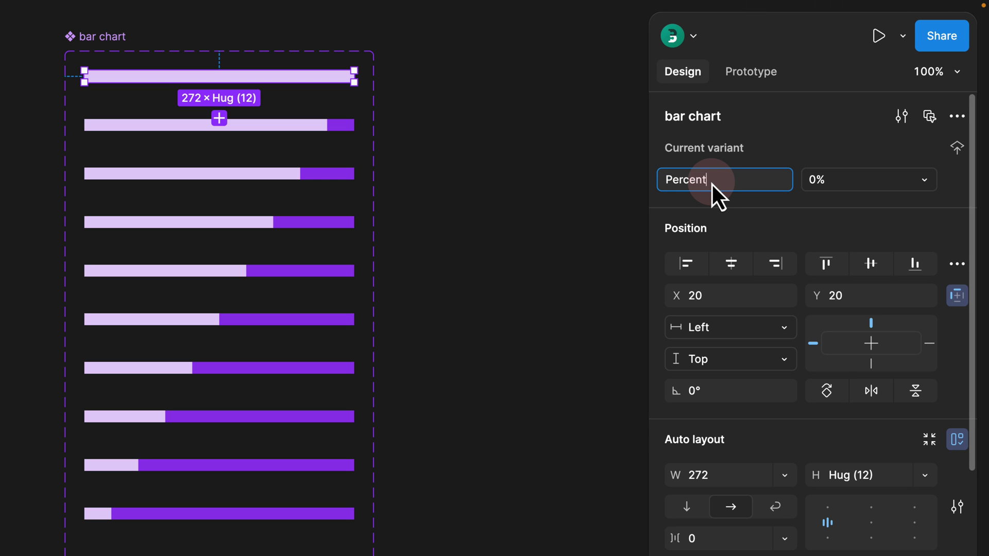
type("age")
left_click(470, 126)
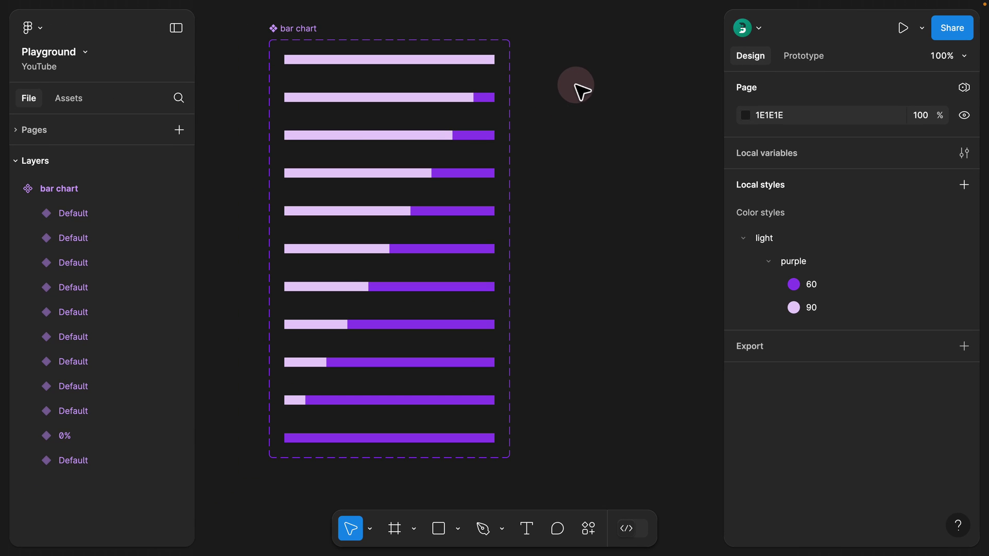
Place an instance of the 0% variant on the empty canvas beside the component set and check its Percentage options.
scroll(605, 92, "down", 3)
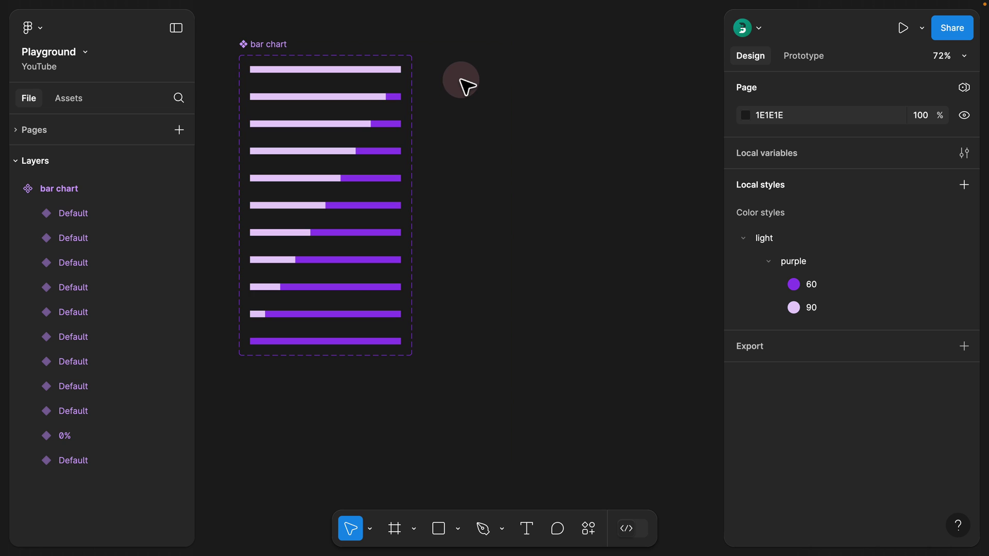
key("alt")
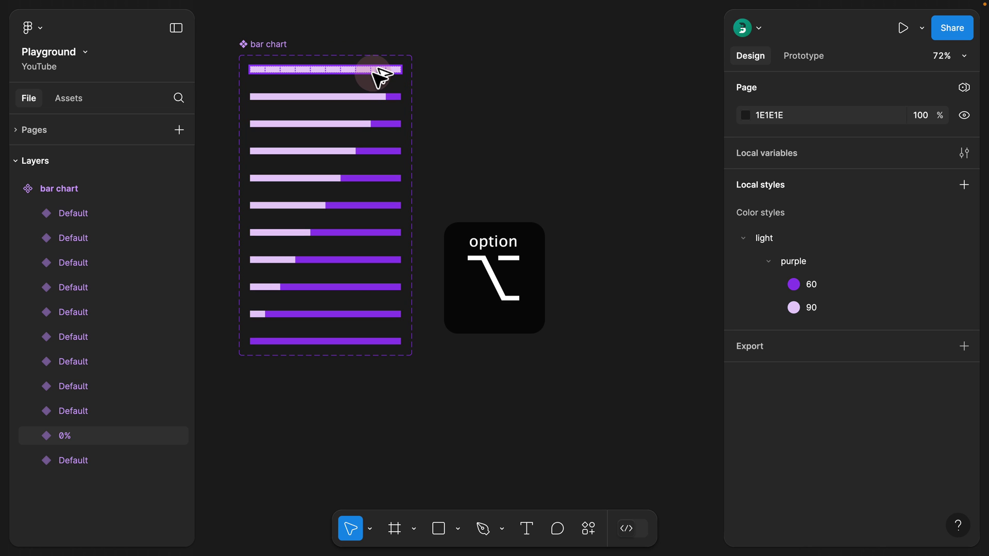
left_click_drag(353, 72, 585, 201)
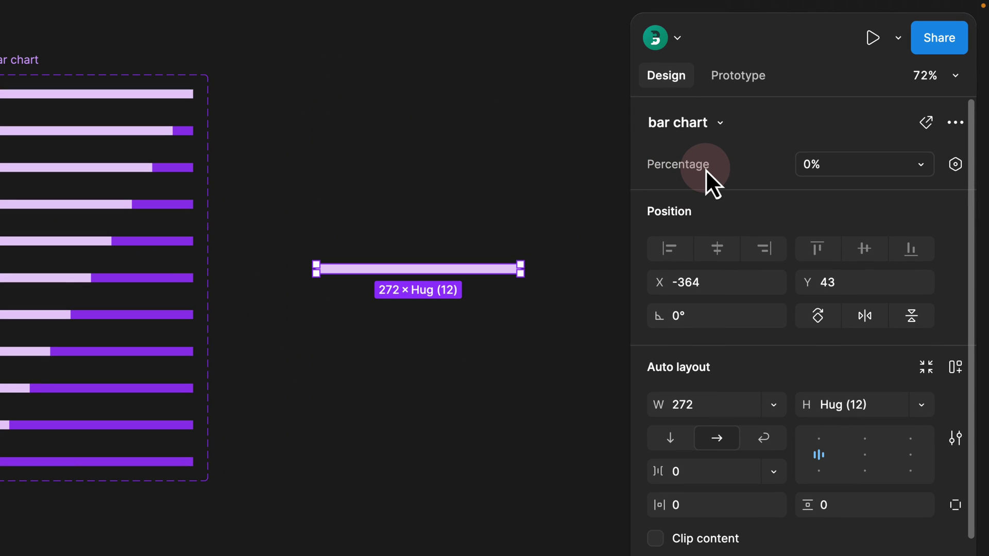
left_click(866, 168)
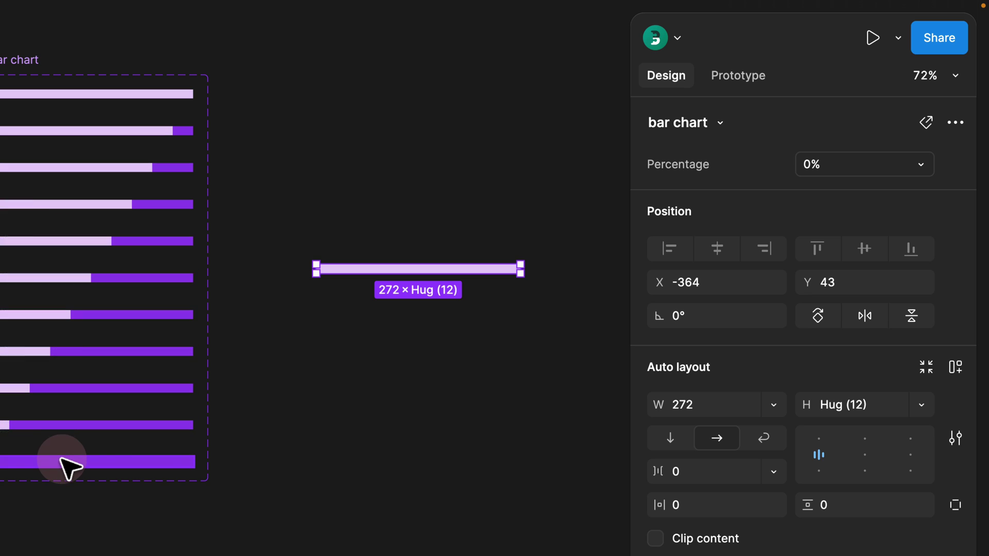
Set the Percentage value of the second variant from the top to 10%.
left_click(181, 130)
left_click(823, 189)
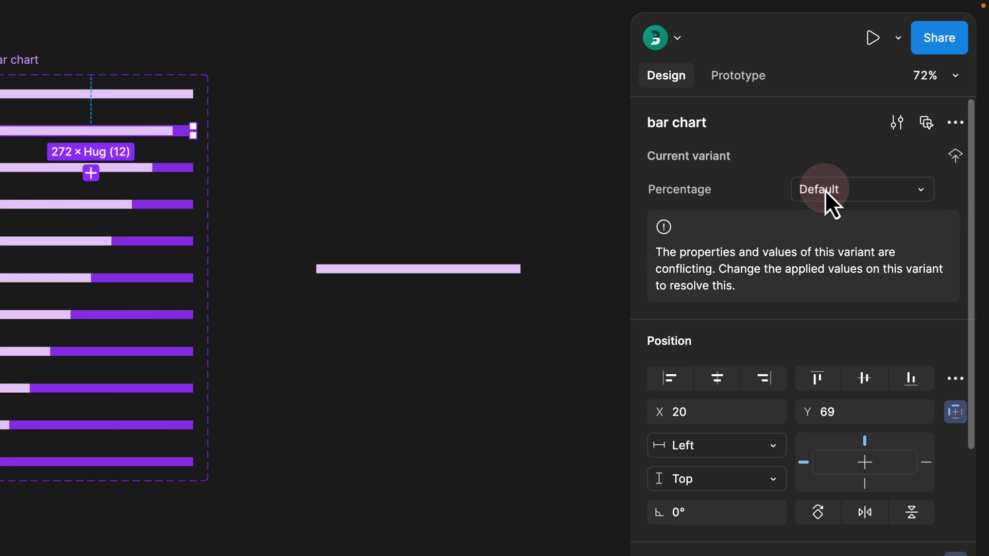
left_click(825, 190)
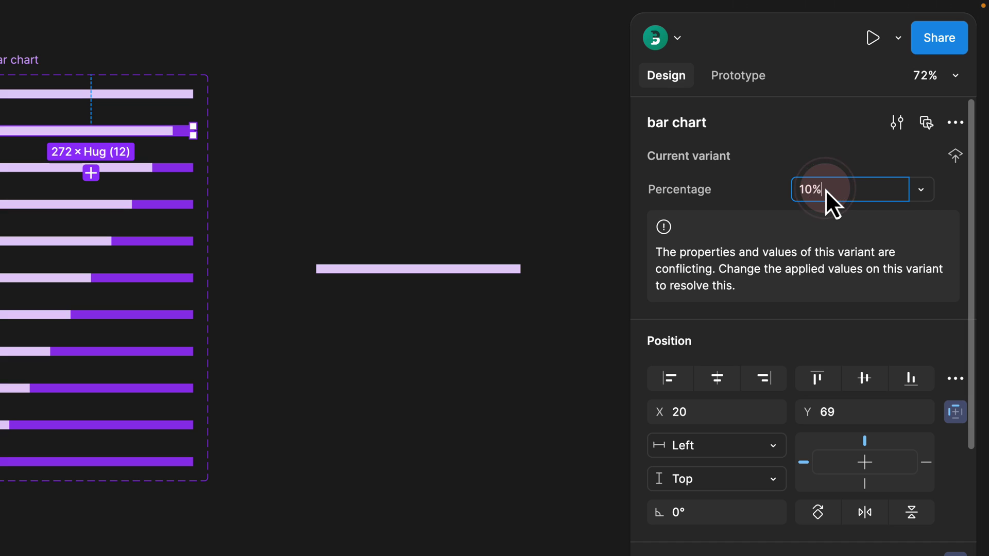
type("10%")
key("Return")
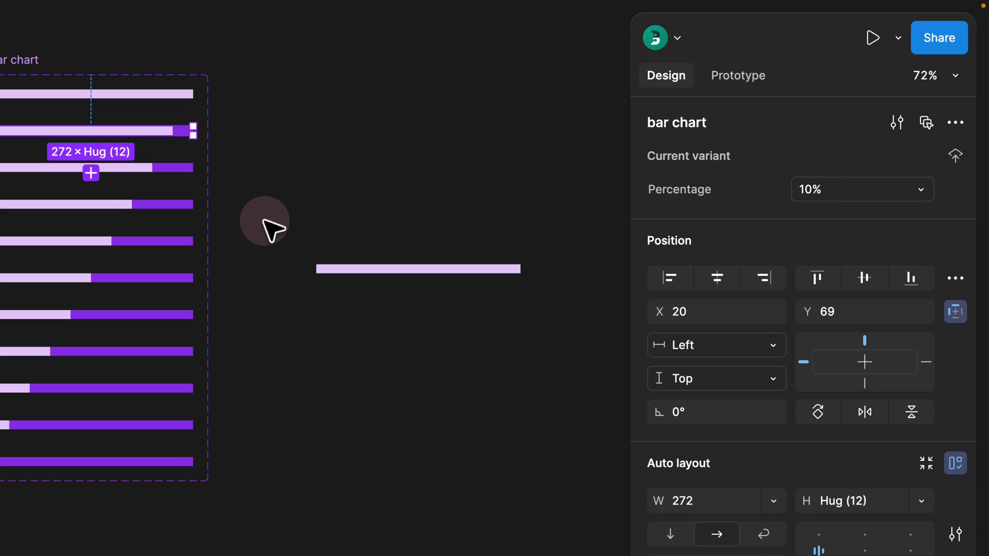
Set the Percentage value of the third variant from the top to 20%.
left_click(166, 170)
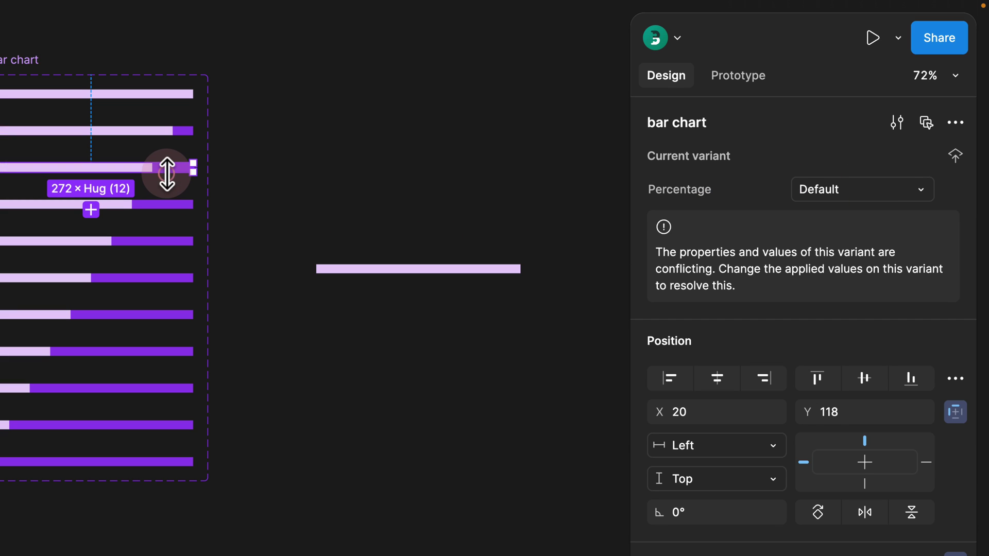
left_click(832, 189)
type("20")
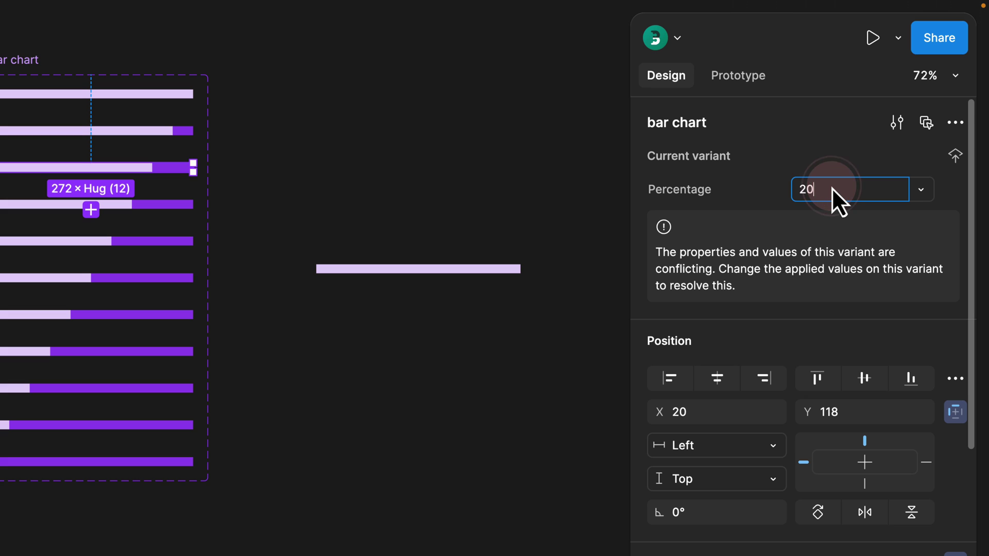
type("%")
key("Return")
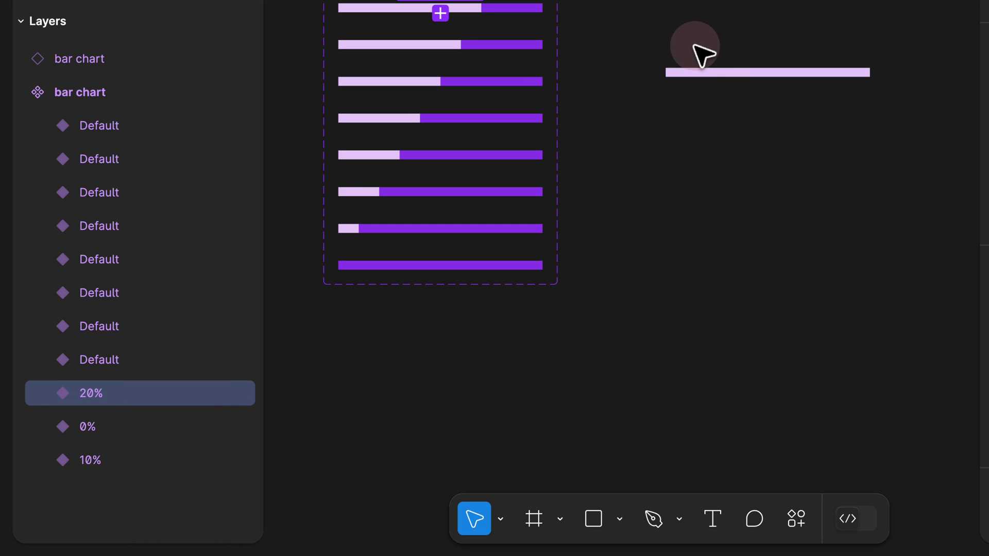
Test the bar chart instance by switching its Percentage to 10%, 20% and back to 10%.
left_click(724, 71)
left_click(21, 91)
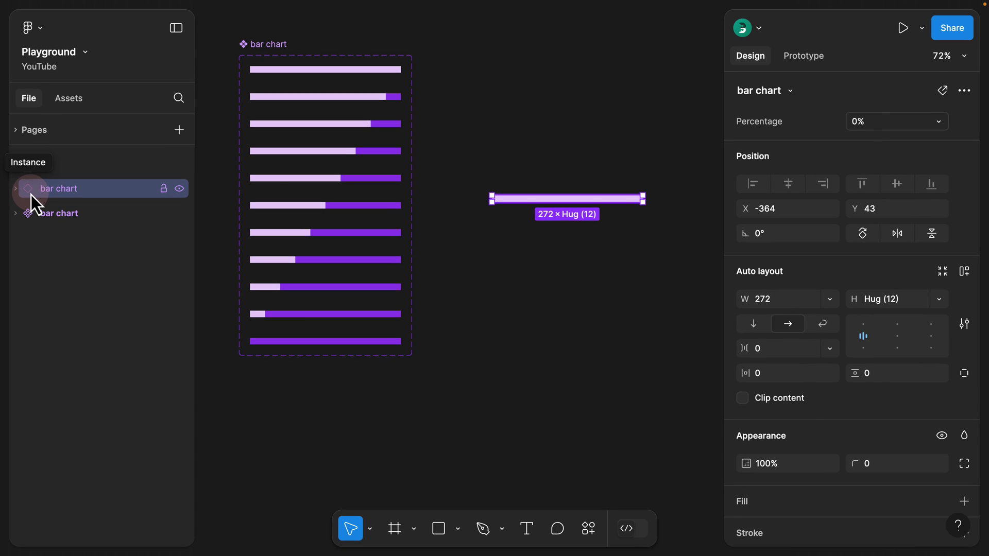
double_click(39, 59)
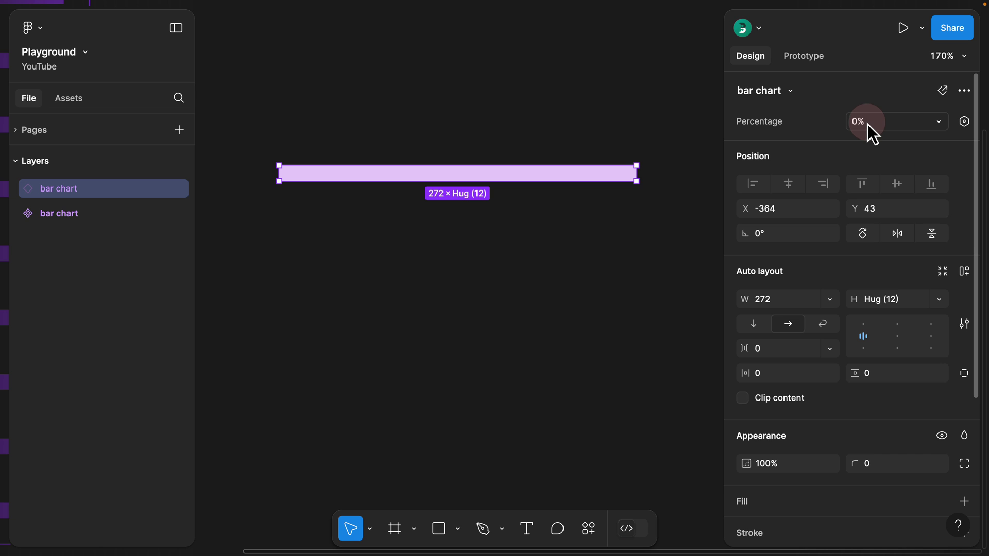
left_click(867, 124)
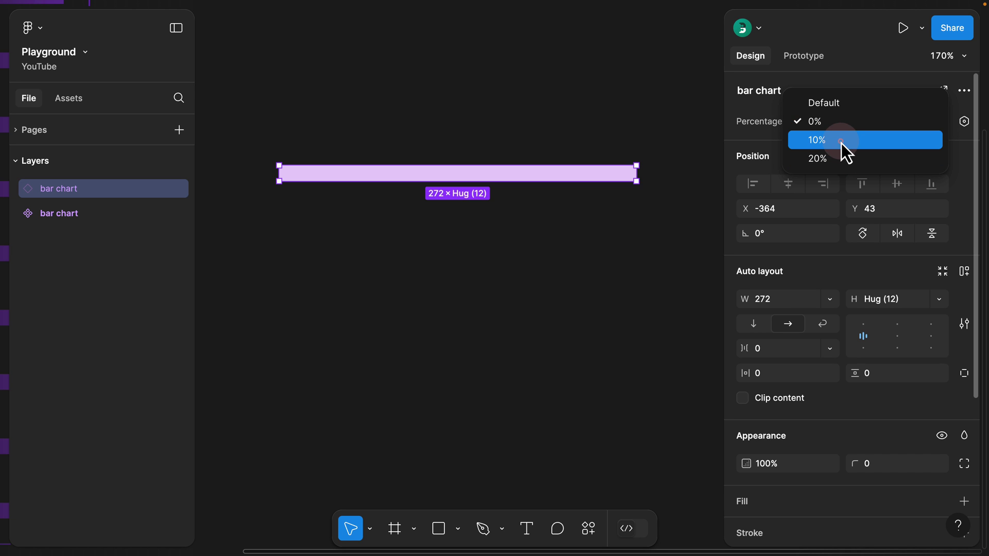
left_click(842, 141)
left_click(853, 124)
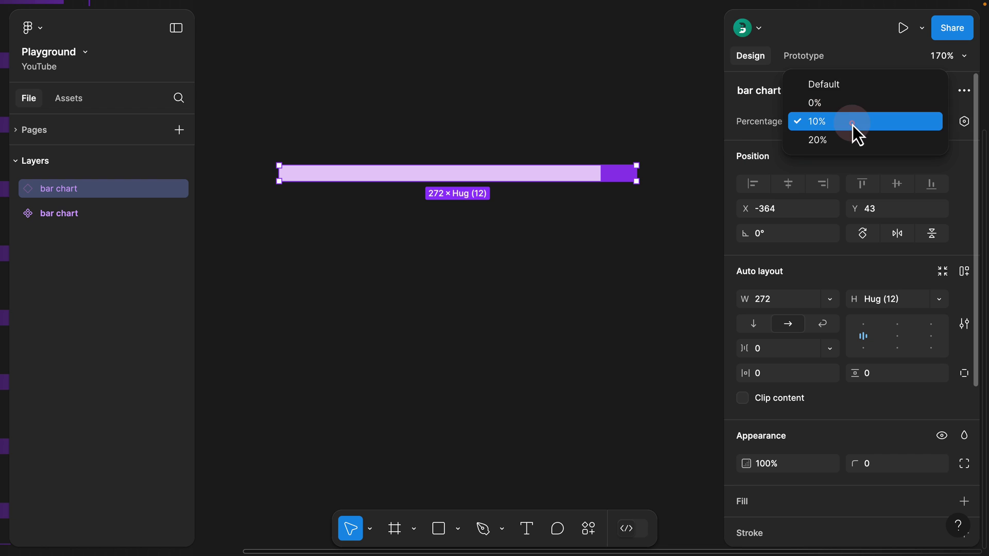
left_click(843, 138)
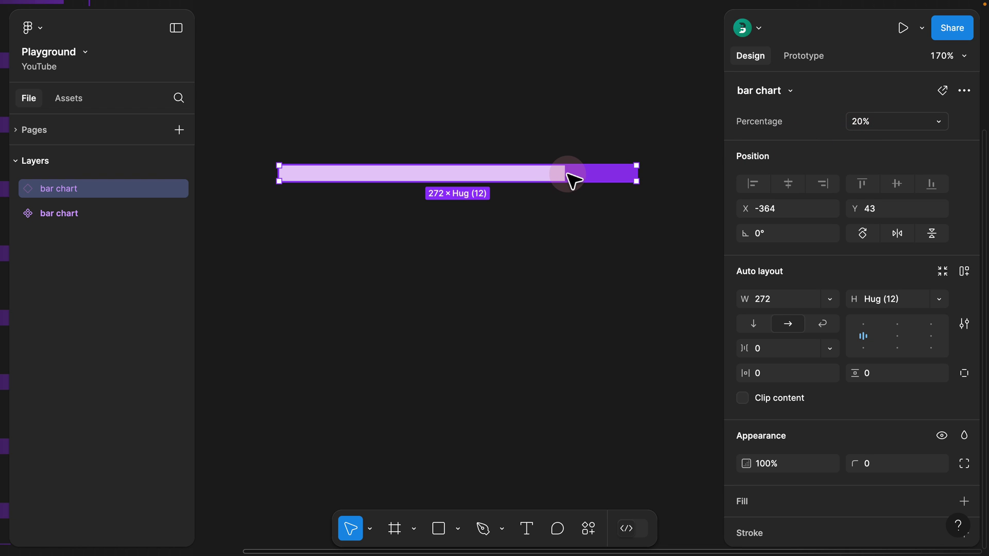
left_click(855, 122)
left_click(824, 106)
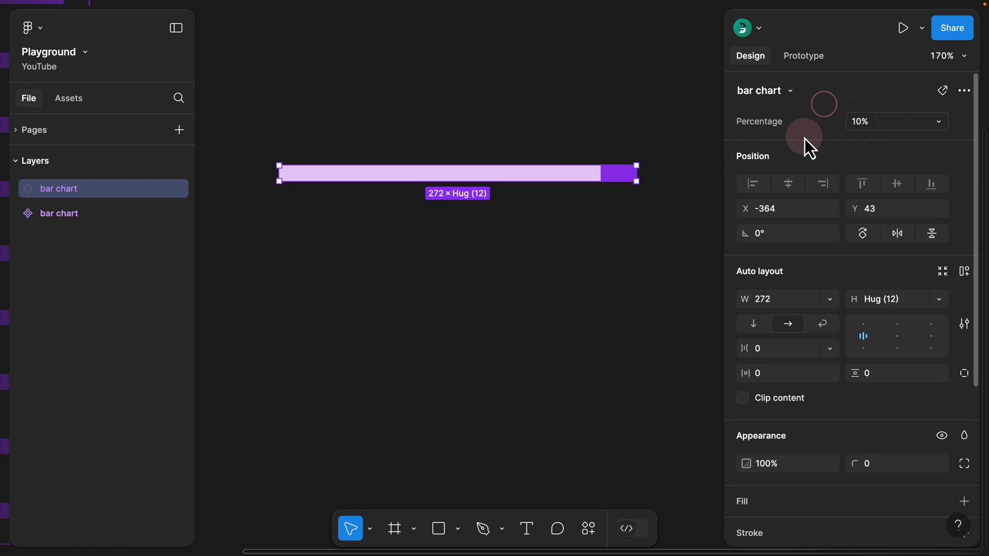
left_click(540, 115)
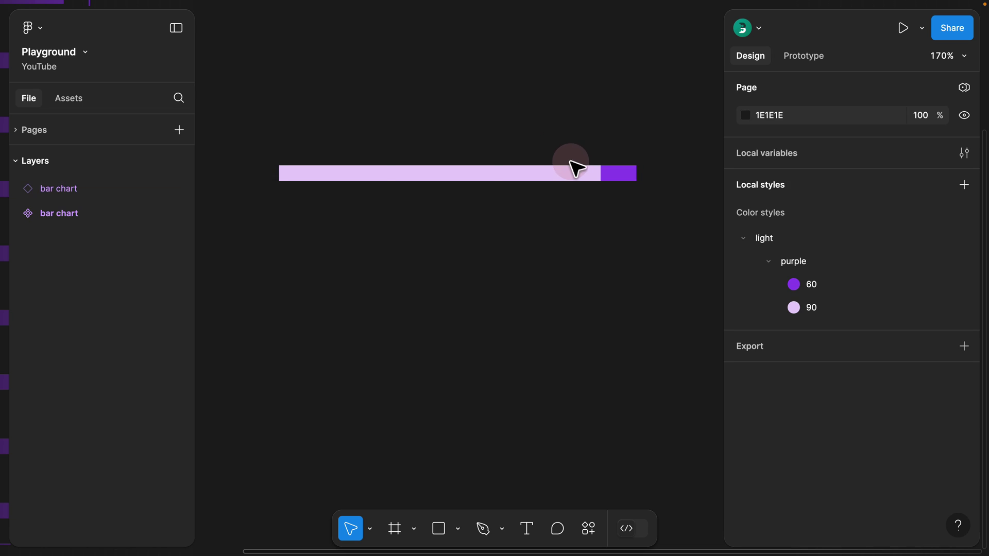
Shrink the bar chart instance horizontally from its right edge to a width of about 141.
left_click(582, 169)
left_click_drag(641, 178, 465, 174)
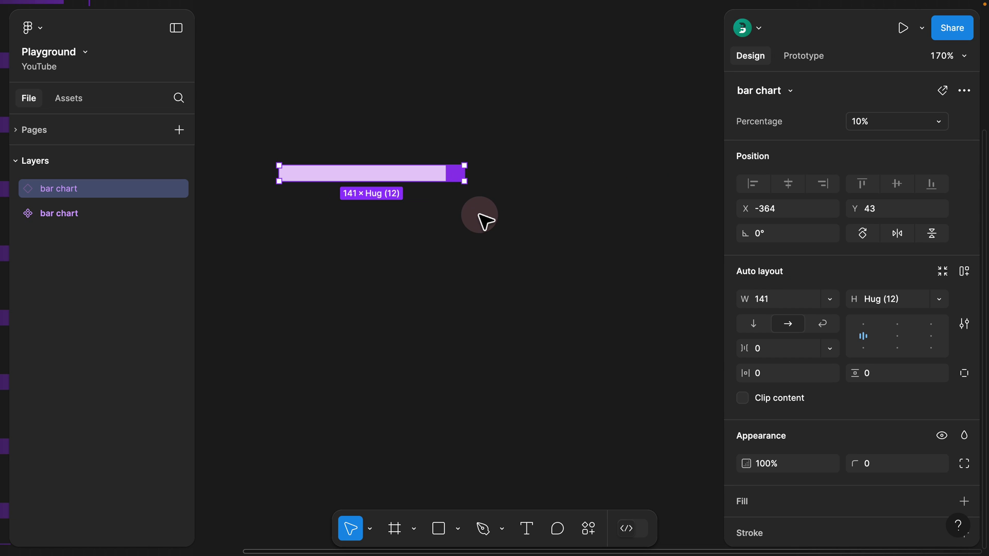
left_click(470, 229)
Give the remaining Default variants the Percentage values 30% to 100% in order down the component set.
scroll(470, 230, "down", 5)
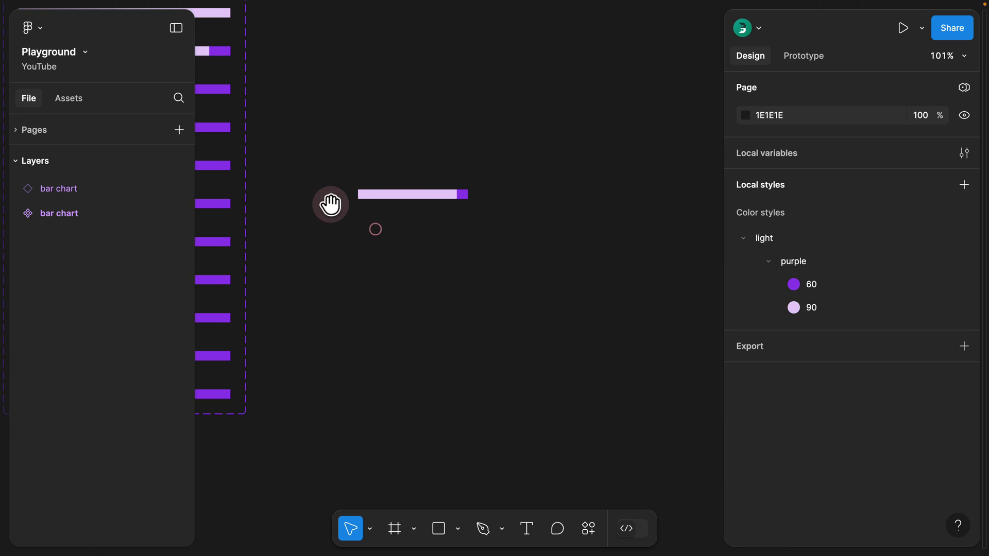
scroll(375, 206, "left", 10)
left_click(442, 139)
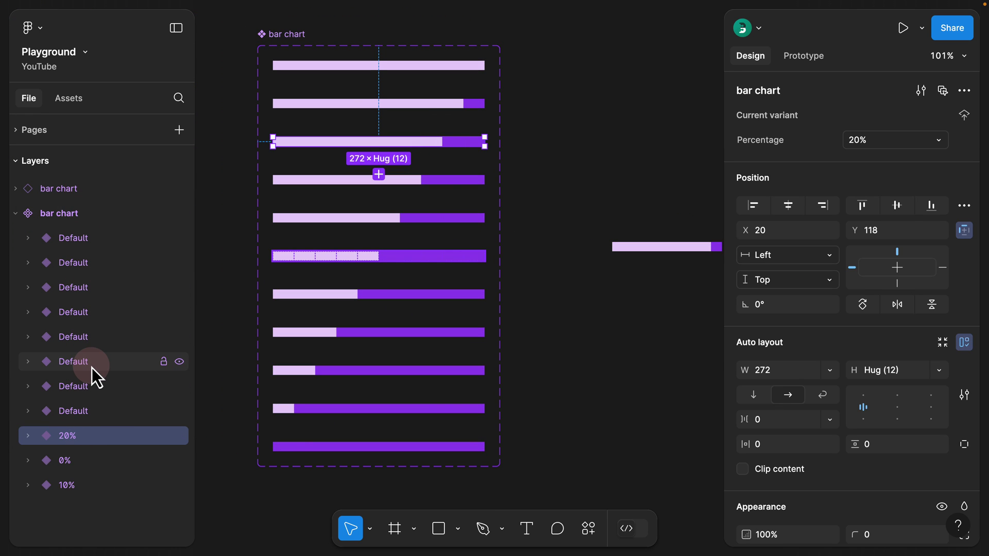
left_click(458, 62)
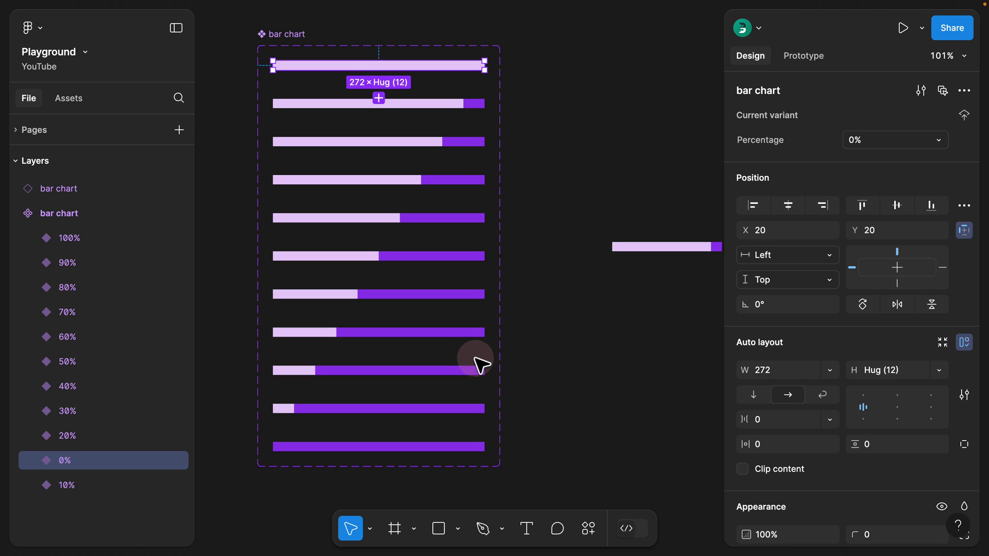
left_click(488, 395)
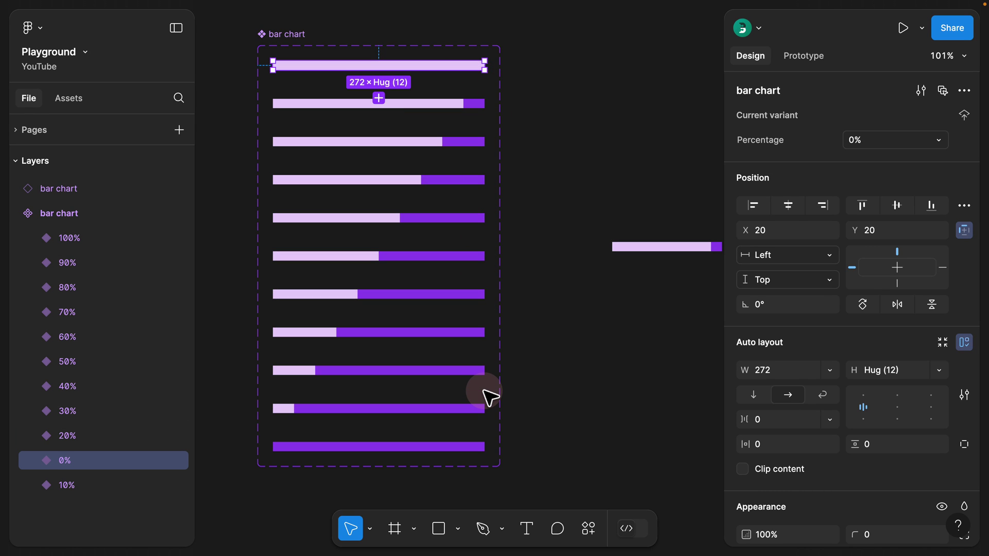
Reorder the component set's Percentage property values so that 100% comes last, after 90%.
left_click(283, 33)
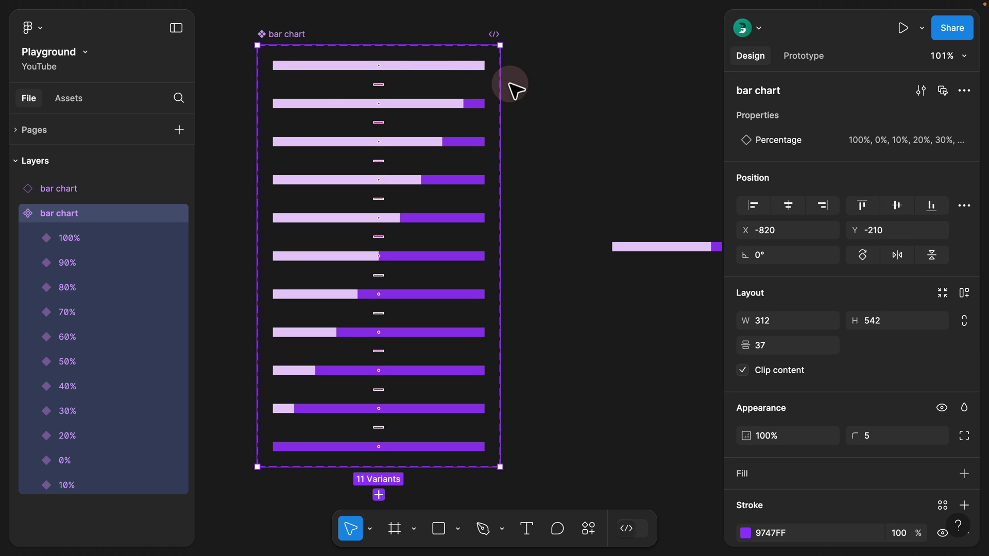
left_click(773, 148)
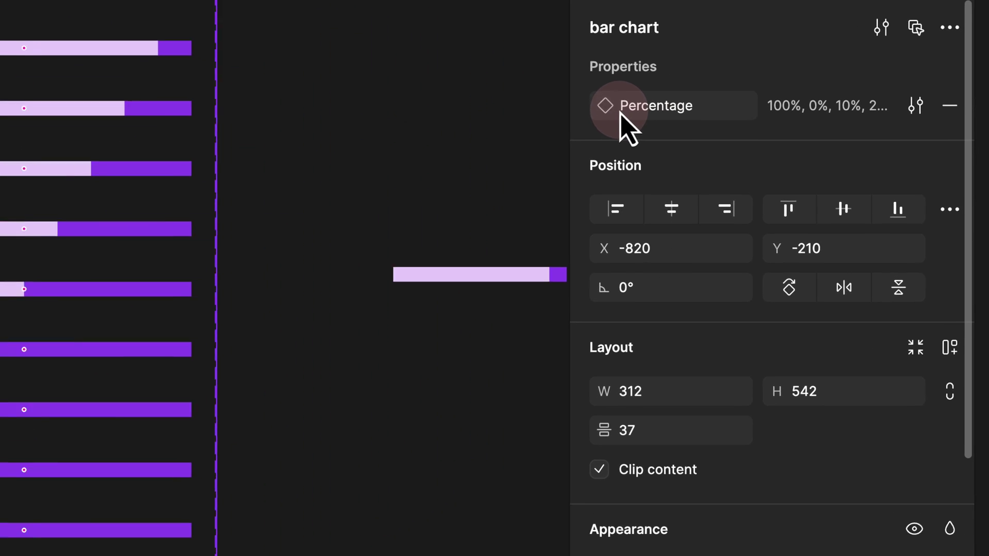
left_click(943, 142)
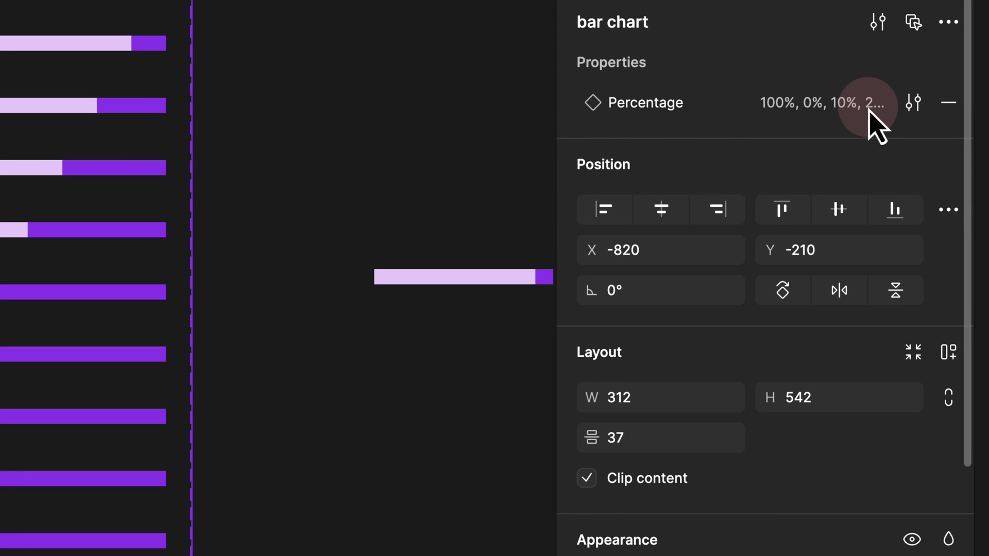
left_click(914, 105)
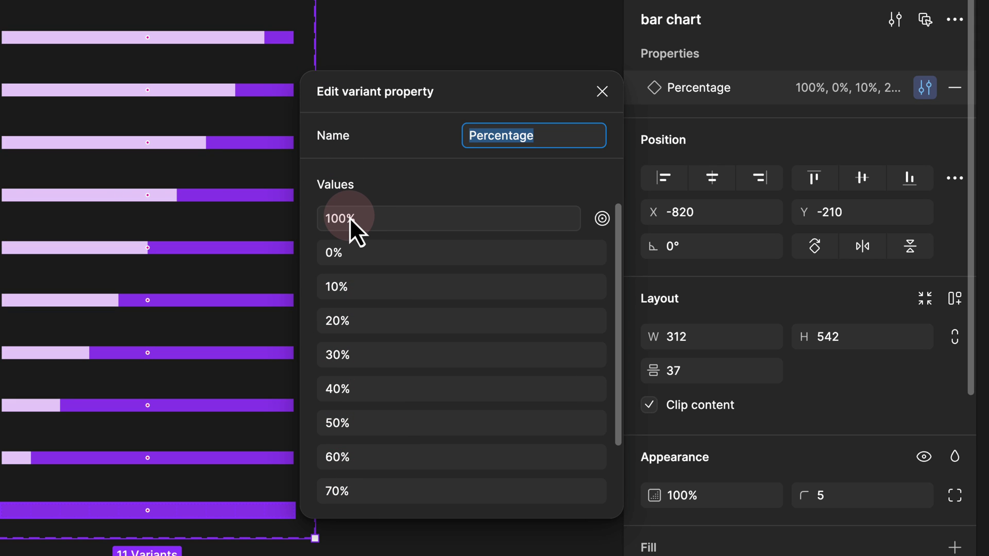
left_click_drag(312, 227, 329, 502)
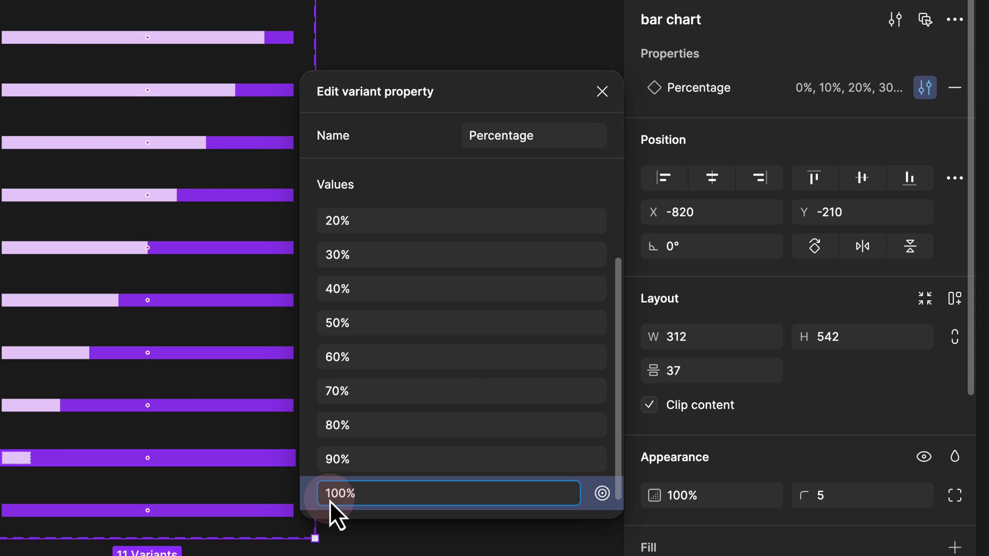
scroll(371, 412, "up", 2)
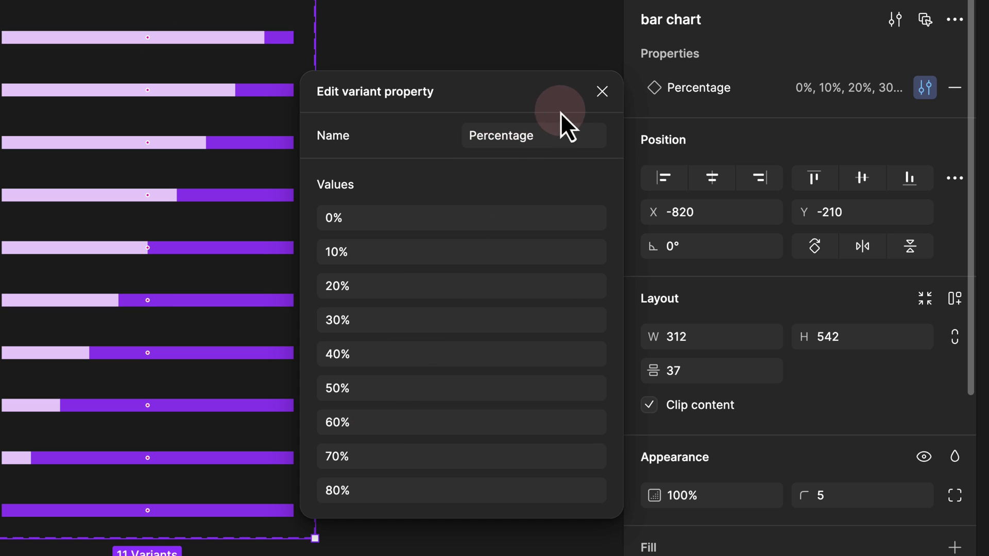
left_click(603, 92)
left_click(542, 38)
left_click(506, 151)
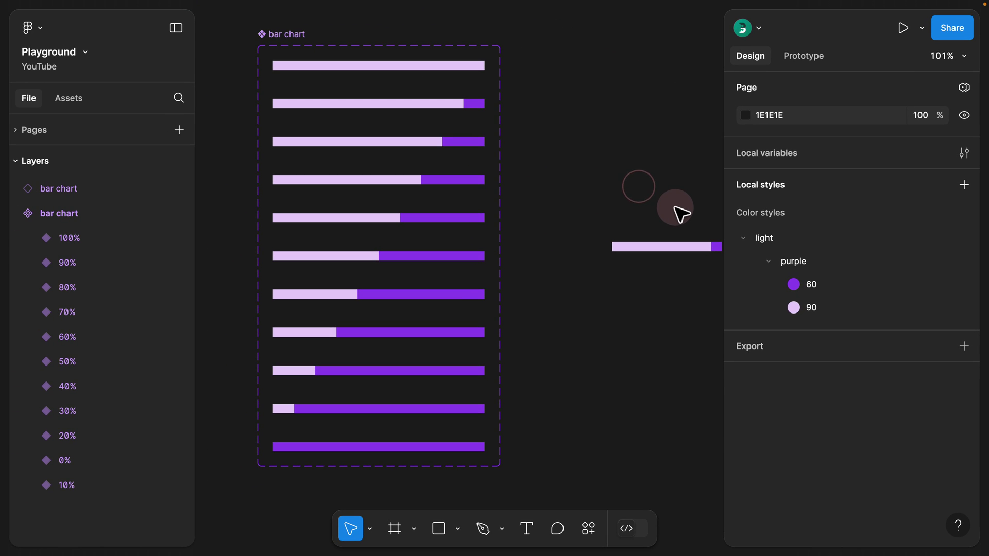
Test the bar chart instance with Percentage values of 70%, 100% and 80%.
left_click(681, 246)
key("shift+2")
left_click(877, 120)
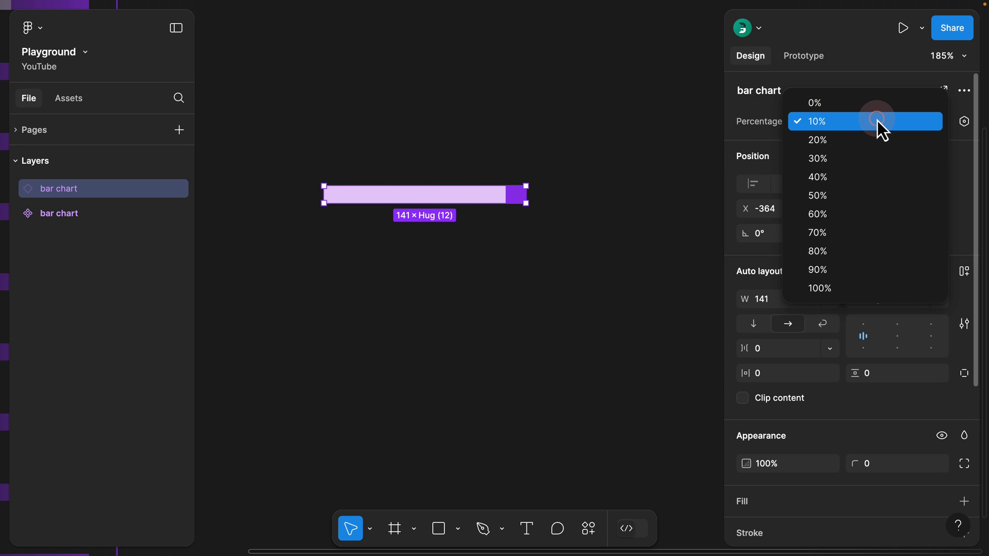
left_click(845, 232)
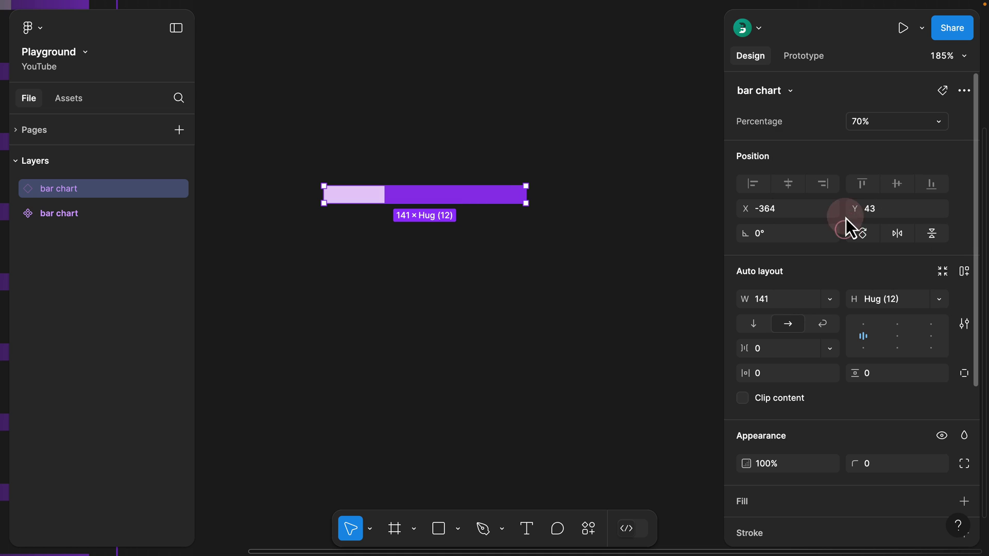
left_click(862, 118)
left_click(838, 178)
left_click(876, 123)
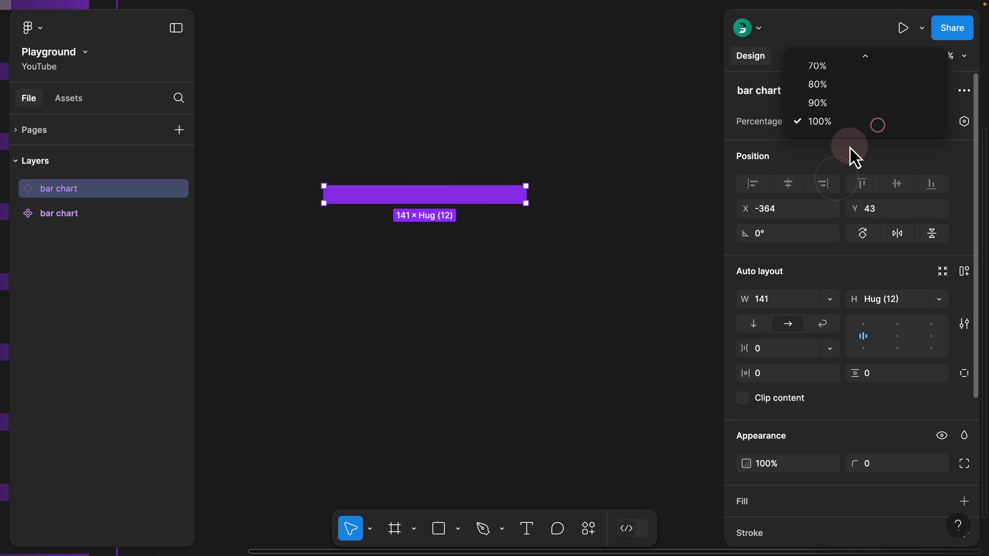
left_click(826, 89)
Set the bar chart instance's Percentage to 40% and shrink its width to about 133.
left_click(855, 124)
mouse_move(823, 56)
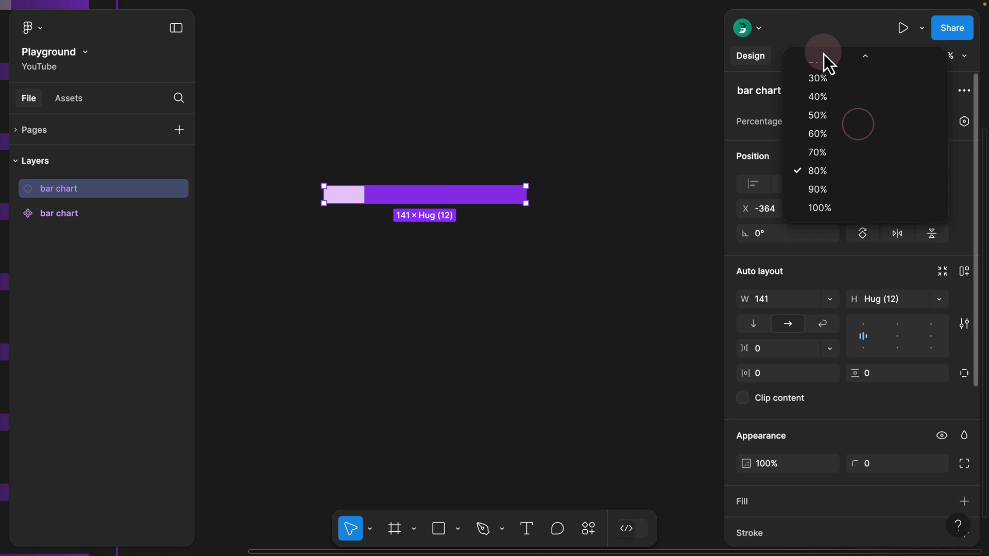
left_click(831, 114)
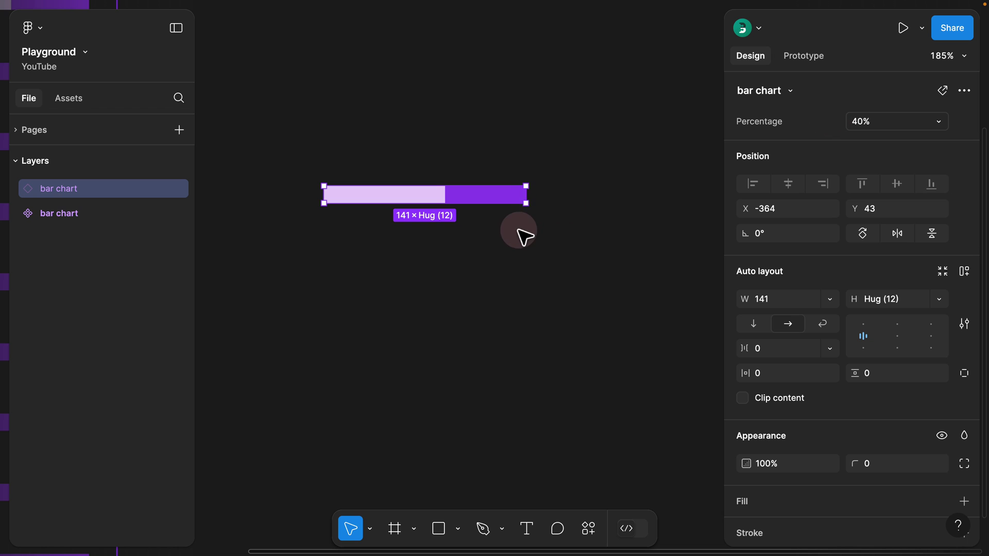
mouse_move(526, 195)
left_mouse_down()
mouse_move(689, 196)
mouse_move(548, 194)
mouse_move(589, 187)
mouse_move(514, 196)
left_mouse_up()
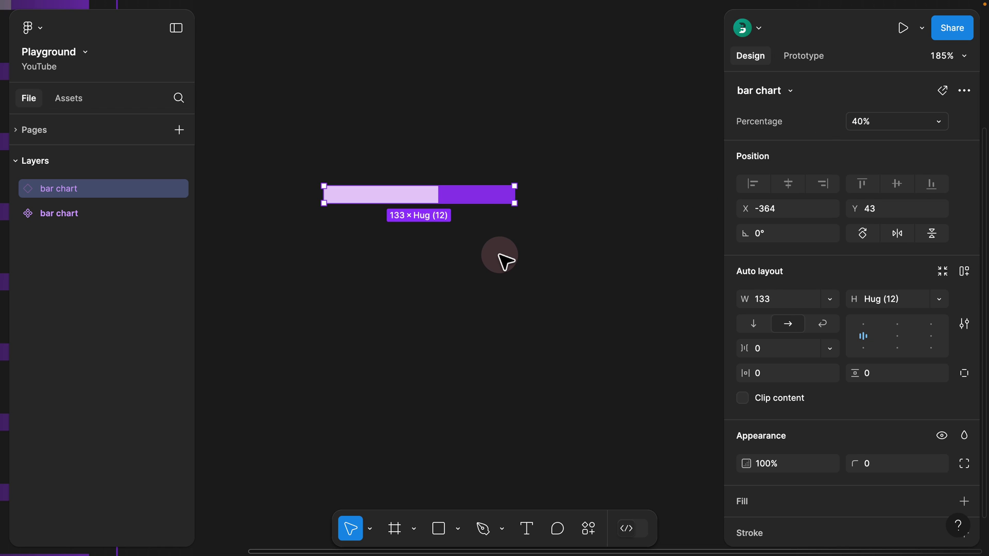